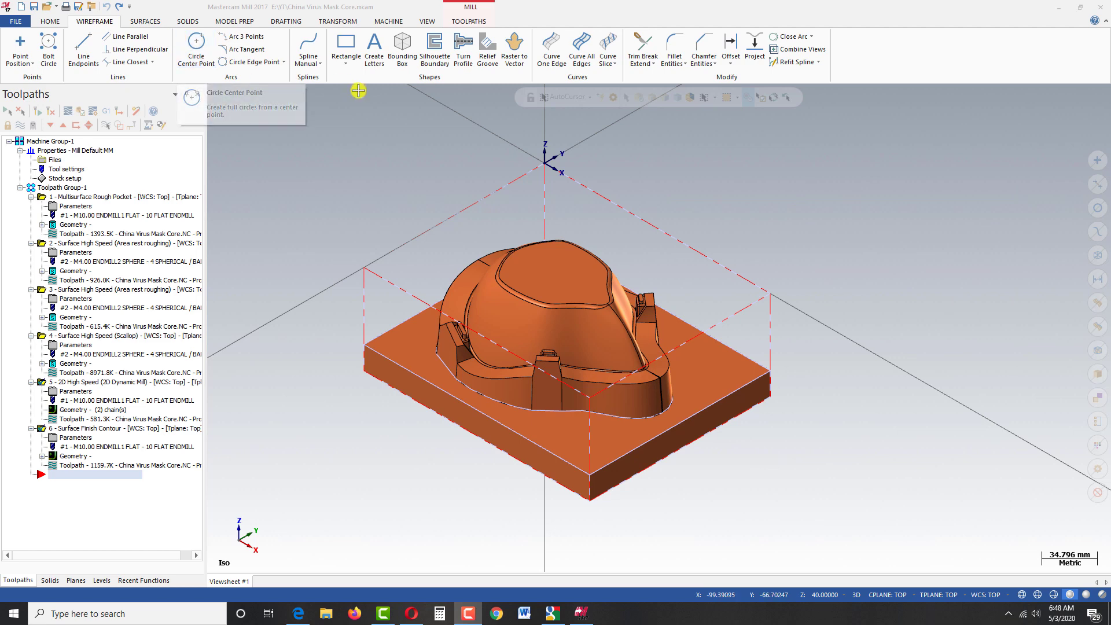
# Step: Start a silhouette boundary in top view, selecting the upper half of the mask's rim face and its two clip-tab faces
pyautogui.click(433, 52)
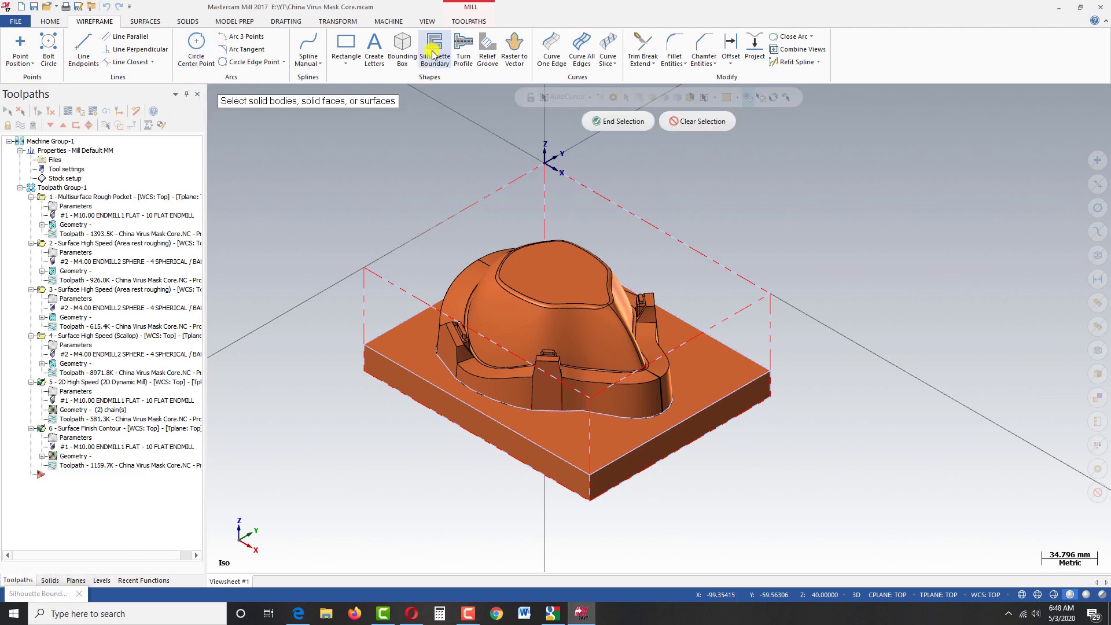
pyautogui.hotkey('alt', '1')
pyautogui.scroll(1, 405, 337)
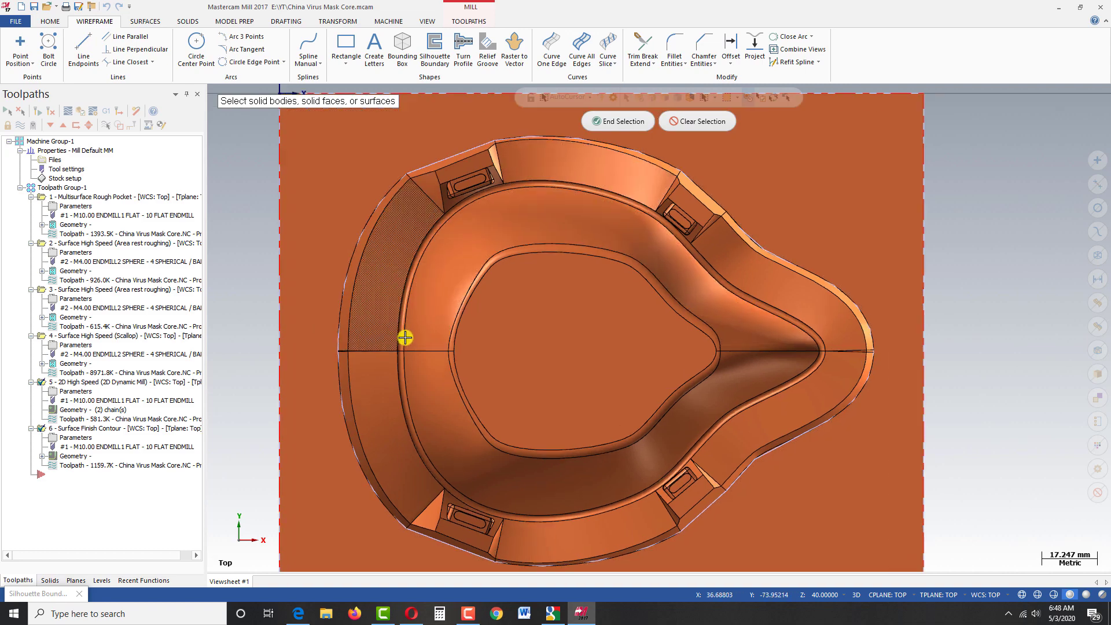
pyautogui.scroll(1, 405, 337)
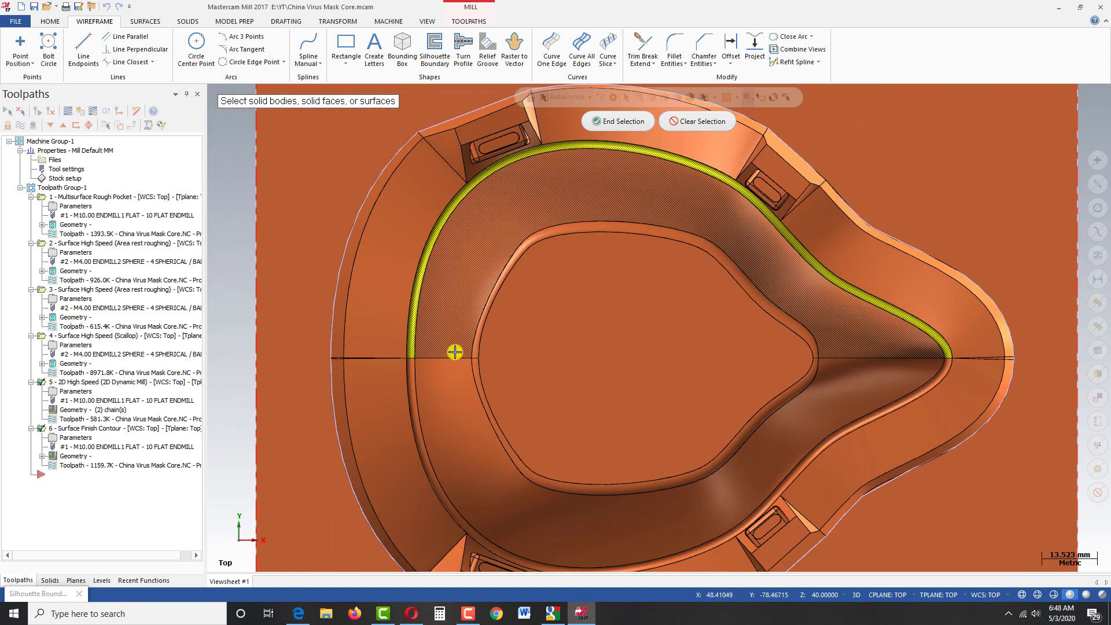
pyautogui.scroll(1, 521, 176)
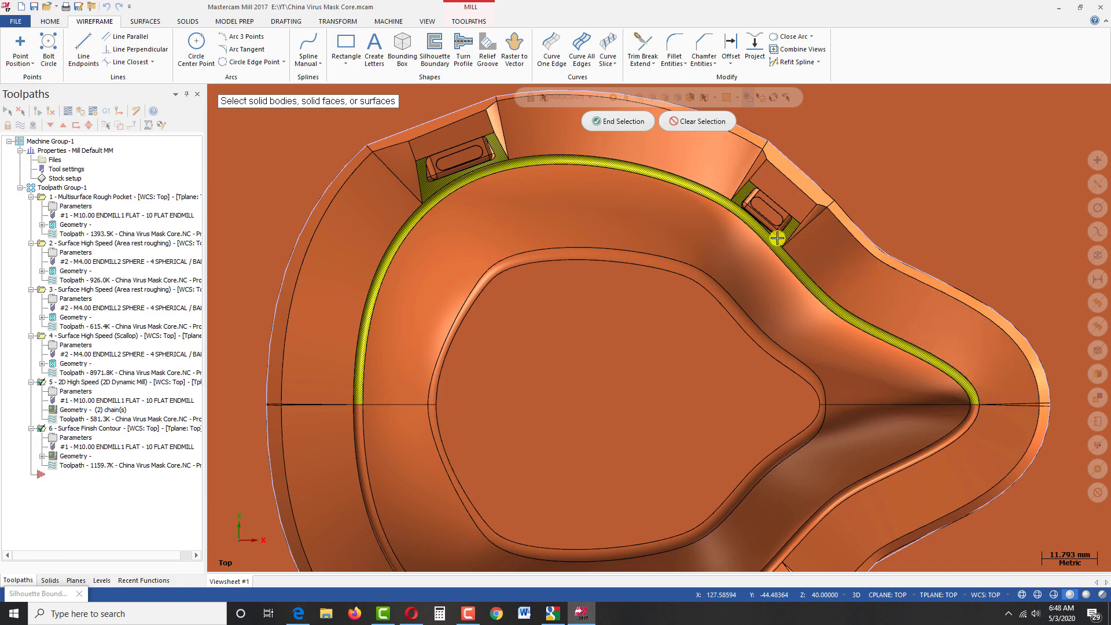
# Step: Add the lower rim half and its two clip-tab faces to the selection, and create the silhouette boundary with 0.02 tolerance
pyautogui.scroll(-2, 753, 231)
pyautogui.scroll(4, 751, 463)
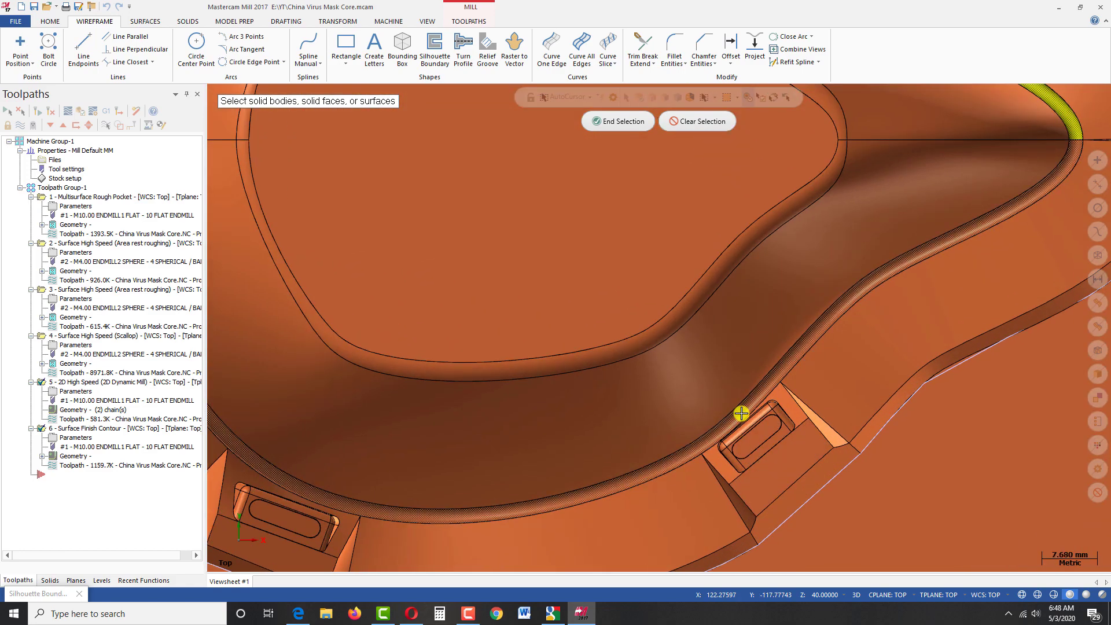
pyautogui.click(741, 414)
pyautogui.click(795, 417)
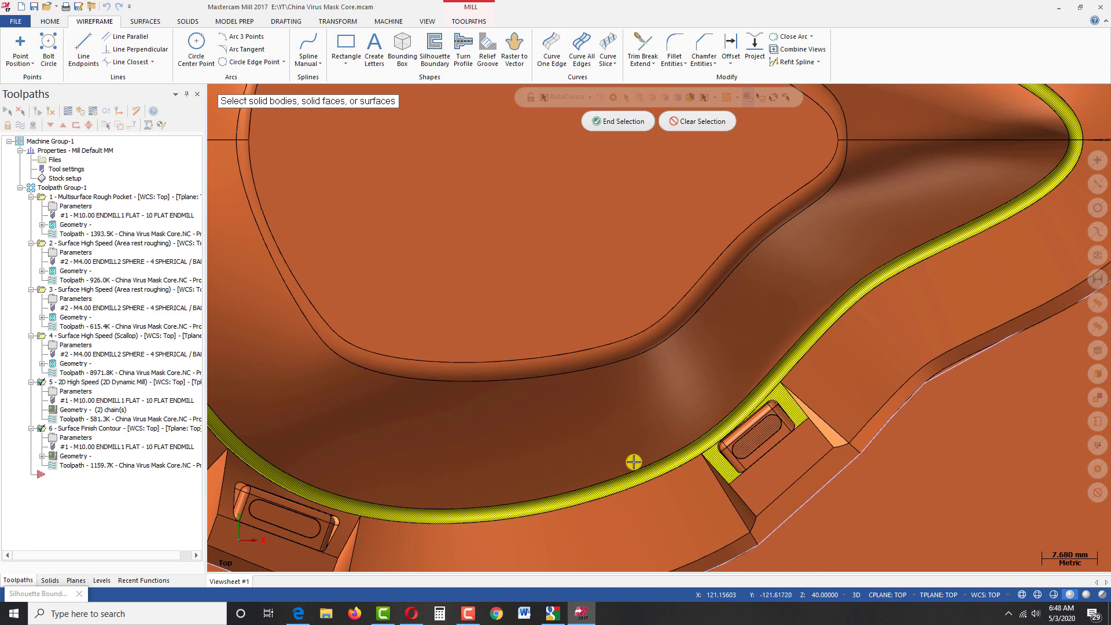
pyautogui.click(341, 524)
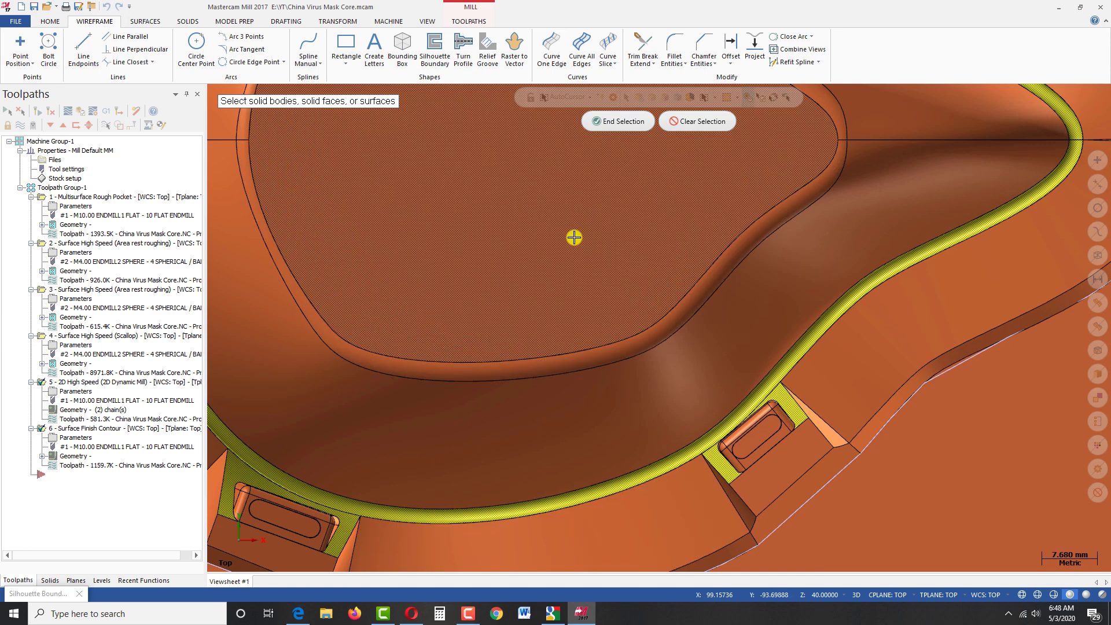
pyautogui.click(616, 122)
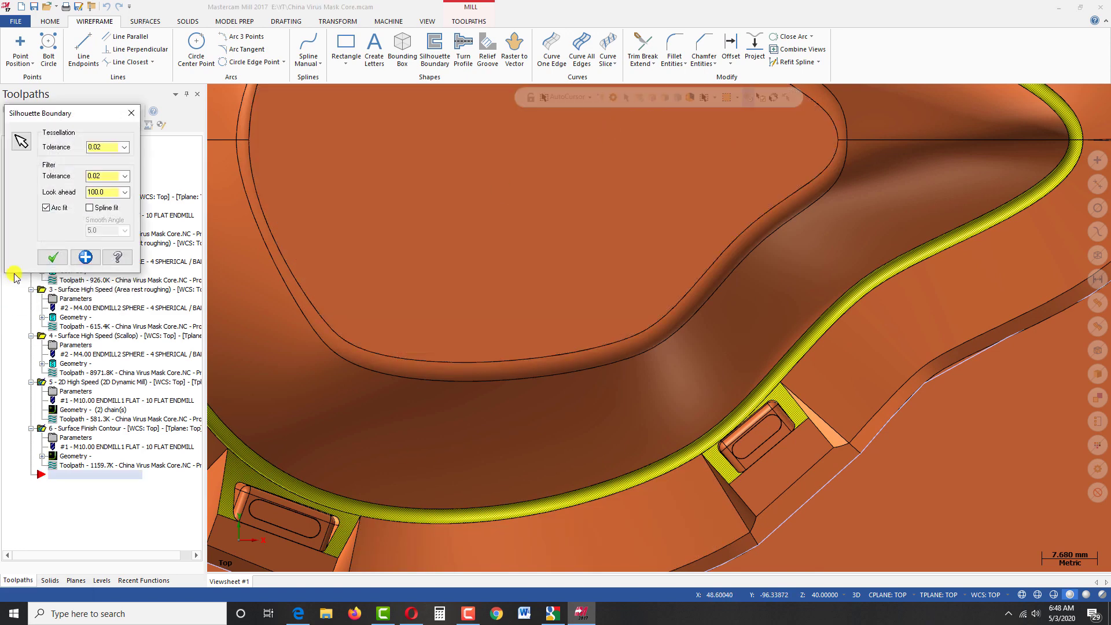
pyautogui.click(53, 257)
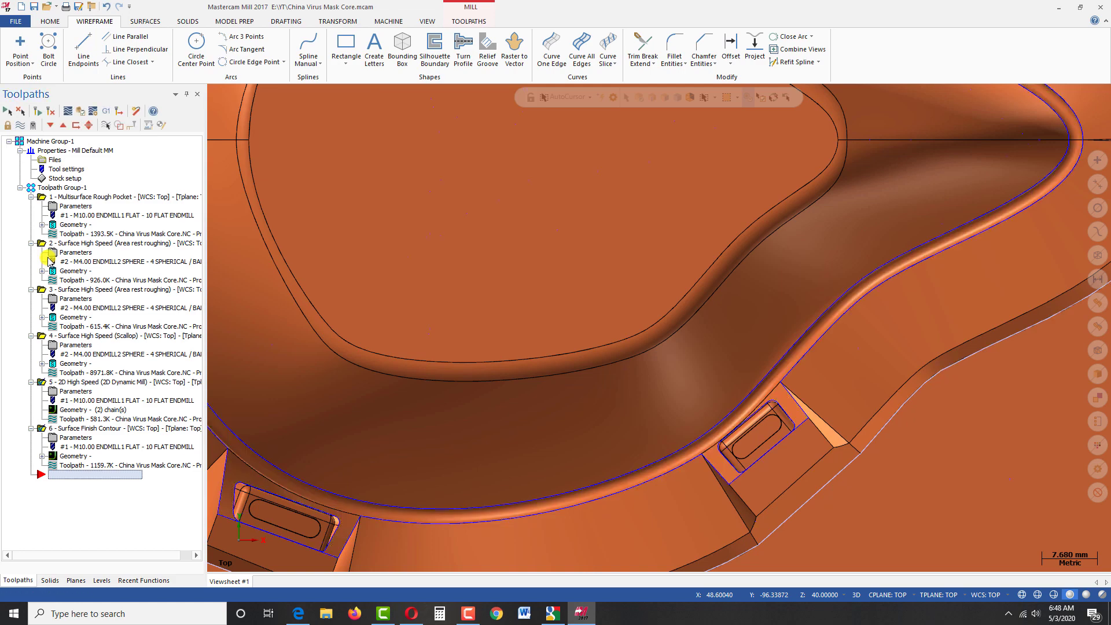
# Step: Offset the inner silhouette chain inward as a copy at a distance of 2.0 mm
pyautogui.hotkey('alt', '7')
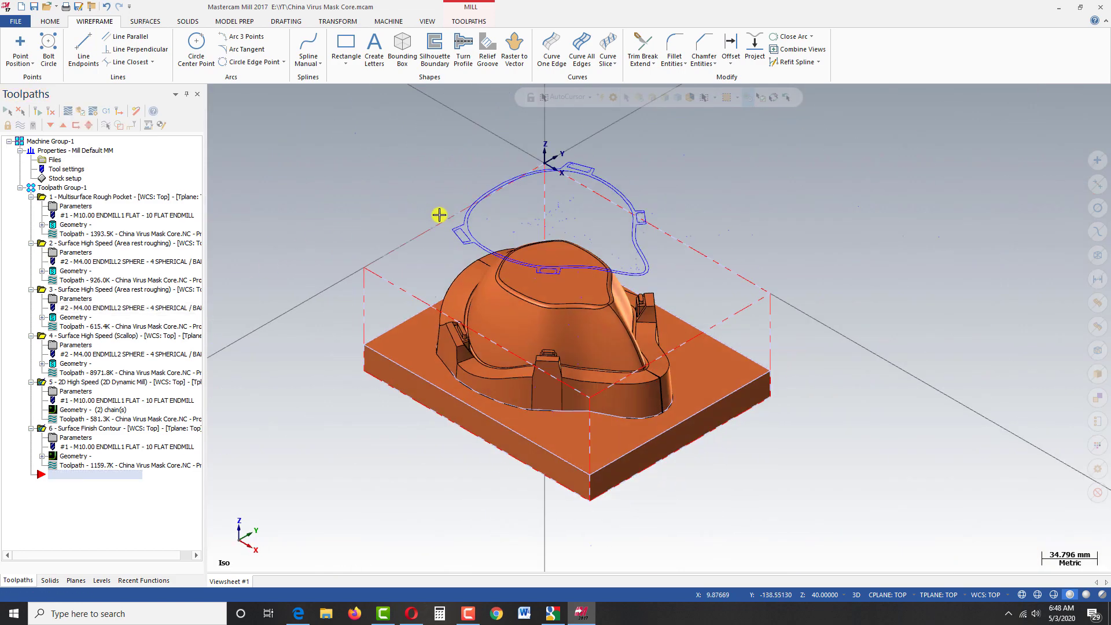
pyautogui.scroll(2, 502, 244)
pyautogui.scroll(2, 502, 244)
pyautogui.scroll(-3, 764, 132)
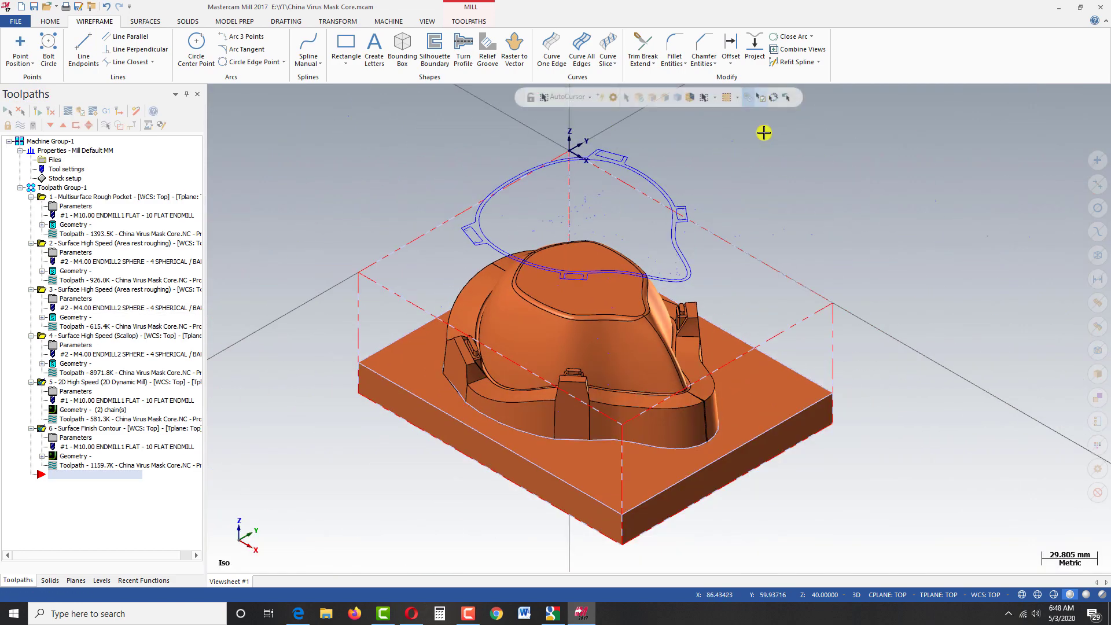
pyautogui.scroll(1, 764, 162)
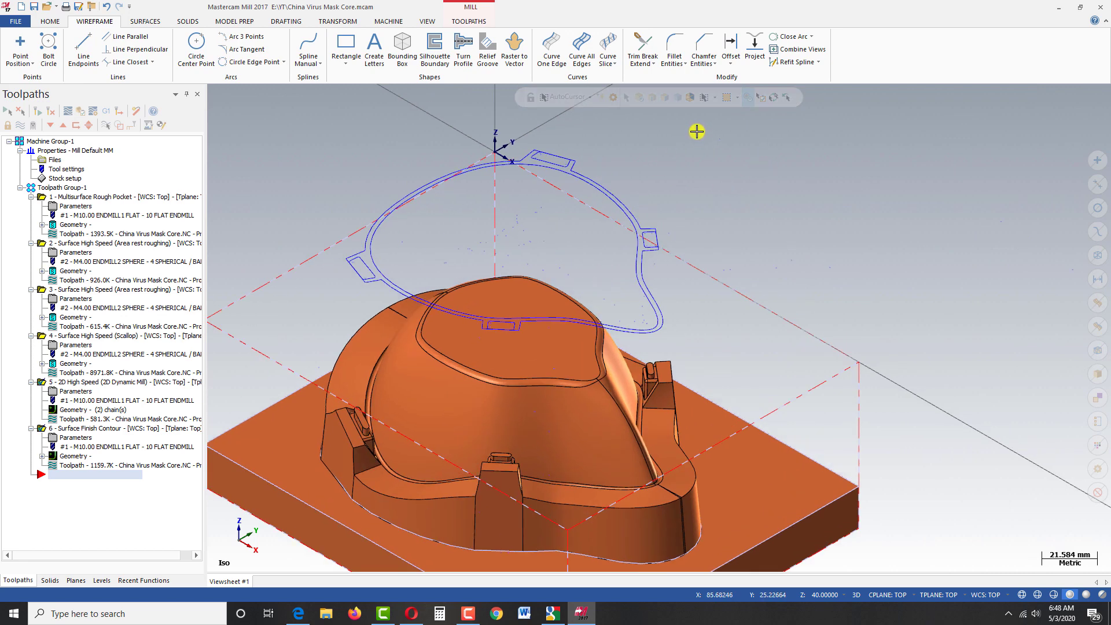
pyautogui.click(731, 61)
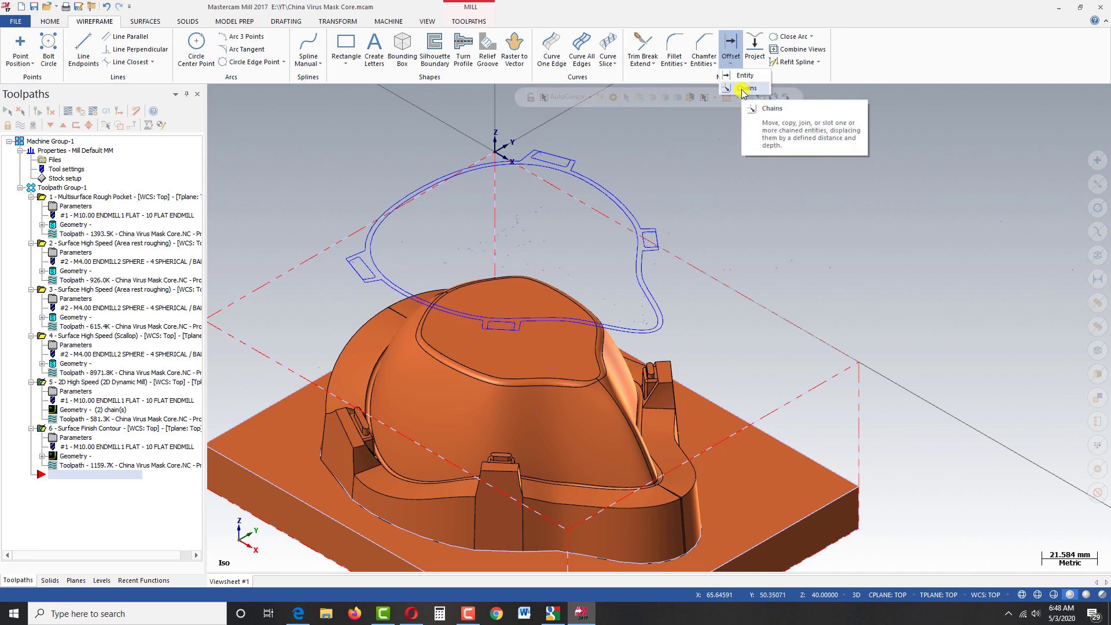
pyautogui.click(742, 90)
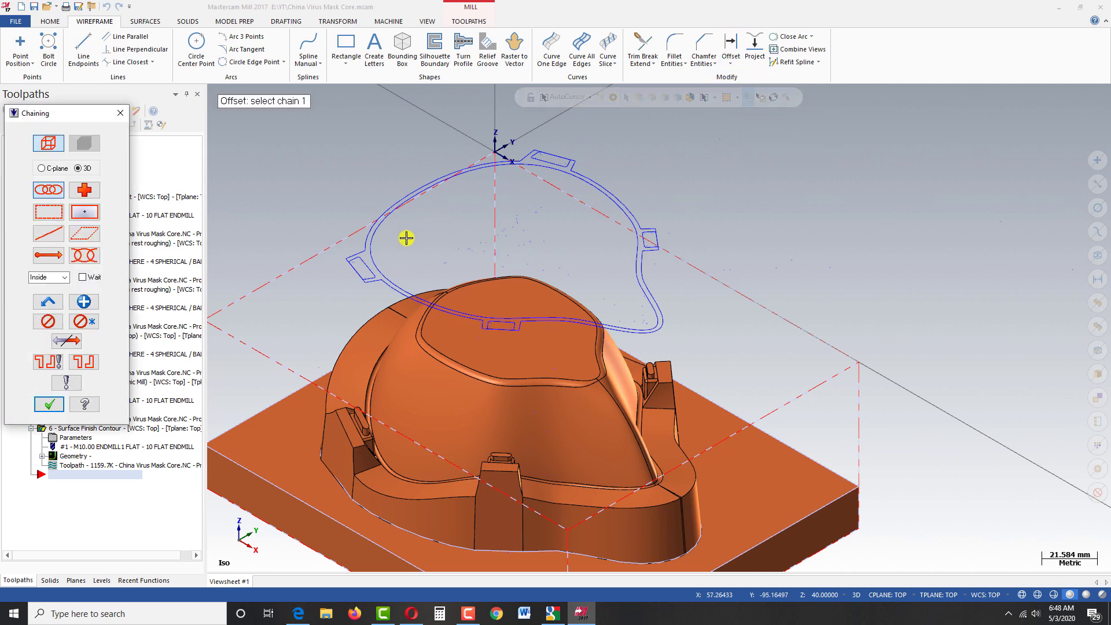
pyautogui.click(377, 234)
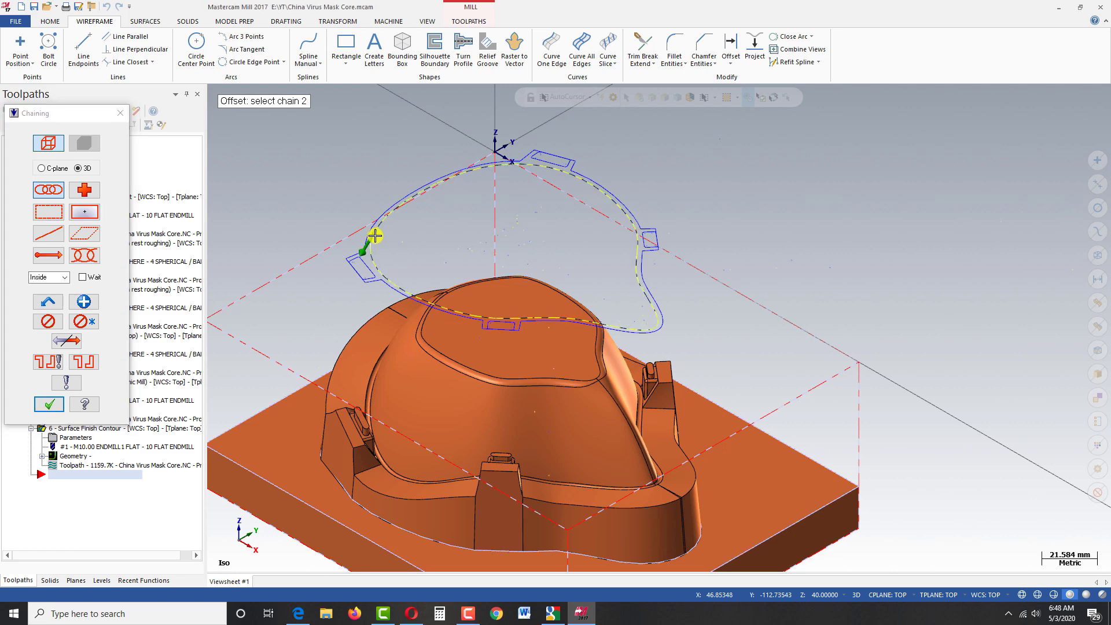
pyautogui.click(49, 404)
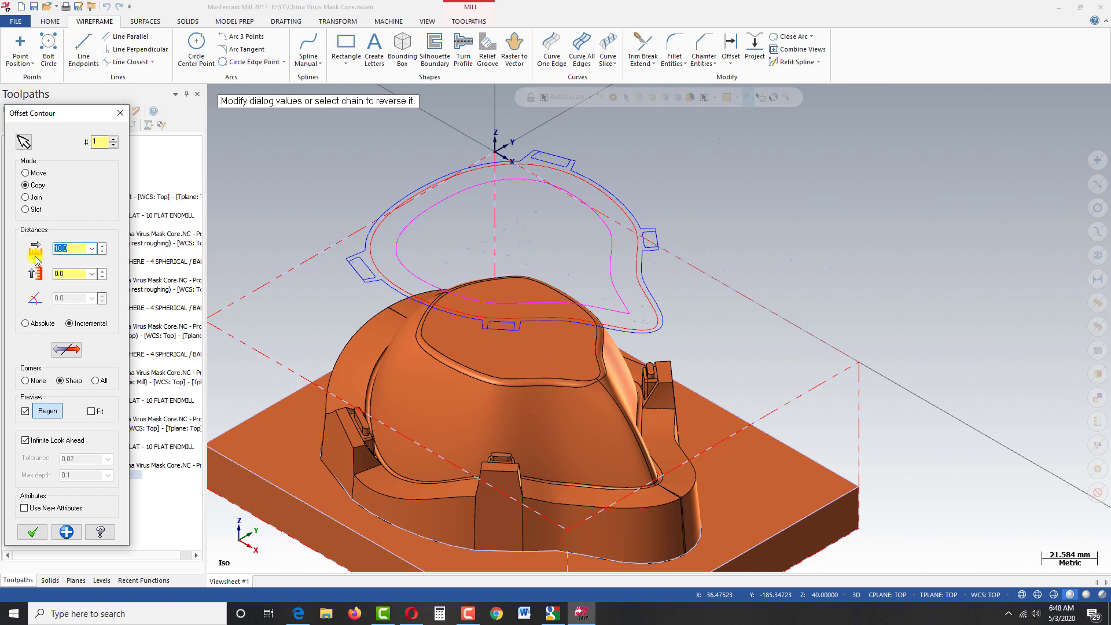
pyautogui.press('Return')
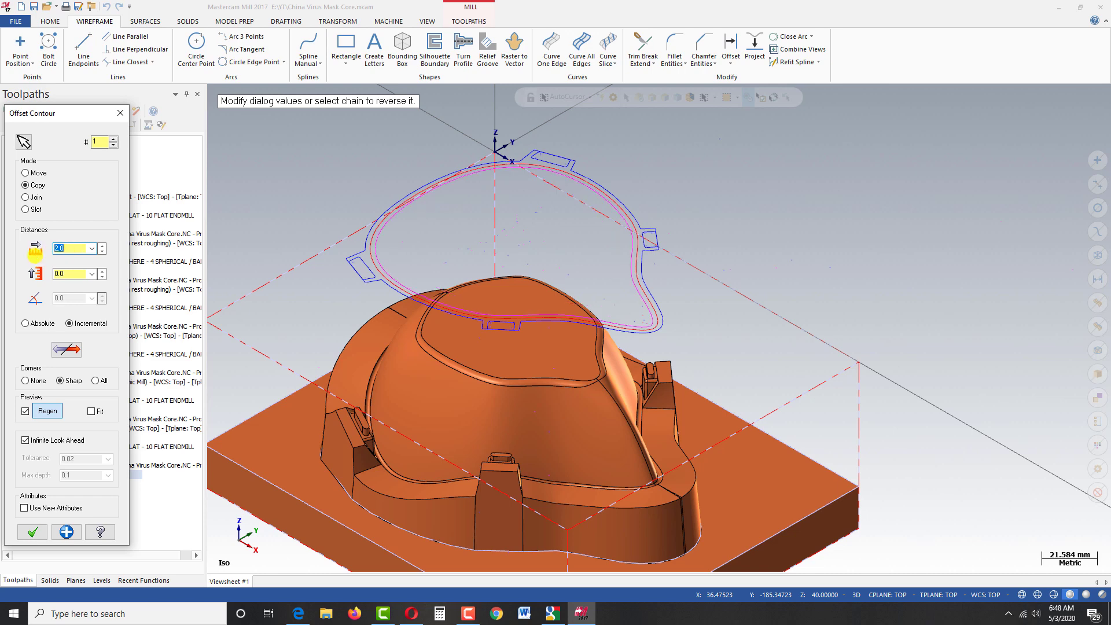
pyautogui.click(32, 532)
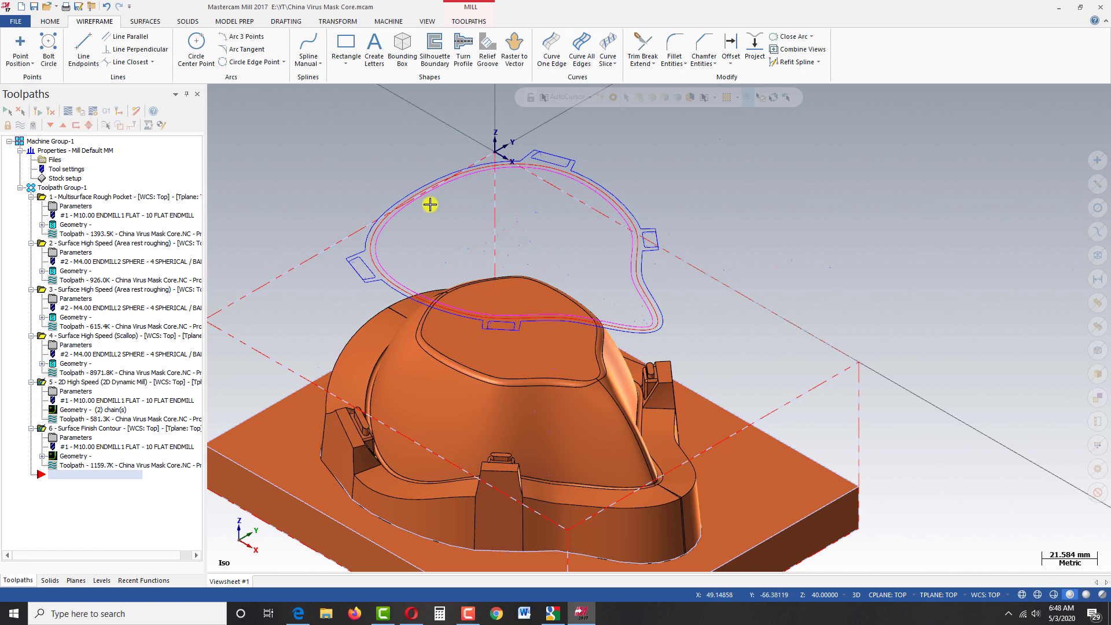
# Step: Extend both side lines of the leftmost clip-tab outline by 6 mm across the rim curves
pyautogui.scroll(5, 359, 241)
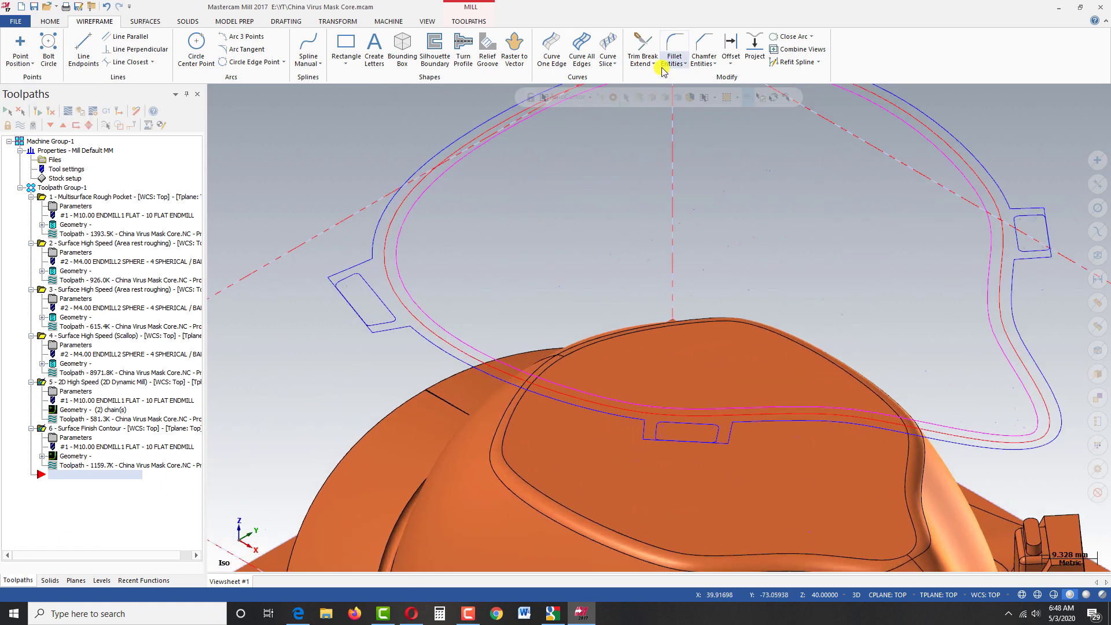
pyautogui.click(641, 43)
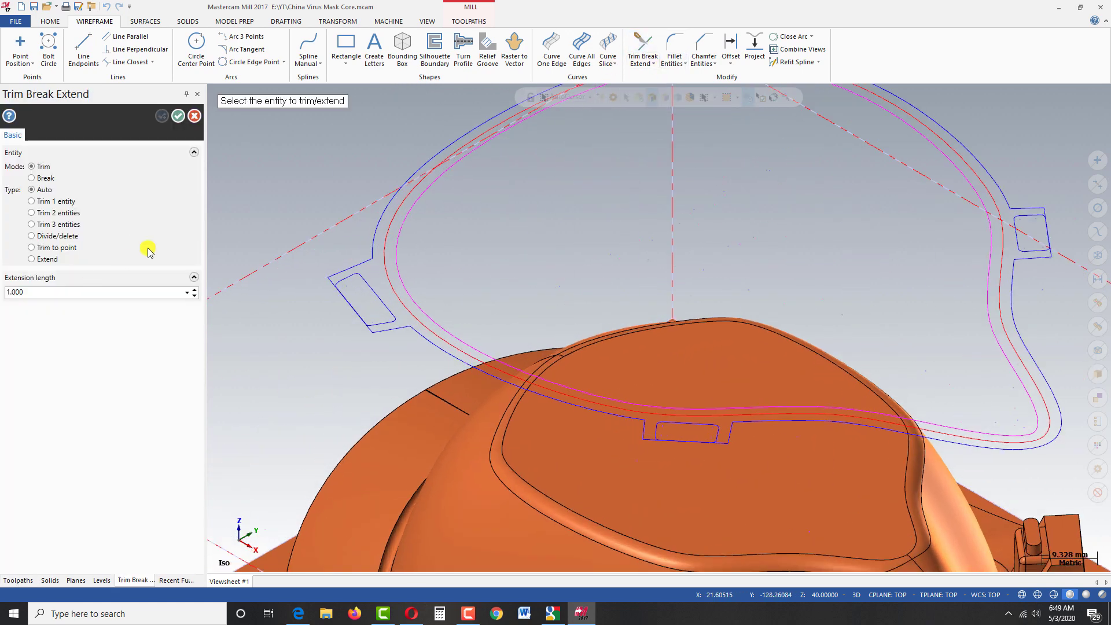
pyautogui.click(46, 259)
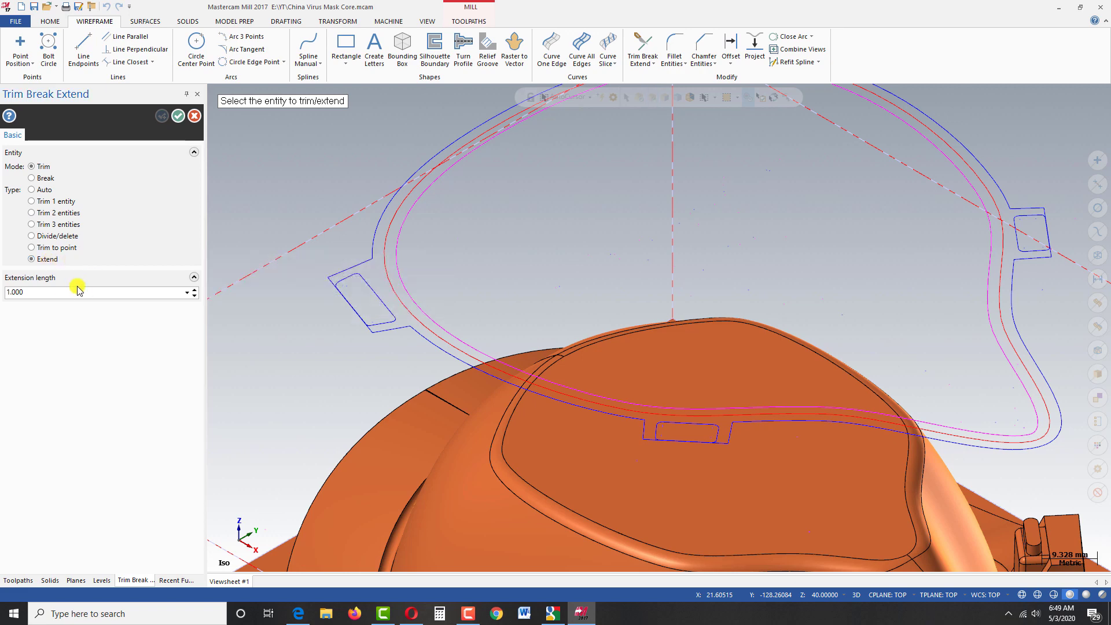
pyautogui.doubleClick(16, 297)
pyautogui.write('6')
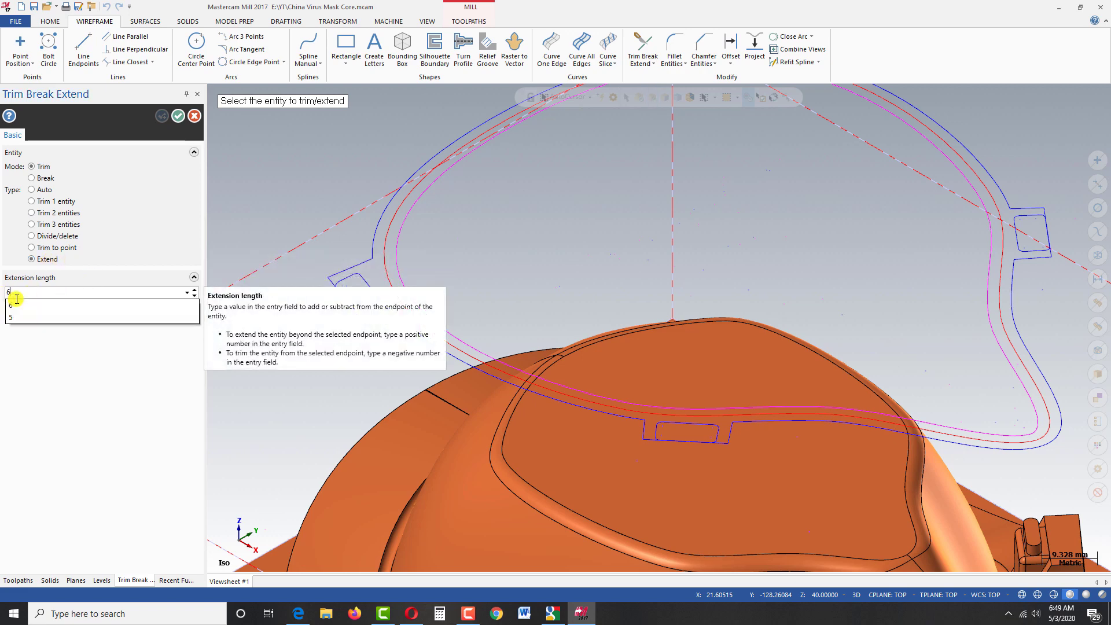
pyautogui.press('Return')
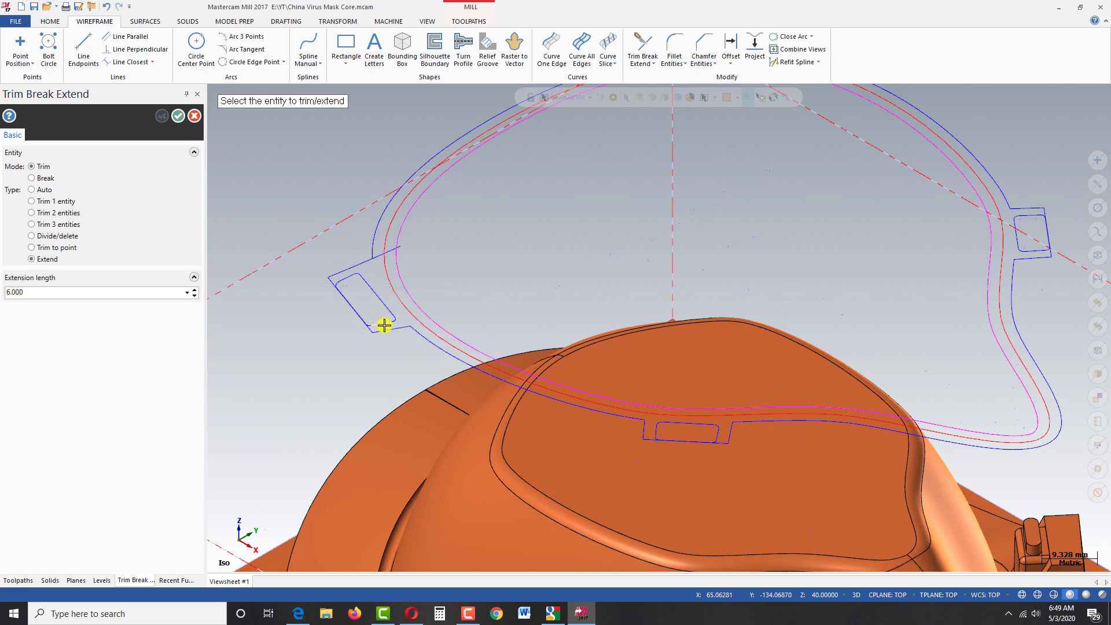
pyautogui.scroll(3, 533, 251)
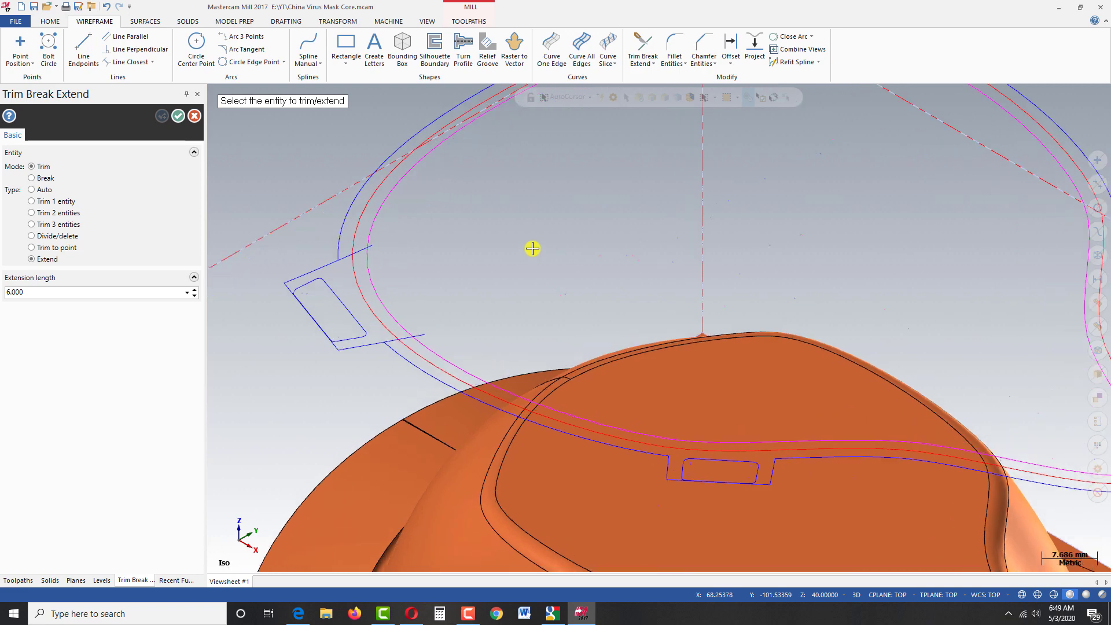
# Step: Extend the side lines of the front and right clip-tab outlines by 6 mm across the rim curves
pyautogui.scroll(3, 712, 361)
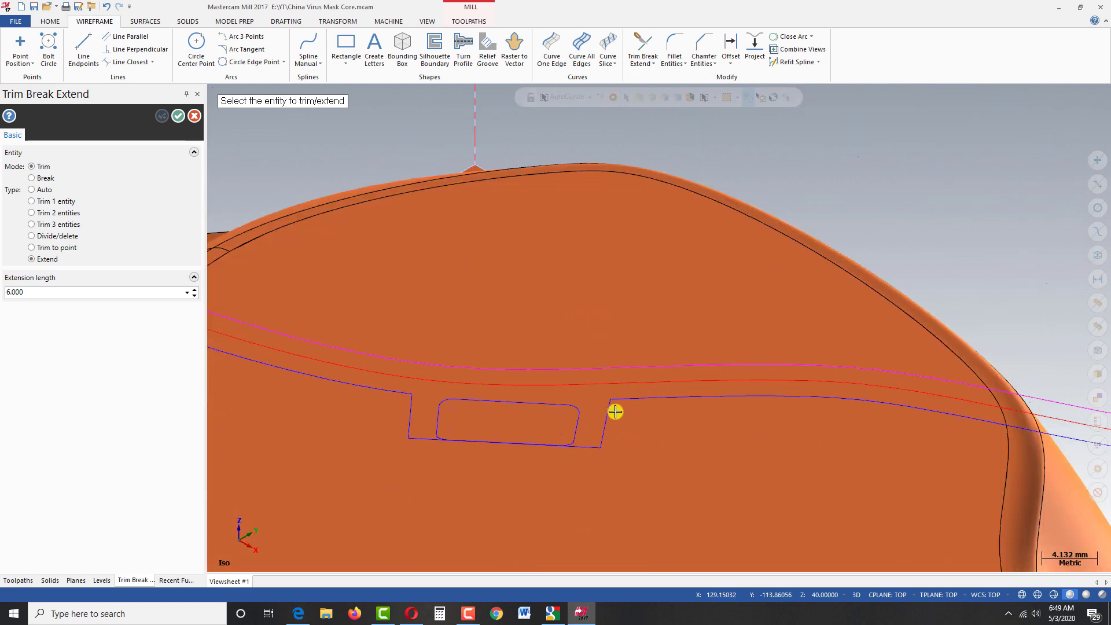
pyautogui.scroll(-2, 660, 446)
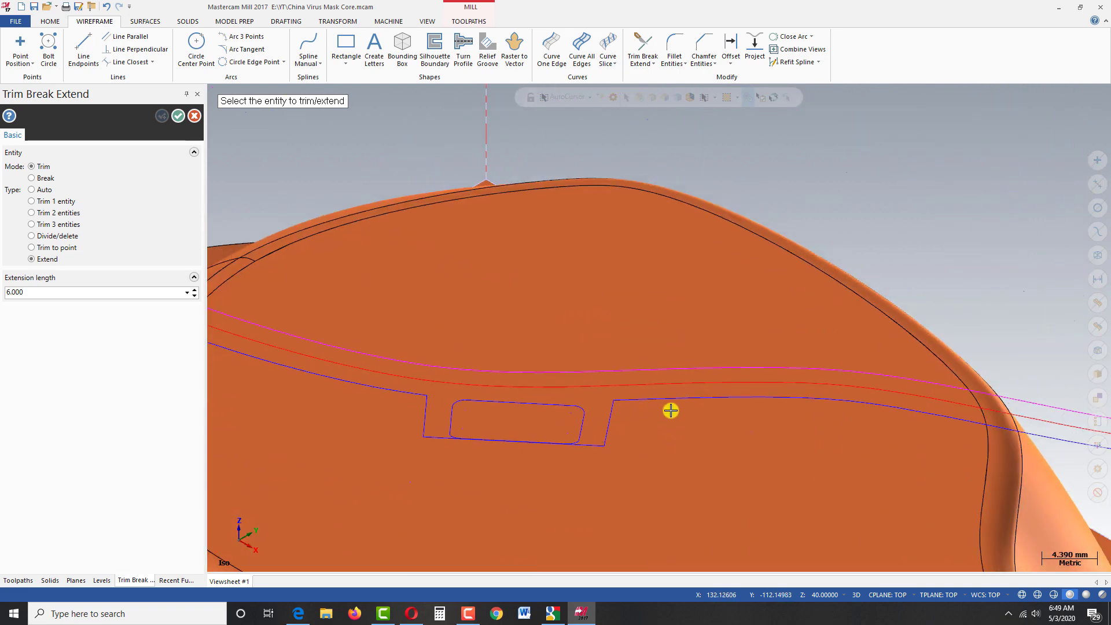
pyautogui.scroll(3, 625, 418)
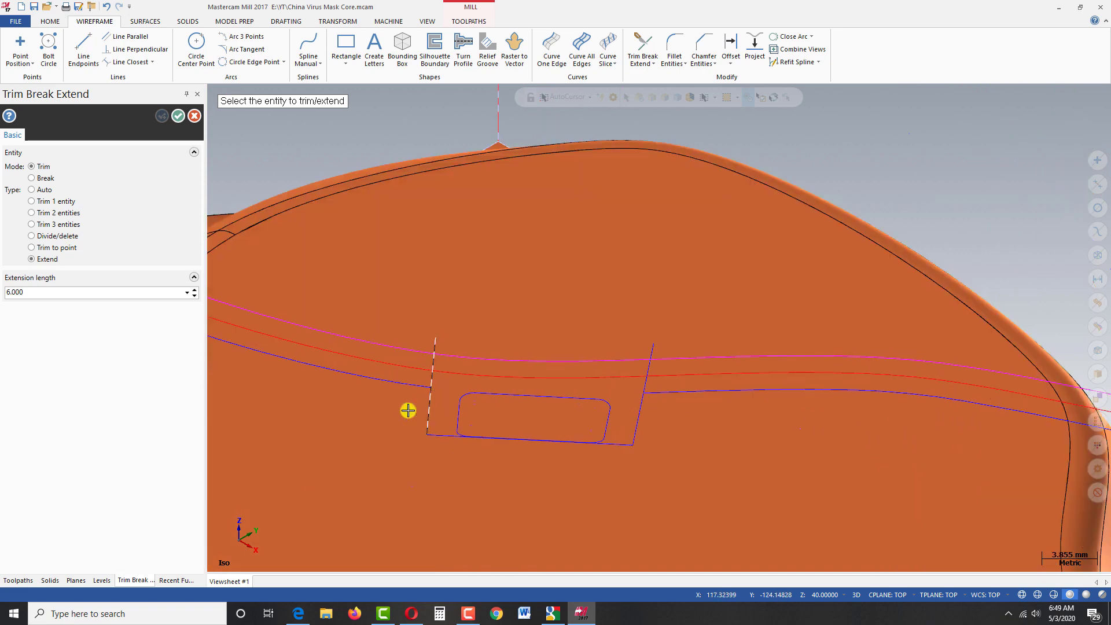
pyautogui.scroll(-6, 407, 411)
pyautogui.scroll(5, 604, 273)
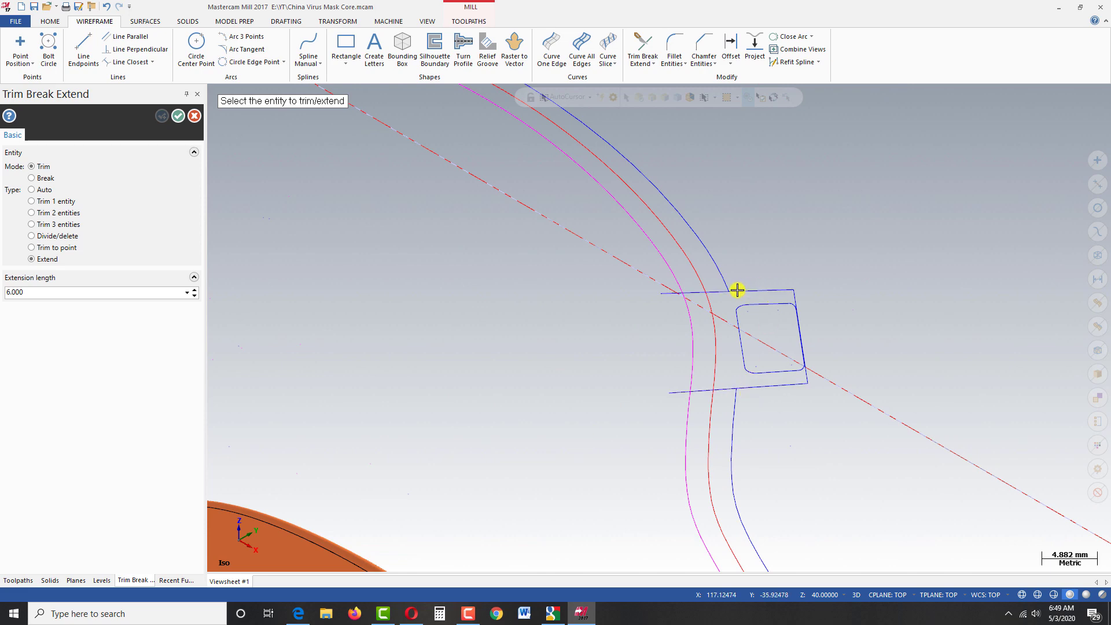
# Step: Extend both side lines of the rear clip-tab outline near the origin by 6 mm across the rim curves
pyautogui.scroll(-4, 886, 528)
pyautogui.scroll(5, 600, 285)
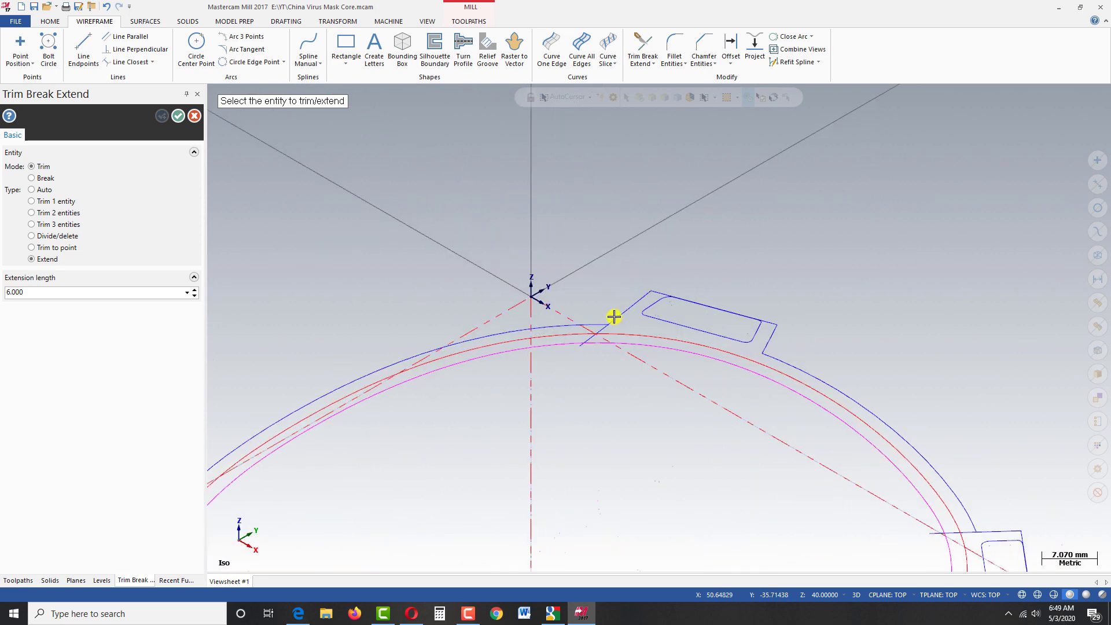
pyautogui.click(769, 347)
pyautogui.scroll(-3, 847, 271)
pyautogui.scroll(1, 885, 279)
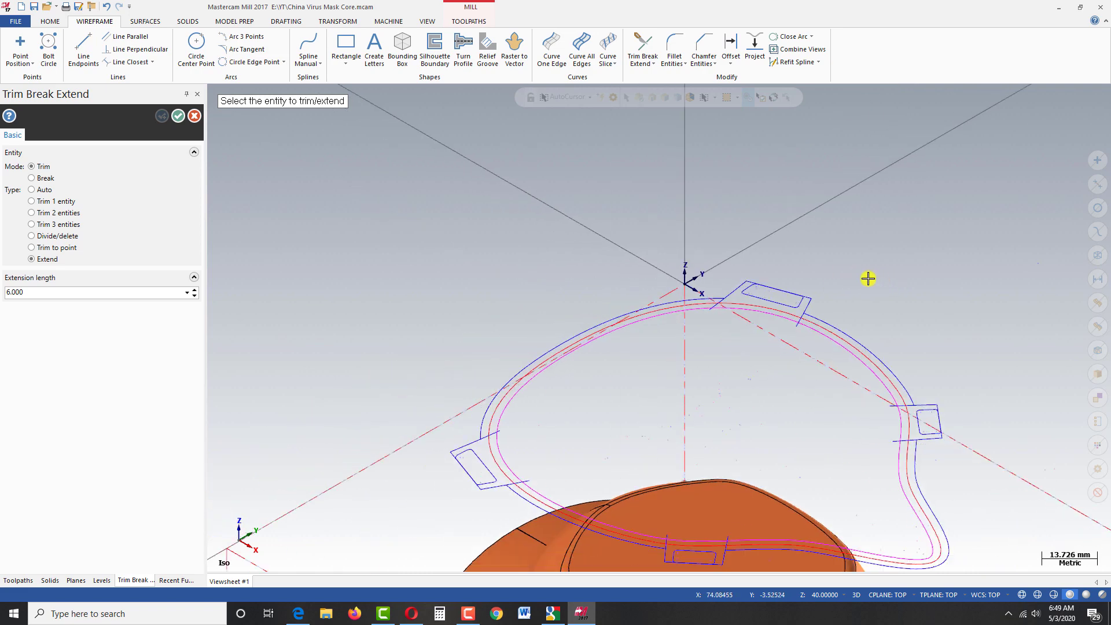
# Step: Divide/delete the side-line overhangs, the middle curve across the leftmost clip tab, and the inner-curve segments just outside the tab
pyautogui.click(47, 236)
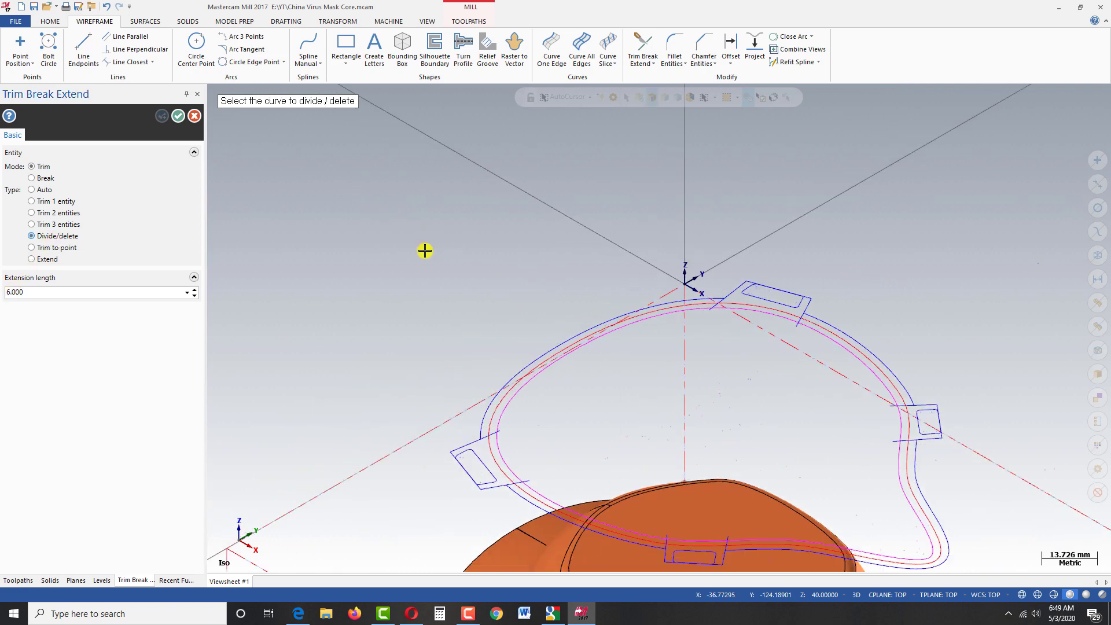
pyautogui.scroll(6, 523, 501)
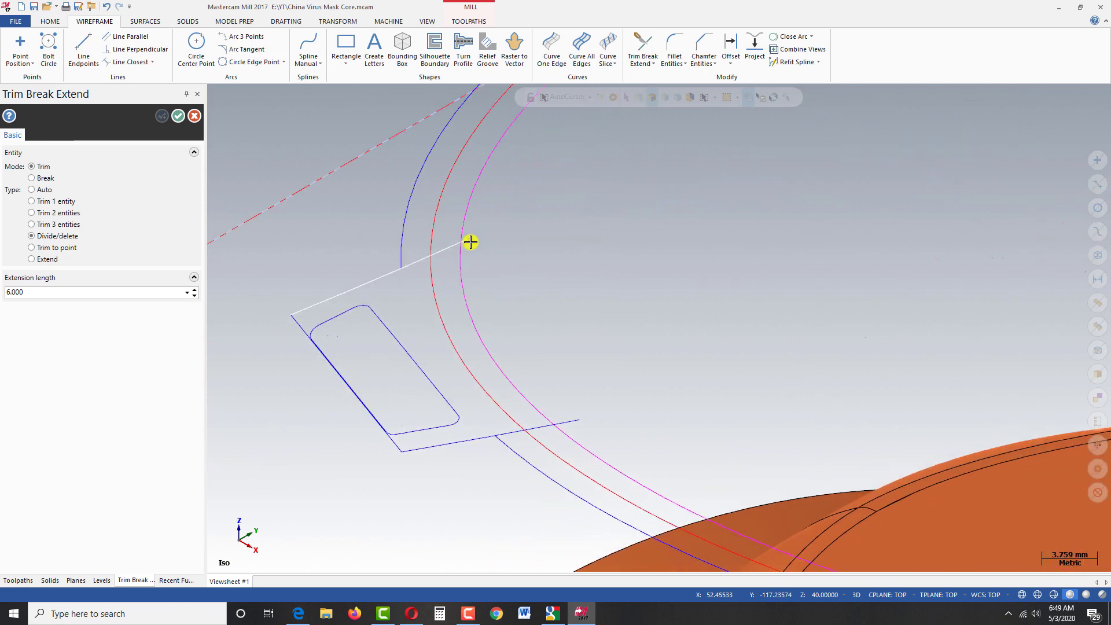
pyautogui.scroll(5, 475, 237)
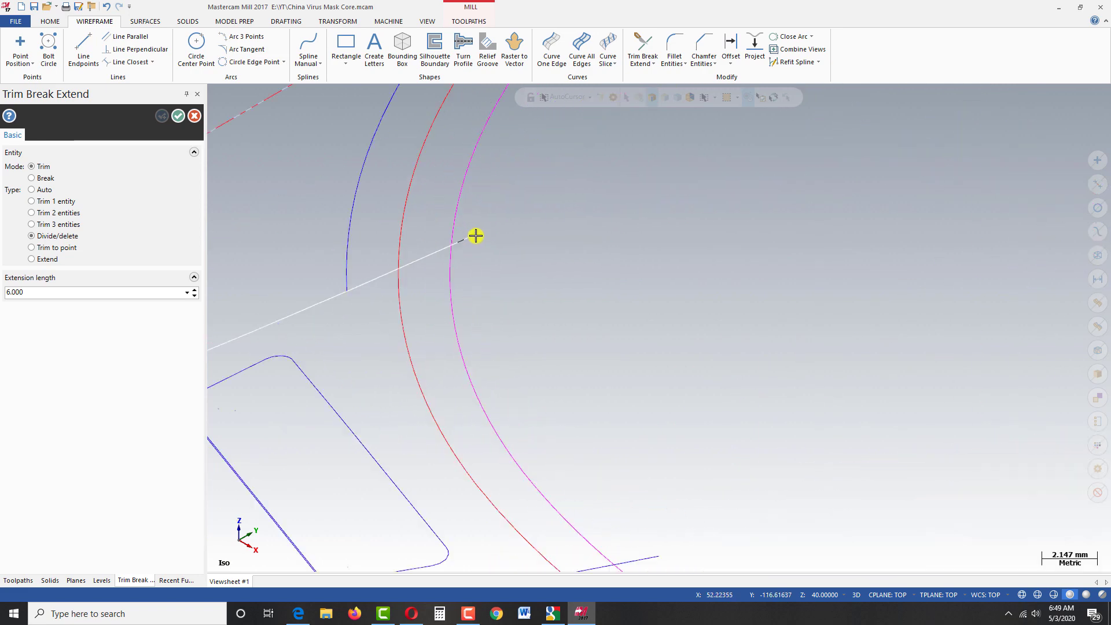
pyautogui.click(459, 240)
pyautogui.scroll(-2, 463, 217)
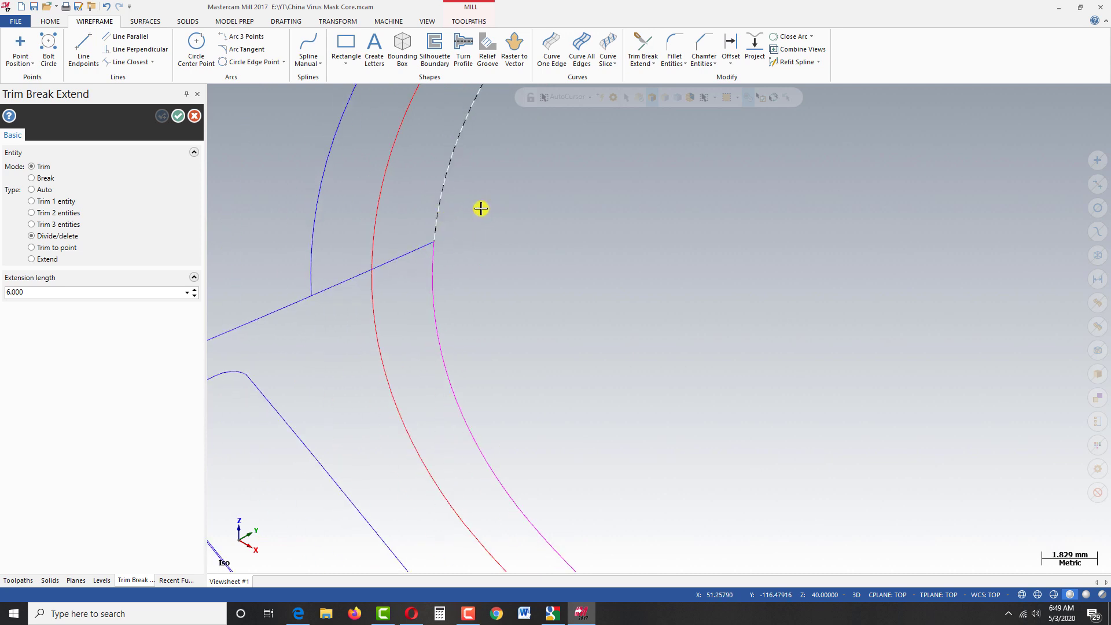
pyautogui.click(445, 200)
pyautogui.click(375, 328)
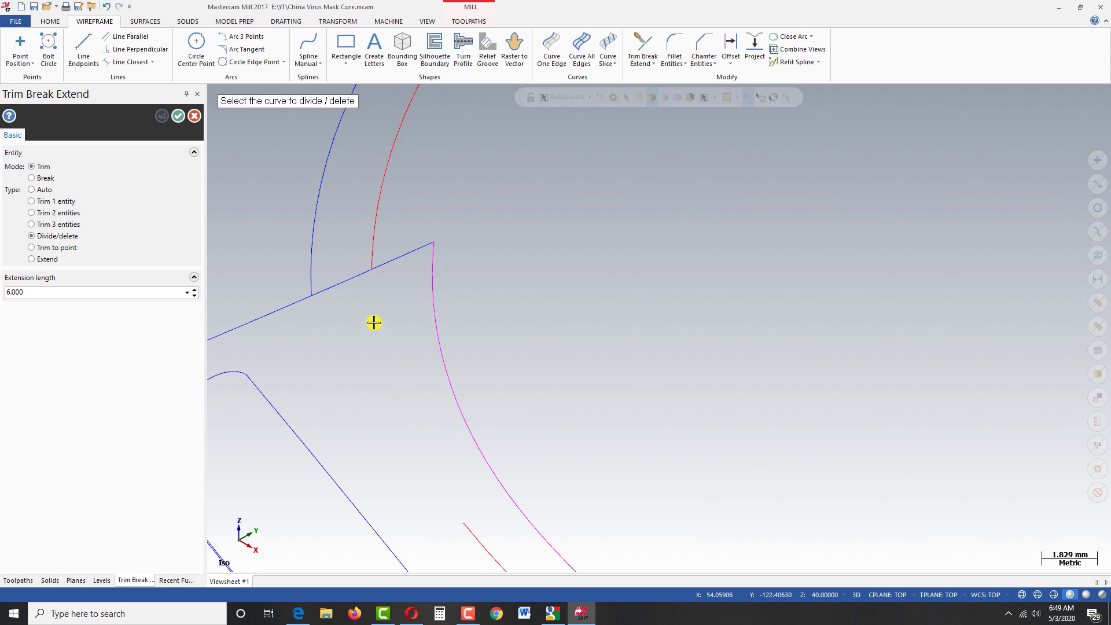
pyautogui.scroll(-2, 364, 206)
pyautogui.scroll(-1, 365, 206)
pyautogui.click(437, 395)
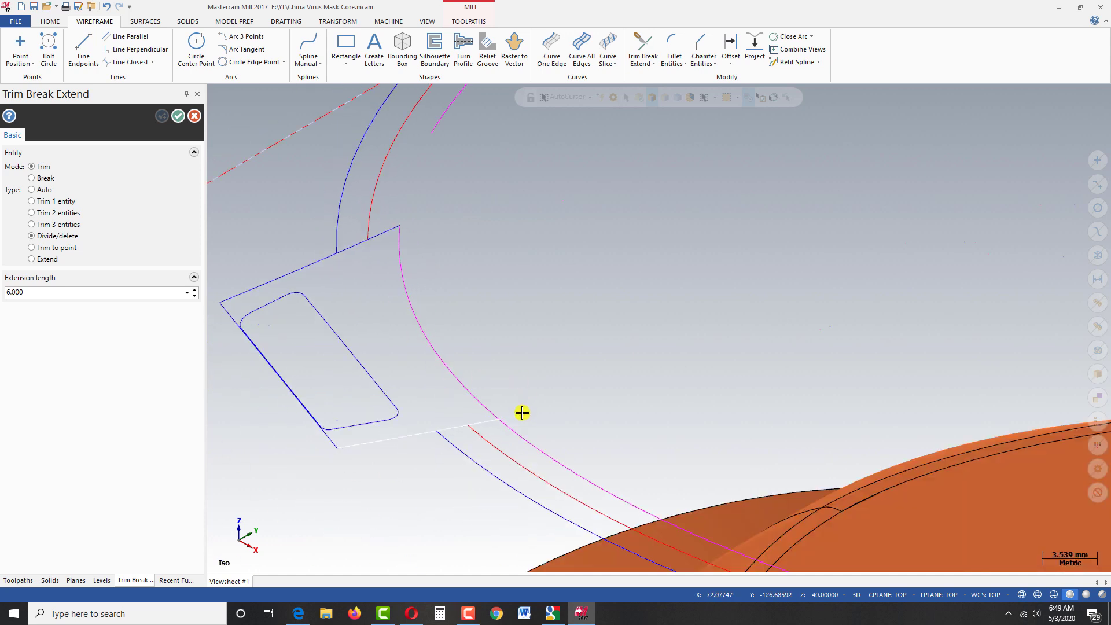
pyautogui.click(508, 427)
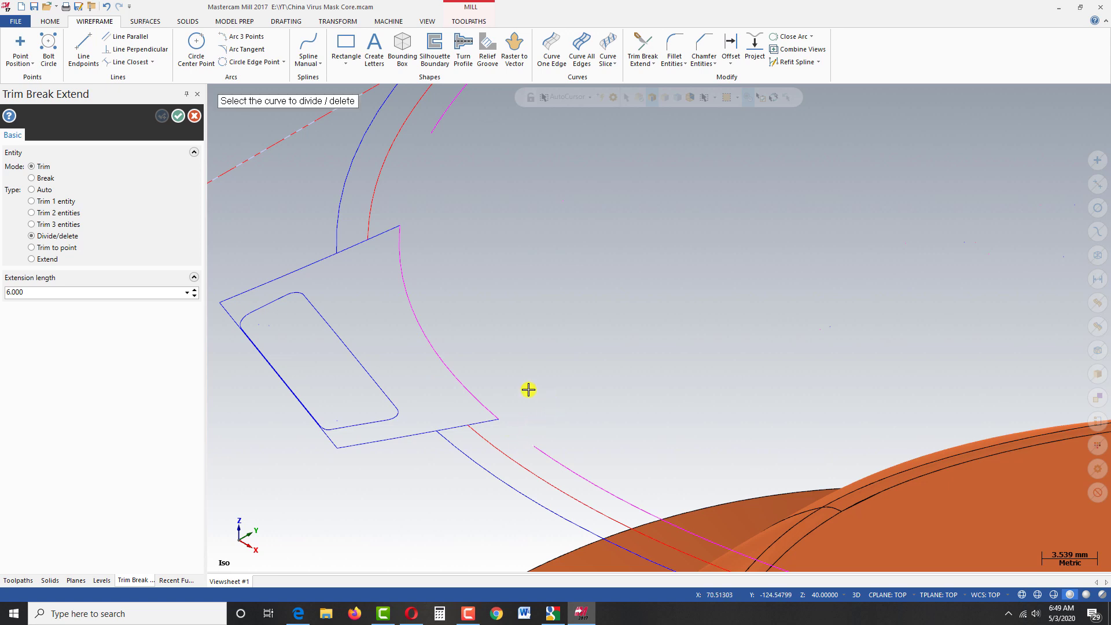
# Step: Remove both side-line segments between the outer and middle rim curves at the leftmost clip tab
pyautogui.click(350, 250)
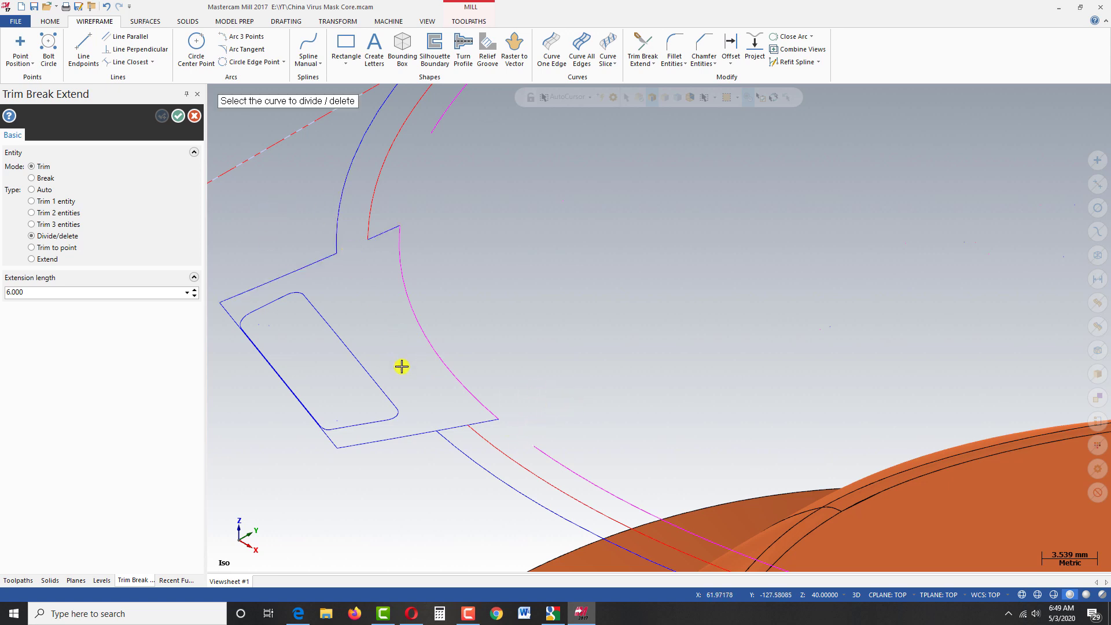
pyautogui.click(452, 431)
pyautogui.scroll(-4, 414, 346)
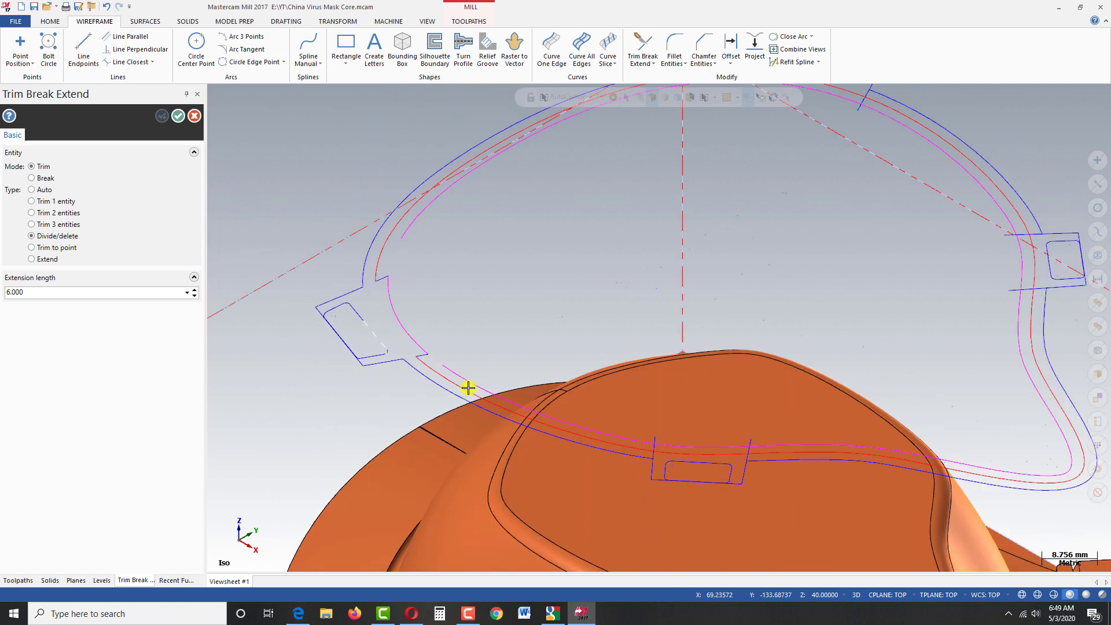
# Step: Divide/delete the inner-curve segments just outside the front clip tab and the middle-curve segments just inside its side lines
pyautogui.scroll(4, 695, 484)
pyautogui.scroll(3, 761, 533)
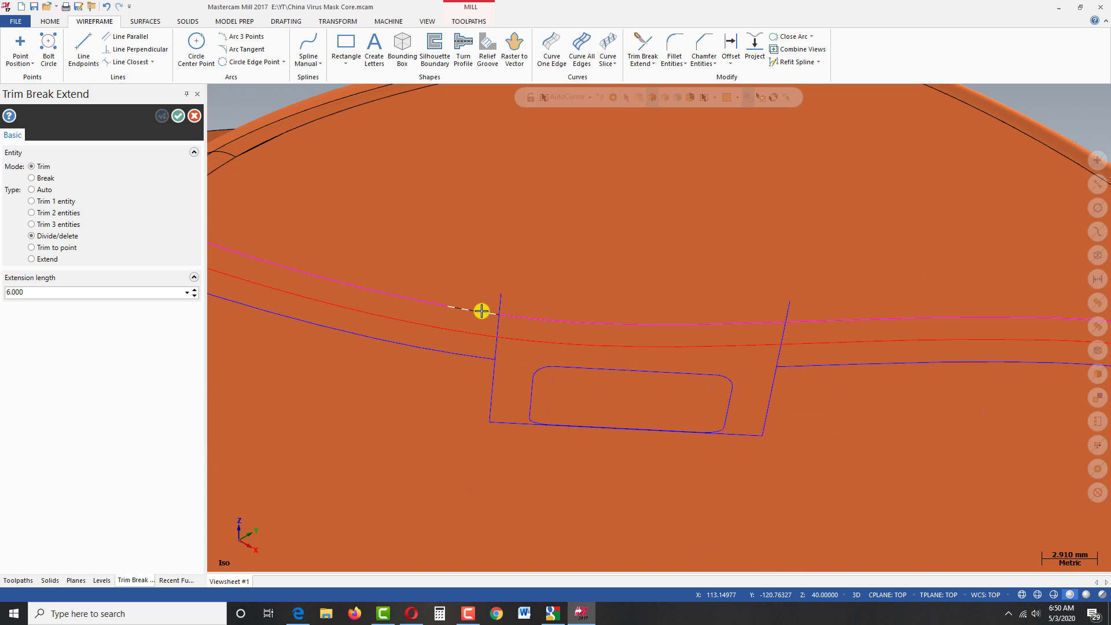
pyautogui.click(481, 311)
pyautogui.click(802, 325)
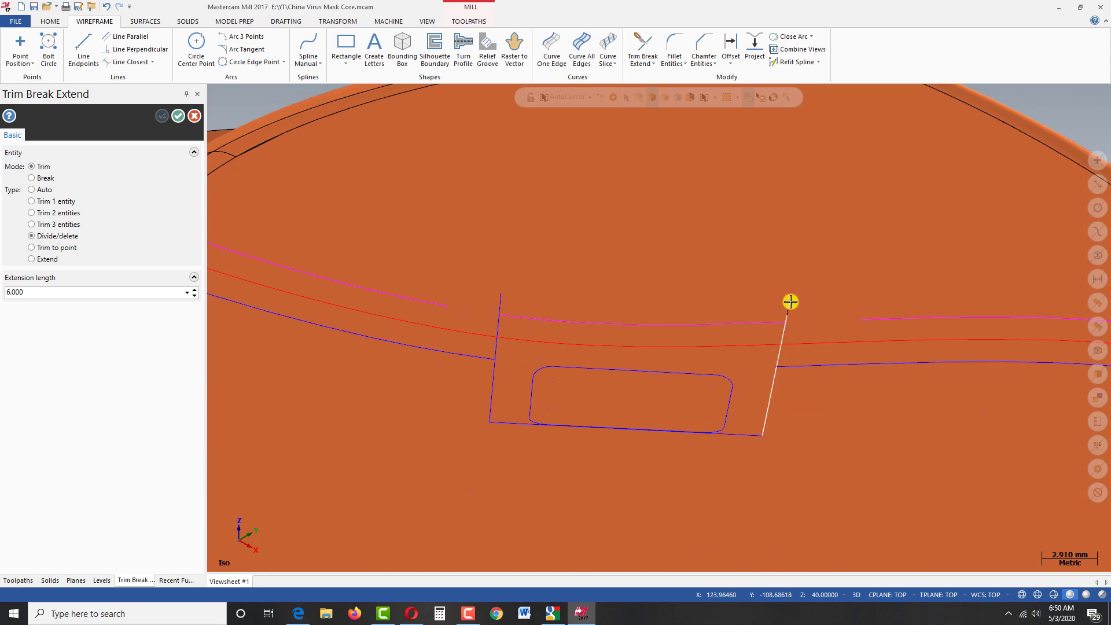
pyautogui.scroll(1, 786, 308)
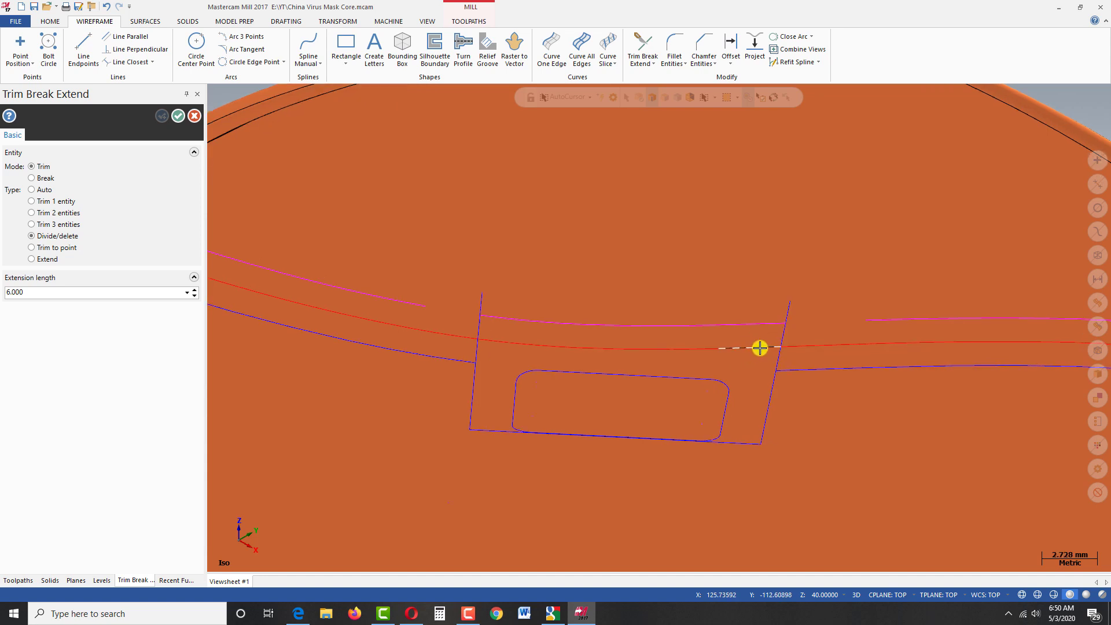
pyautogui.click(760, 348)
pyautogui.click(492, 342)
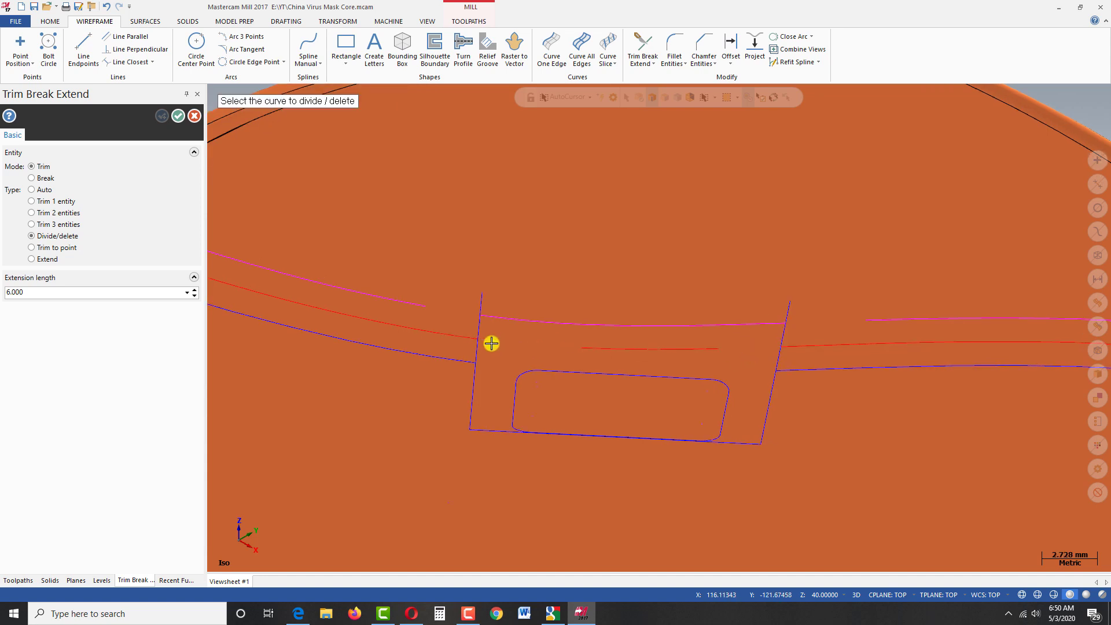
# Step: Trim the front clip tab's side-line overhangs and remove the side-line segments between the outer and middle rim curves
pyautogui.scroll(3, 494, 346)
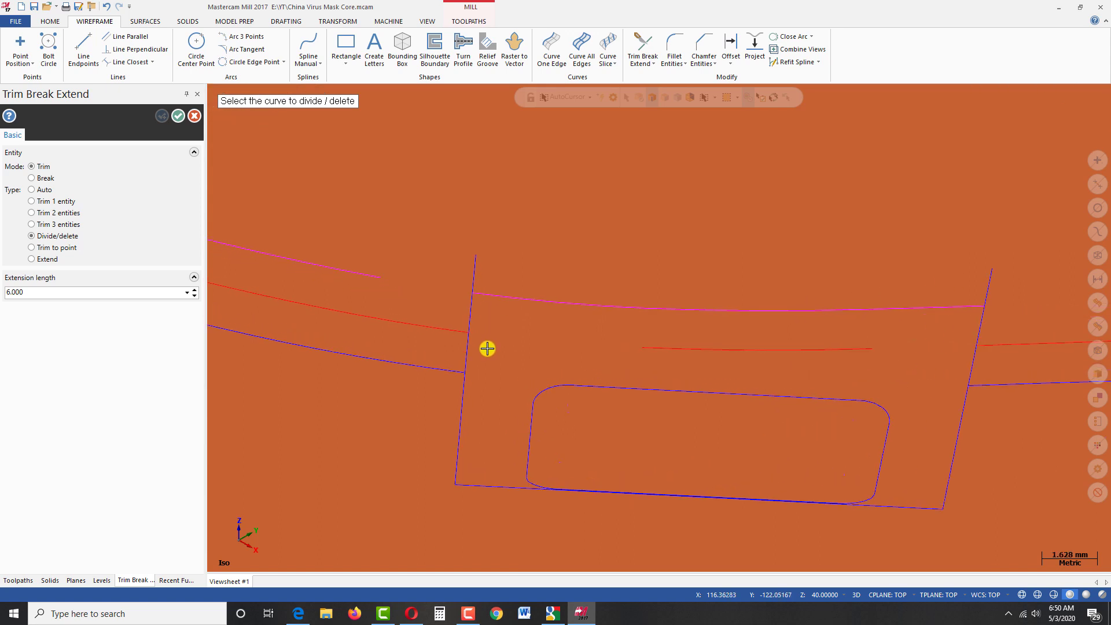
pyautogui.click(475, 260)
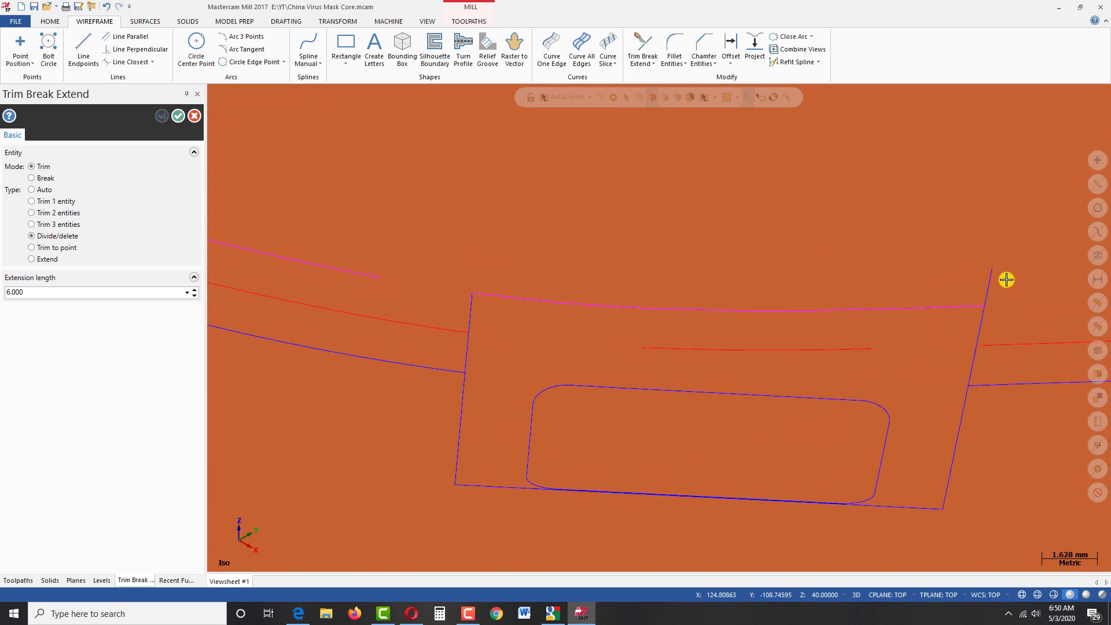
pyautogui.click(984, 273)
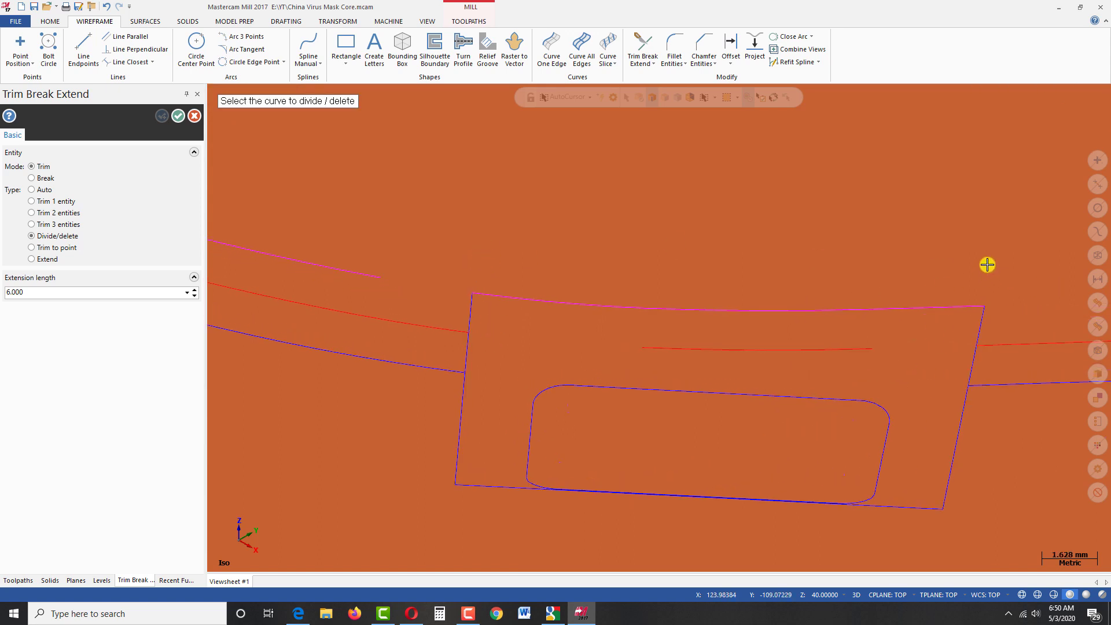
pyautogui.click(466, 351)
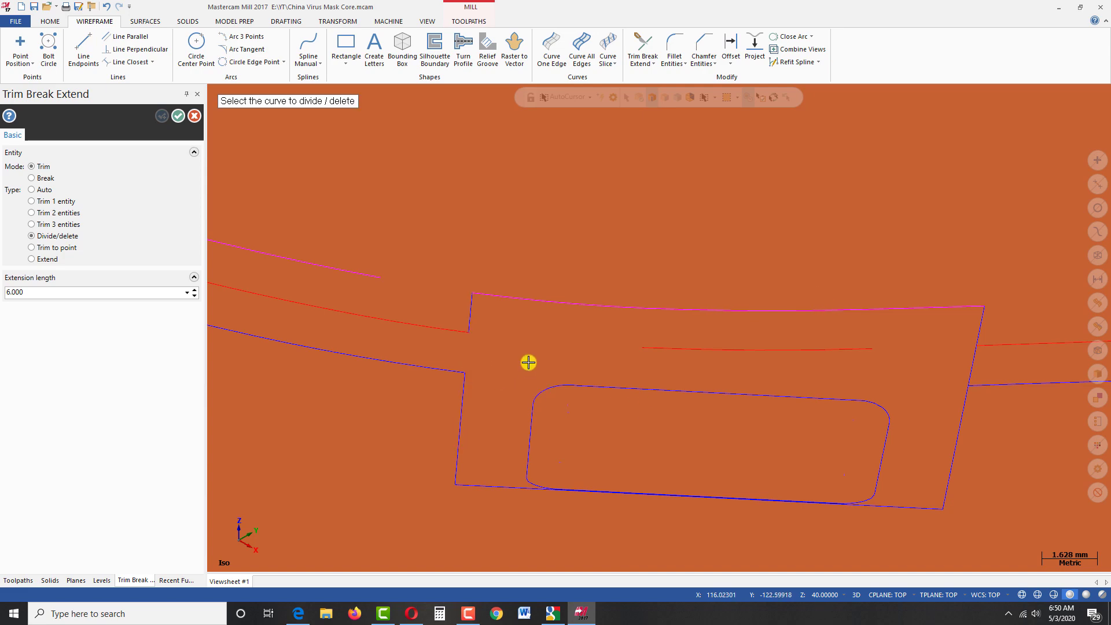
pyautogui.click(975, 363)
# Step: Trim the right clip tab's side-line overhangs and the inner-curve segments just outside the tab
pyautogui.scroll(-10, 702, 419)
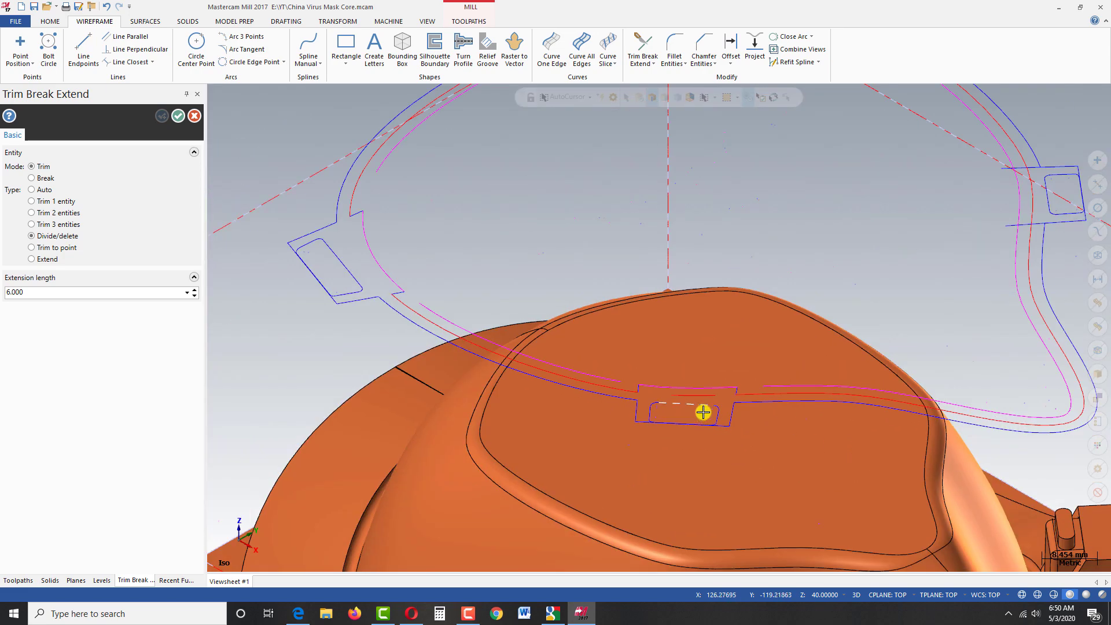
pyautogui.scroll(8, 965, 223)
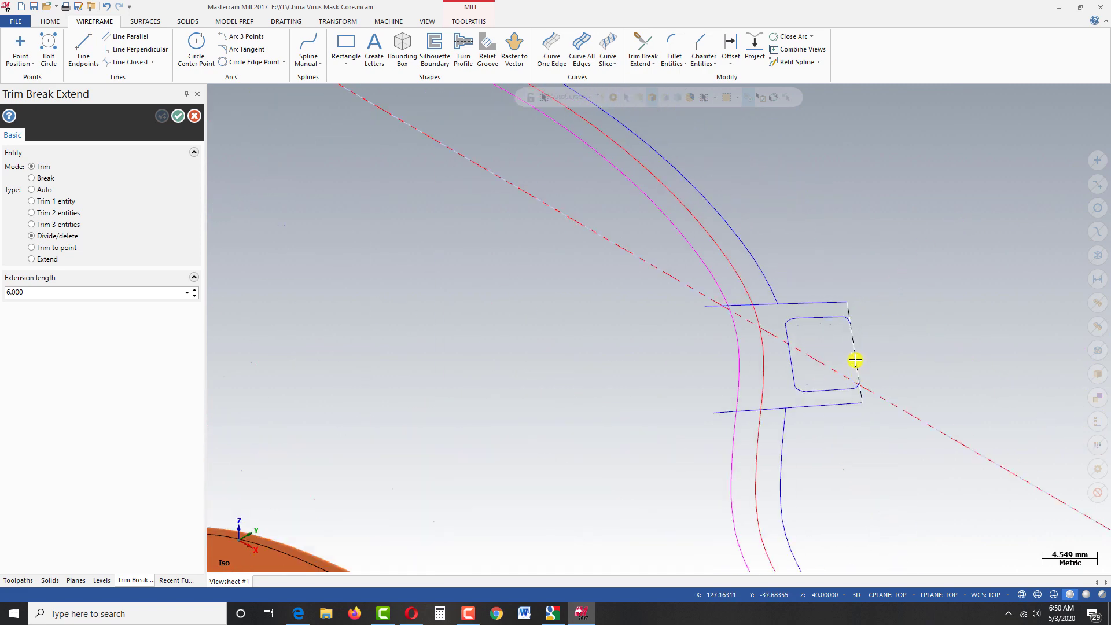
pyautogui.click(718, 407)
pyautogui.click(707, 307)
pyautogui.click(733, 433)
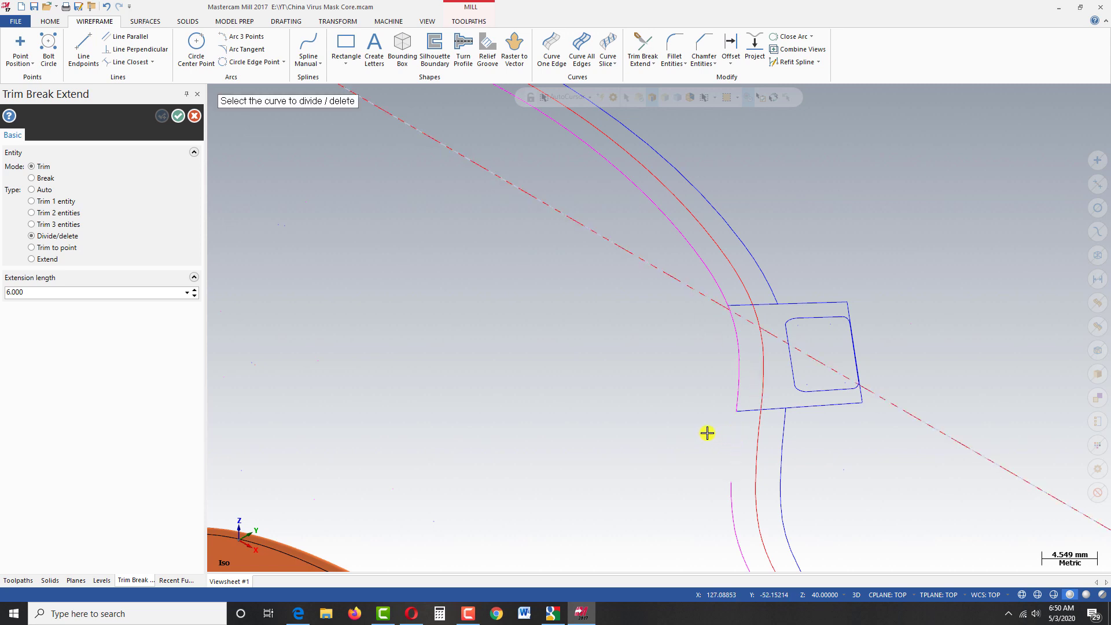
pyautogui.click(723, 294)
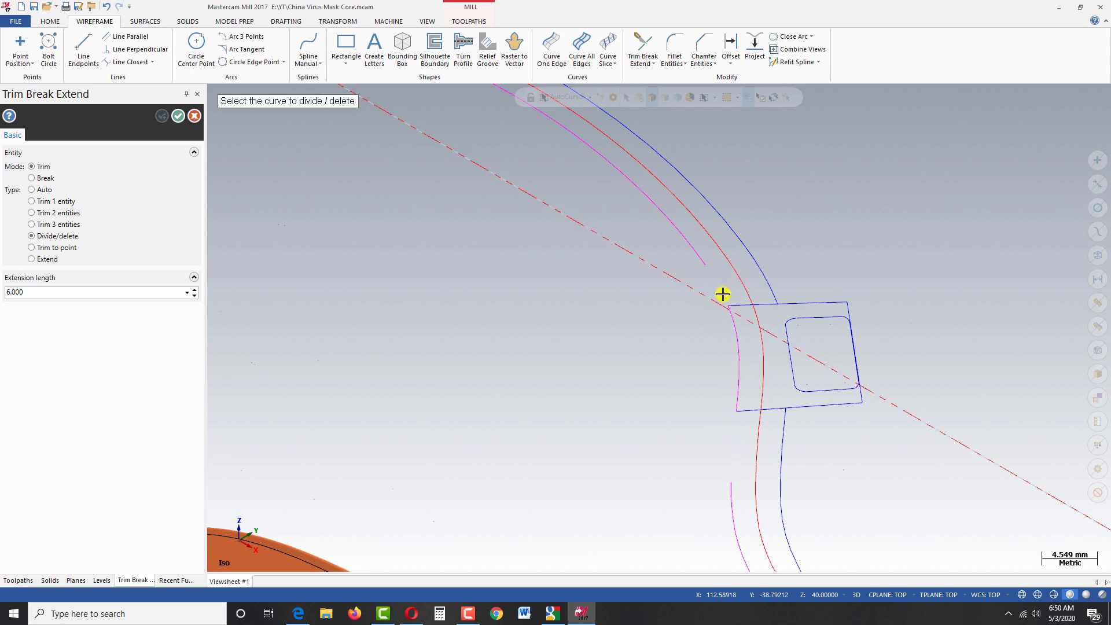
# Step: Remove the middle curve across the right clip tab and the side-line segments between the outer and middle rim curves
pyautogui.click(758, 316)
pyautogui.click(764, 395)
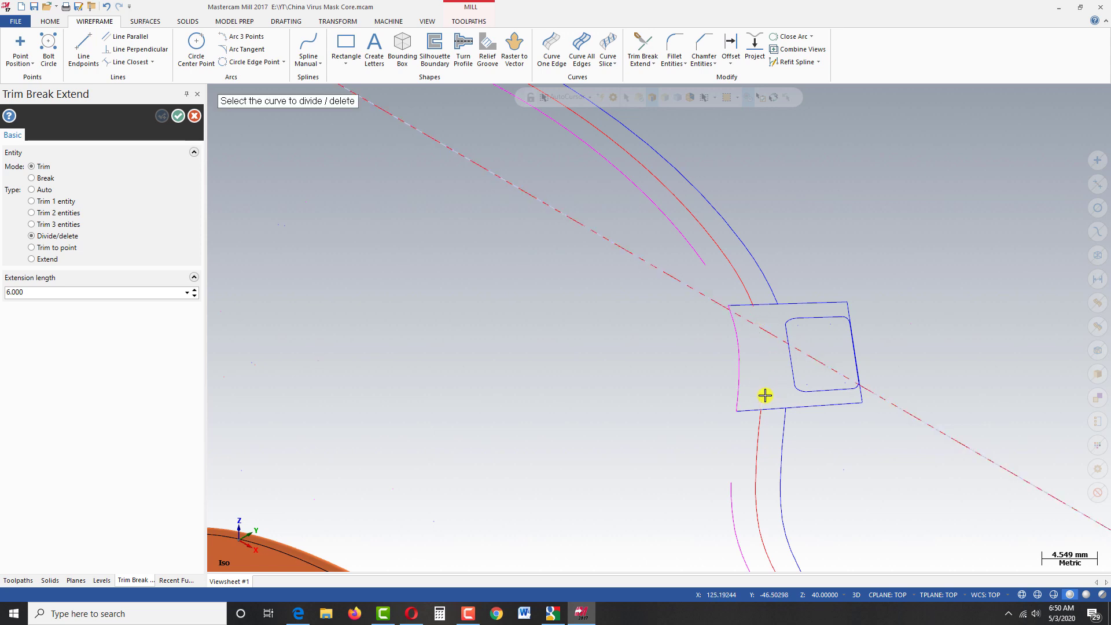
pyautogui.click(773, 408)
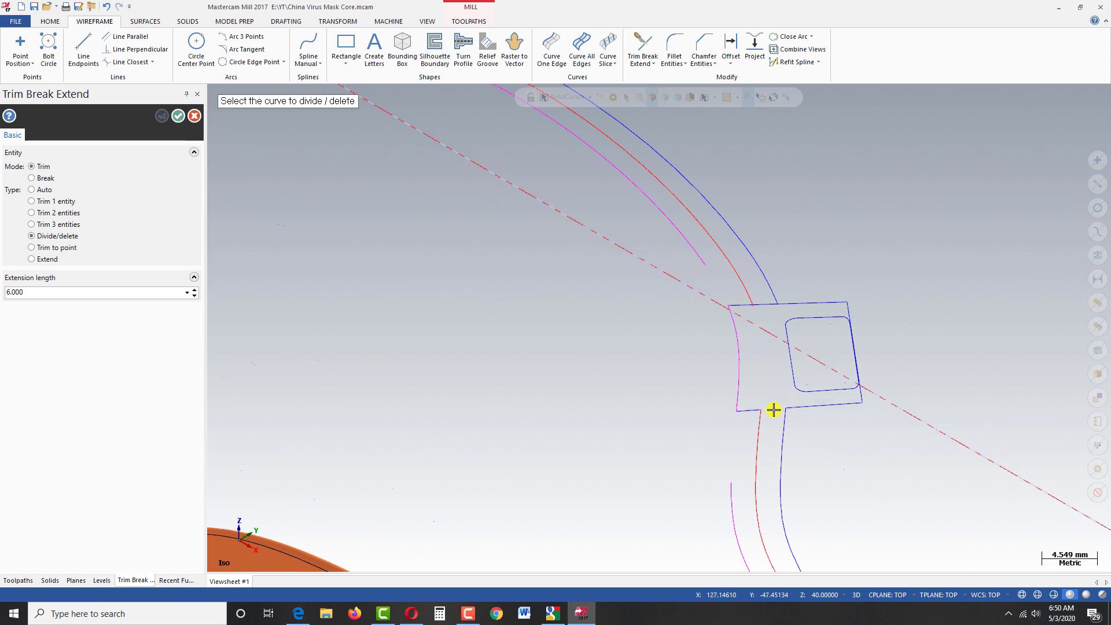
pyautogui.click(762, 304)
pyautogui.scroll(5, 762, 306)
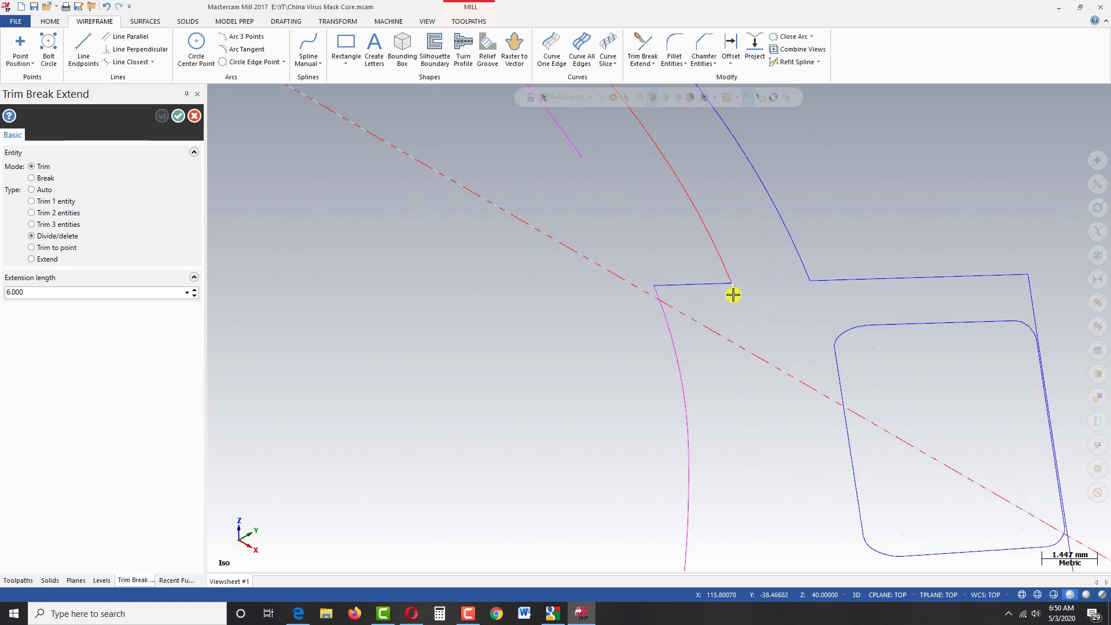
# Step: Trim the overhanging side line of the rear clip tab near the origin and the inner-curve segments just outside the tab
pyautogui.scroll(-9, 759, 327)
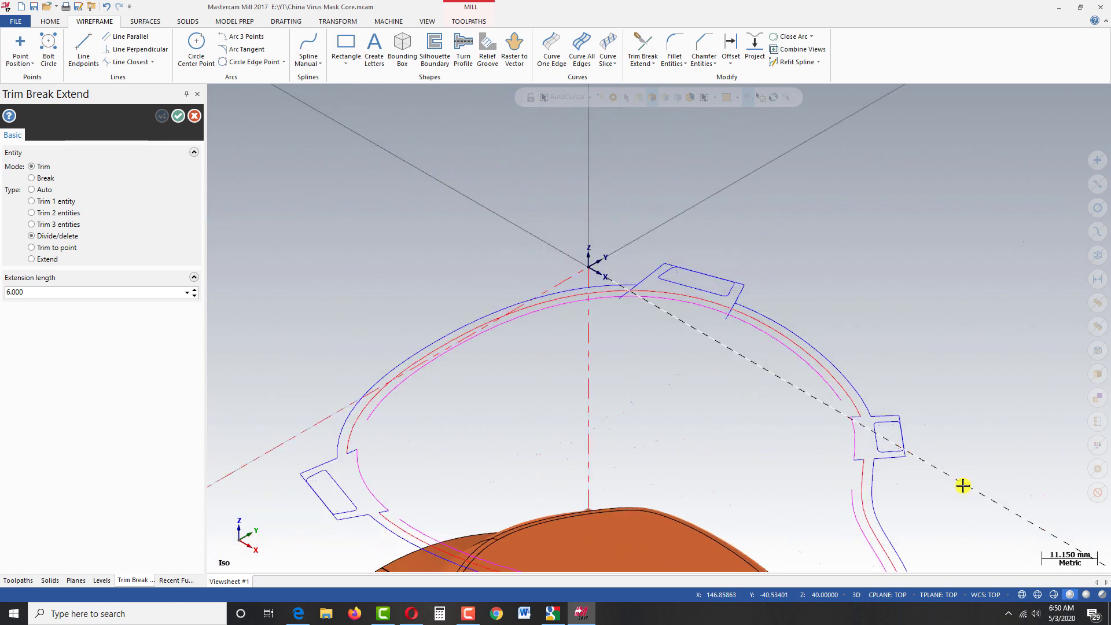
pyautogui.scroll(5, 691, 309)
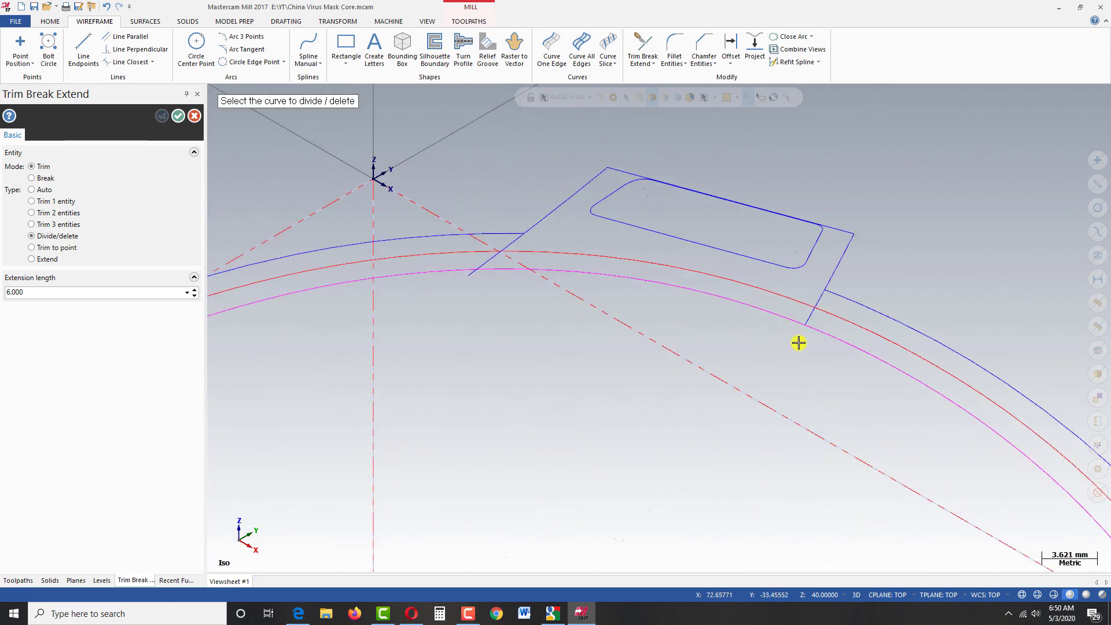
pyautogui.click(472, 277)
pyautogui.scroll(5, 463, 271)
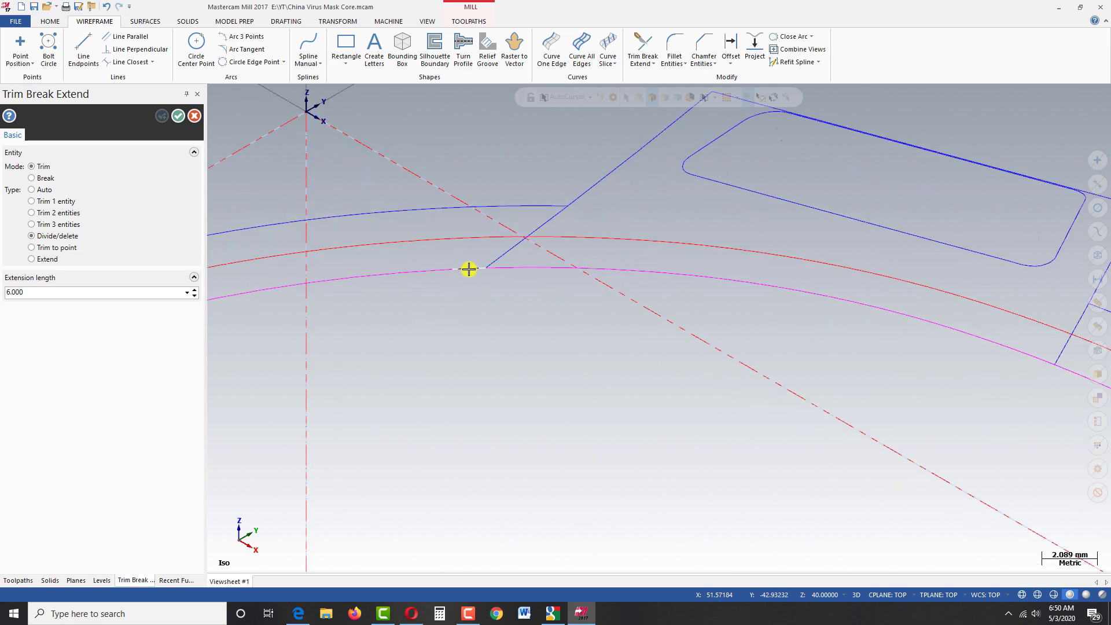
pyautogui.click(481, 273)
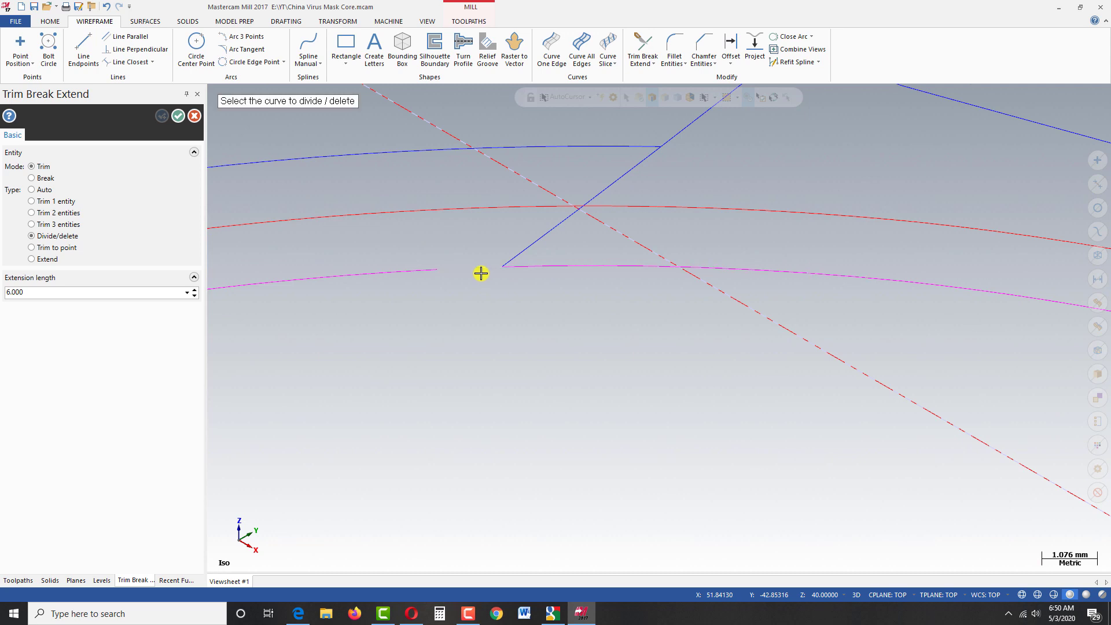
pyautogui.scroll(-4, 492, 293)
pyautogui.click(956, 369)
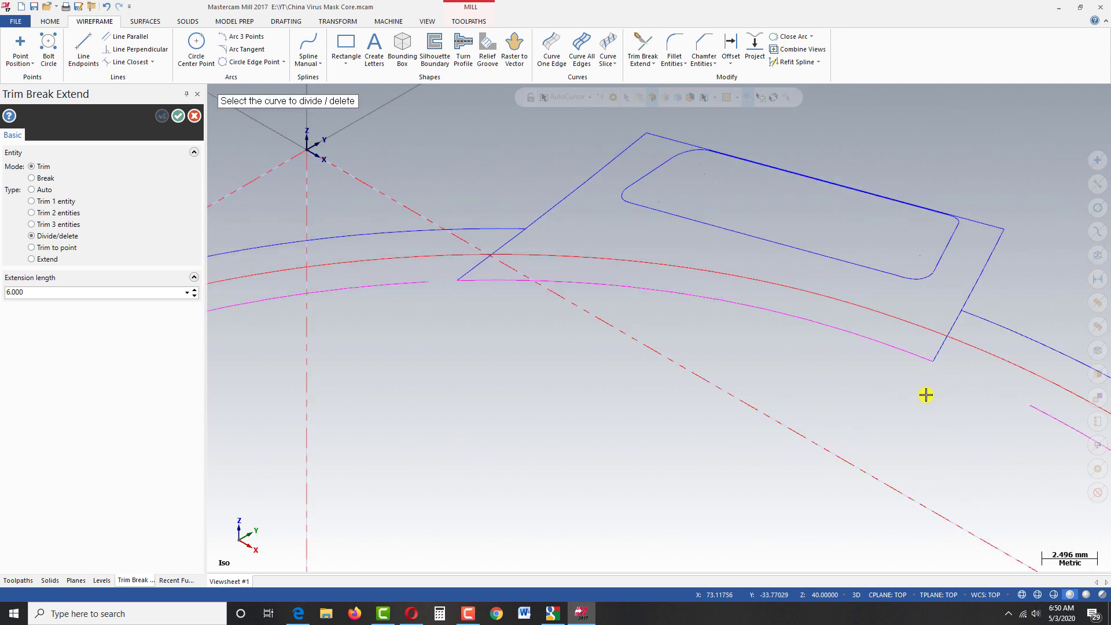
# Step: Remove the middle-curve ends inside the rear clip tab and its side-line segments between the outer and middle curves, and finish trimming
pyautogui.click(924, 325)
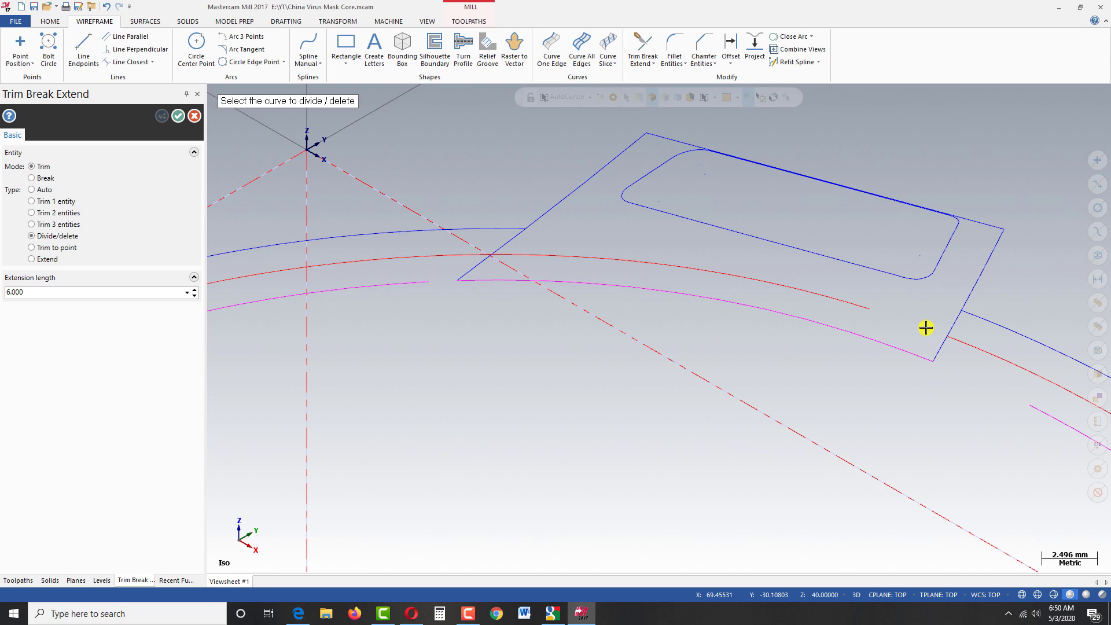
pyautogui.click(519, 252)
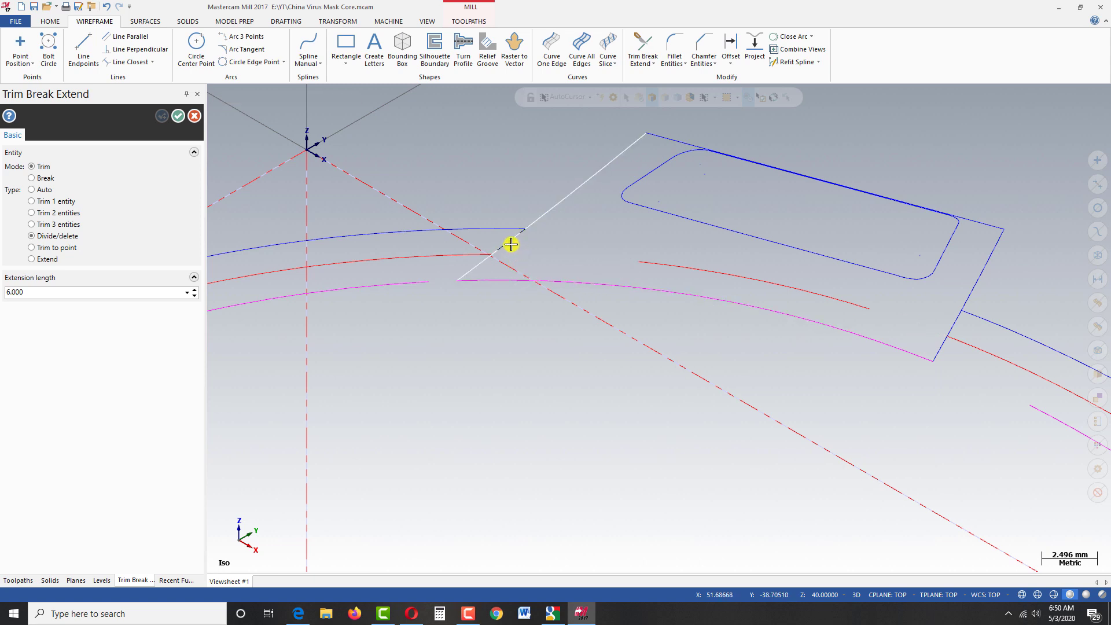
pyautogui.click(512, 245)
pyautogui.click(956, 325)
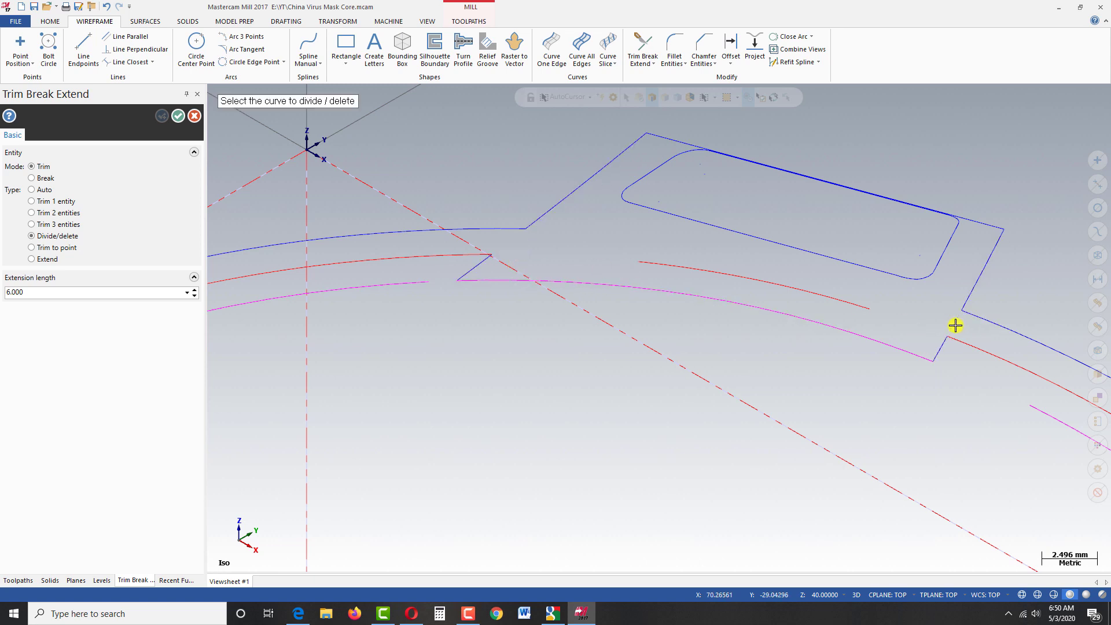
pyautogui.scroll(-10, 707, 338)
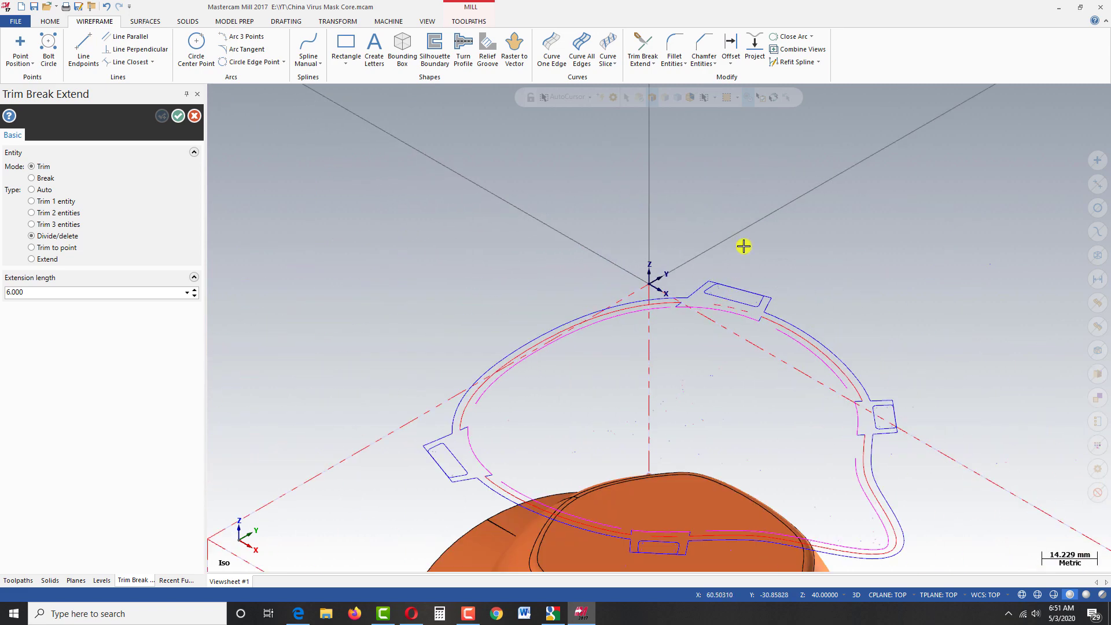
pyautogui.scroll(-3, 504, 214)
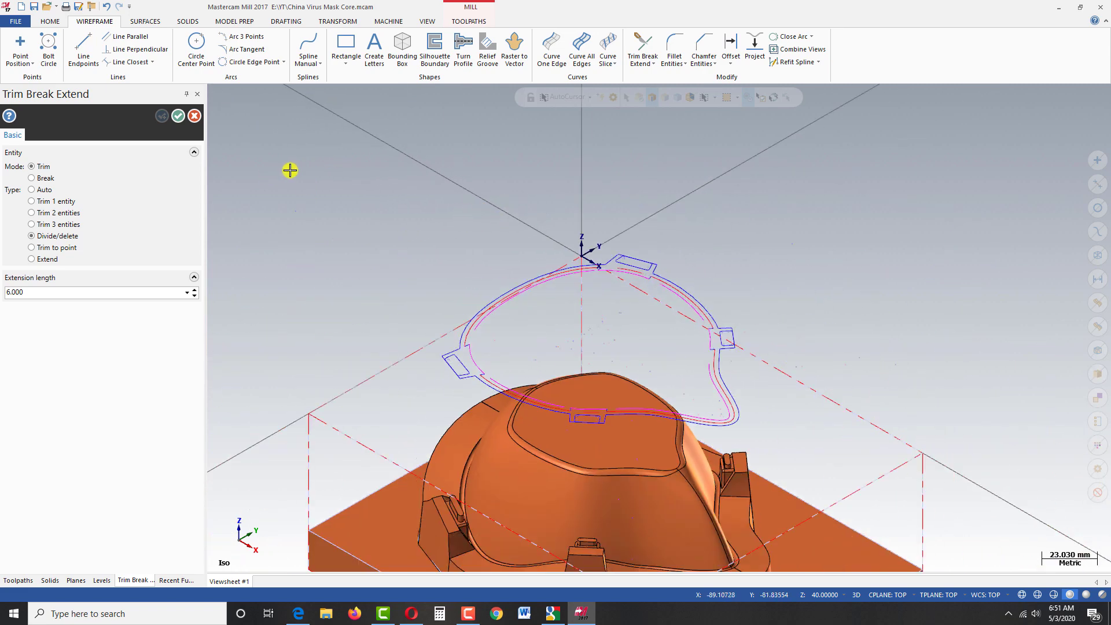
pyautogui.click(181, 119)
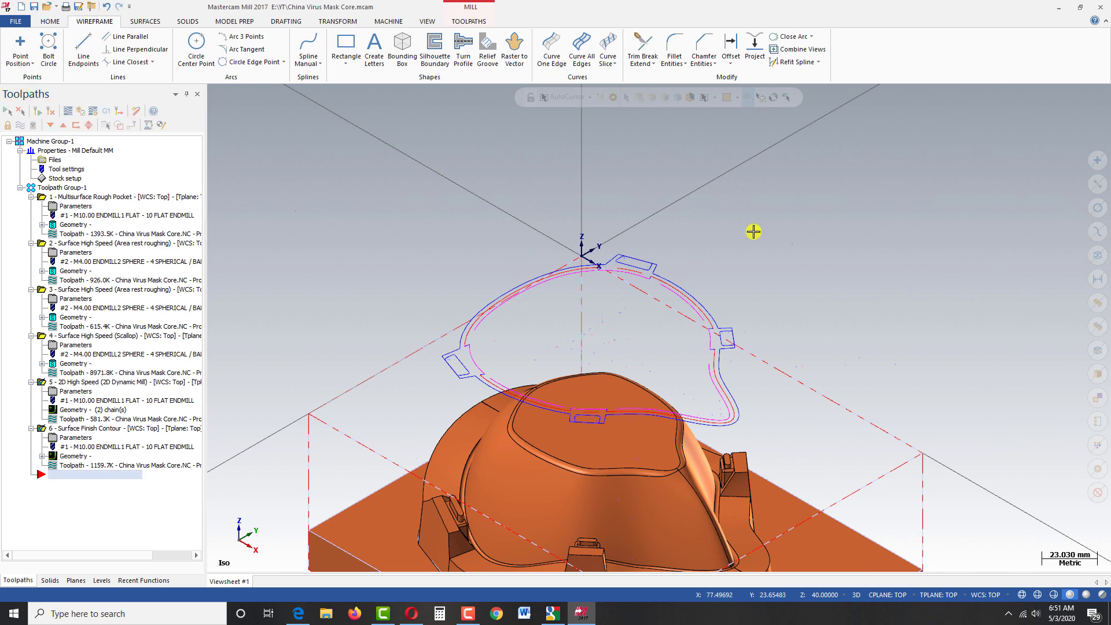
# Step: Start a 3D Radial finishing toolpath and select all surfaces of the mask core and its base block as drive surfaces
pyautogui.hotkey('alt', 'F1')
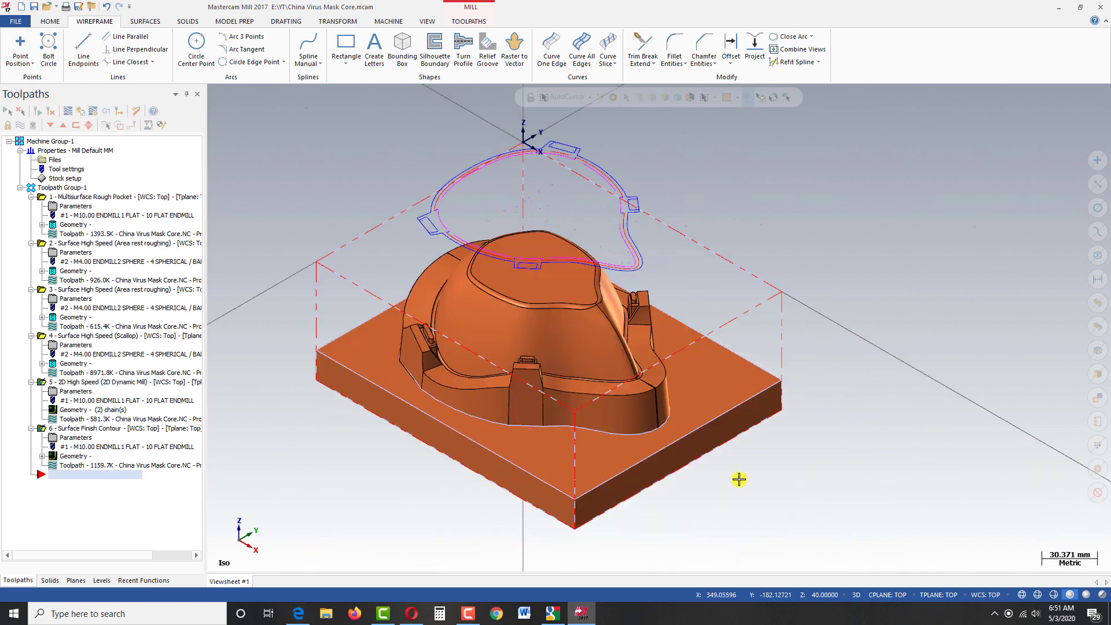
pyautogui.click(465, 23)
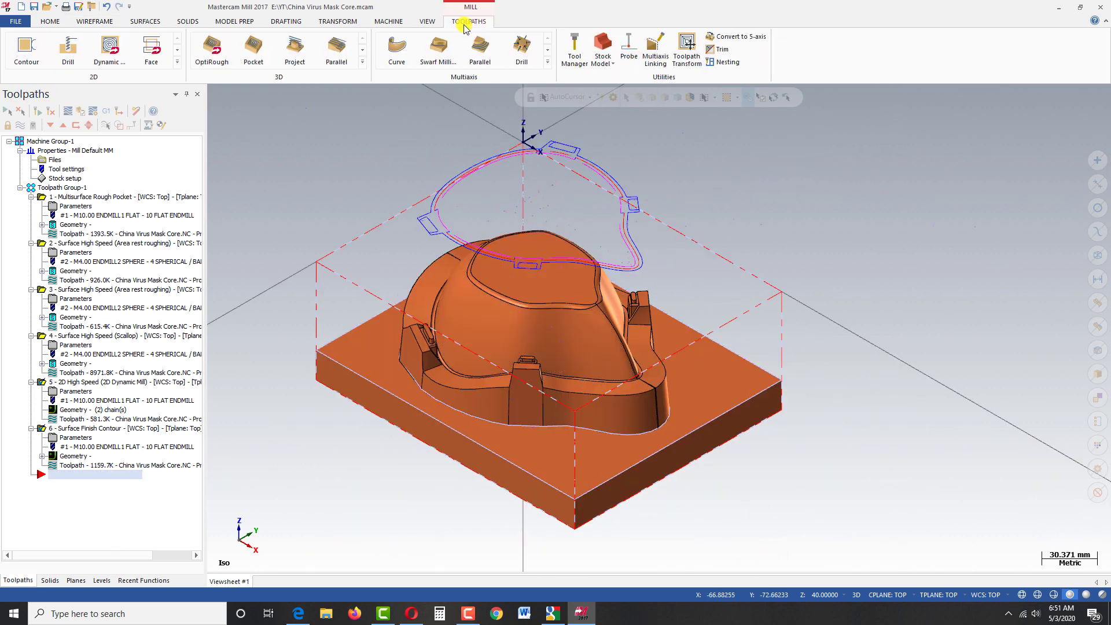
pyautogui.click(364, 62)
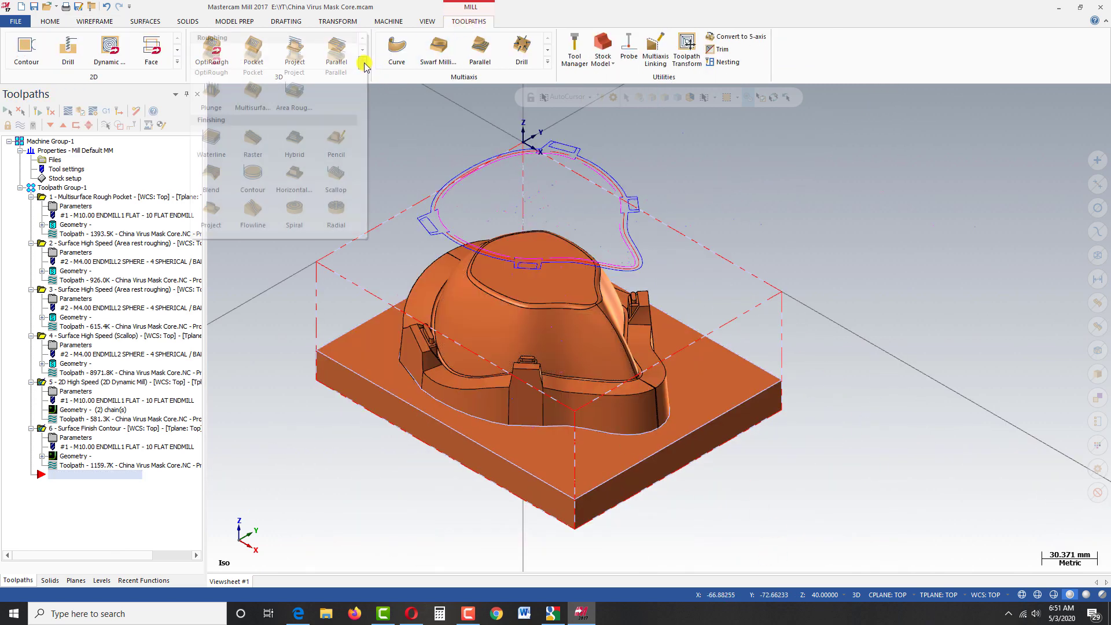
pyautogui.click(334, 213)
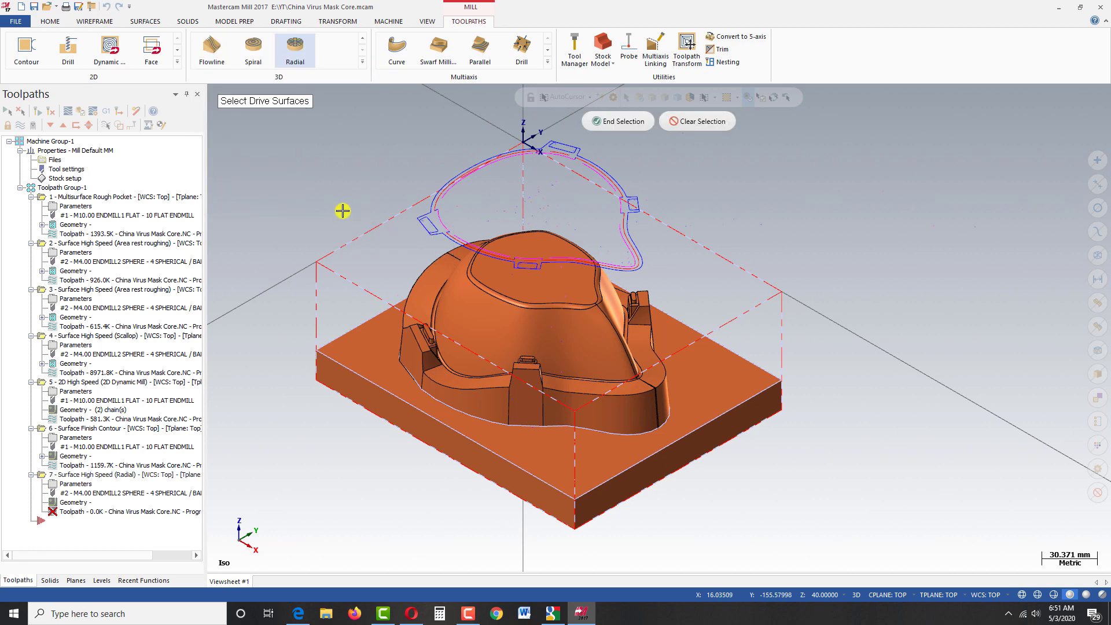
pyautogui.scroll(-5, 343, 211)
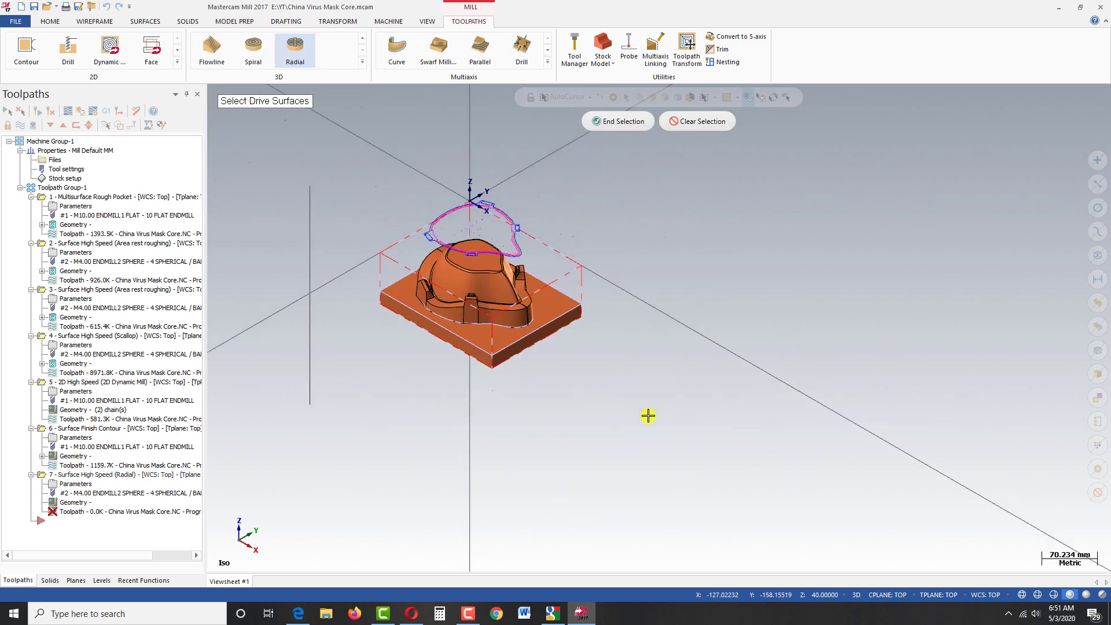
pyautogui.moveTo(648, 416); pyautogui.dragTo(662, 410)
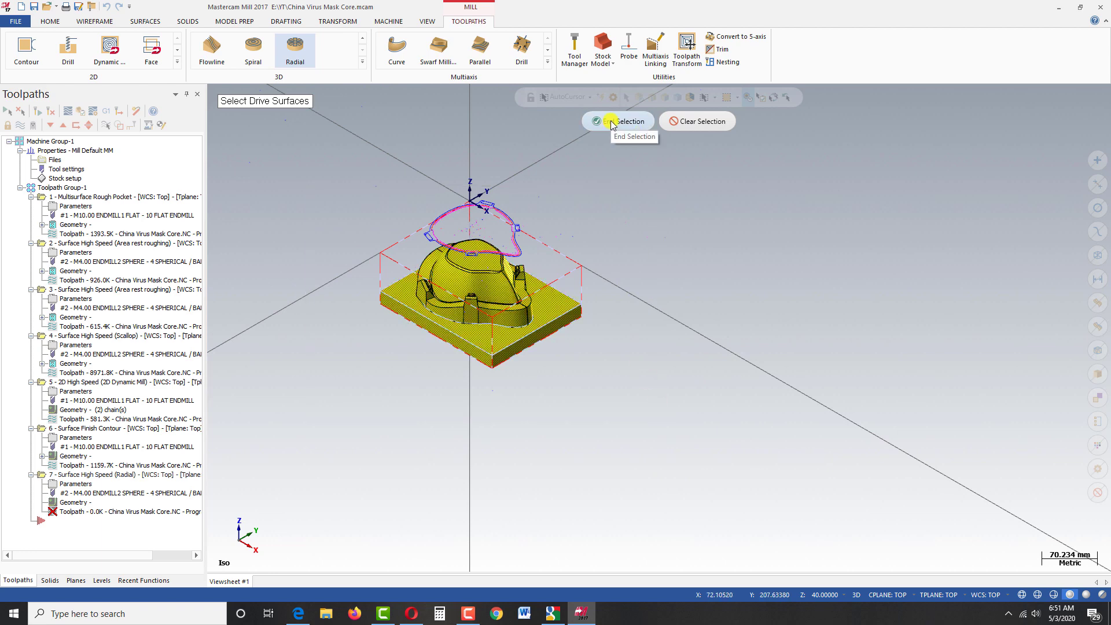
pyautogui.click(612, 123)
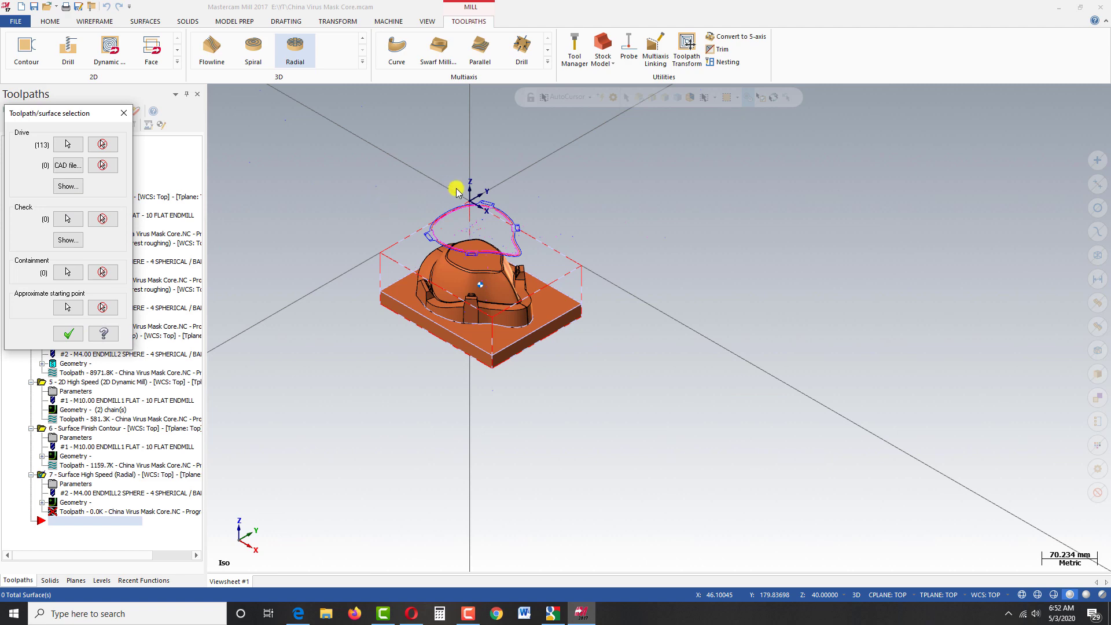
# Step: Chain the outer rim contour and the trimmed middle contour as containment boundaries and accept the toolpath surface selection
pyautogui.click(68, 273)
pyautogui.scroll(8, 446, 181)
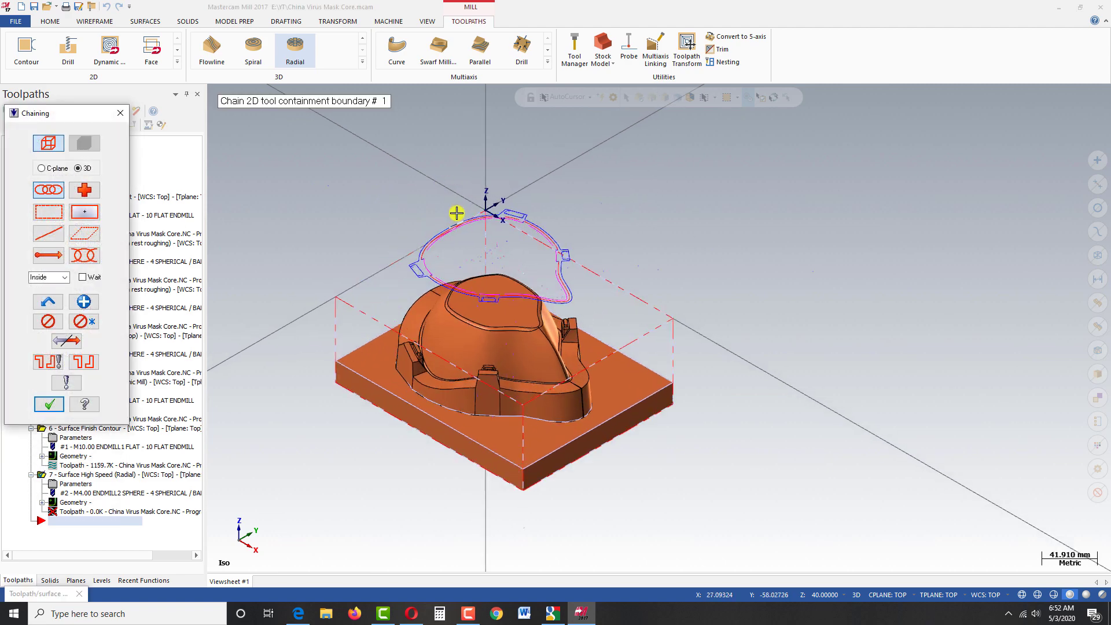
pyautogui.scroll(3, 331, 311)
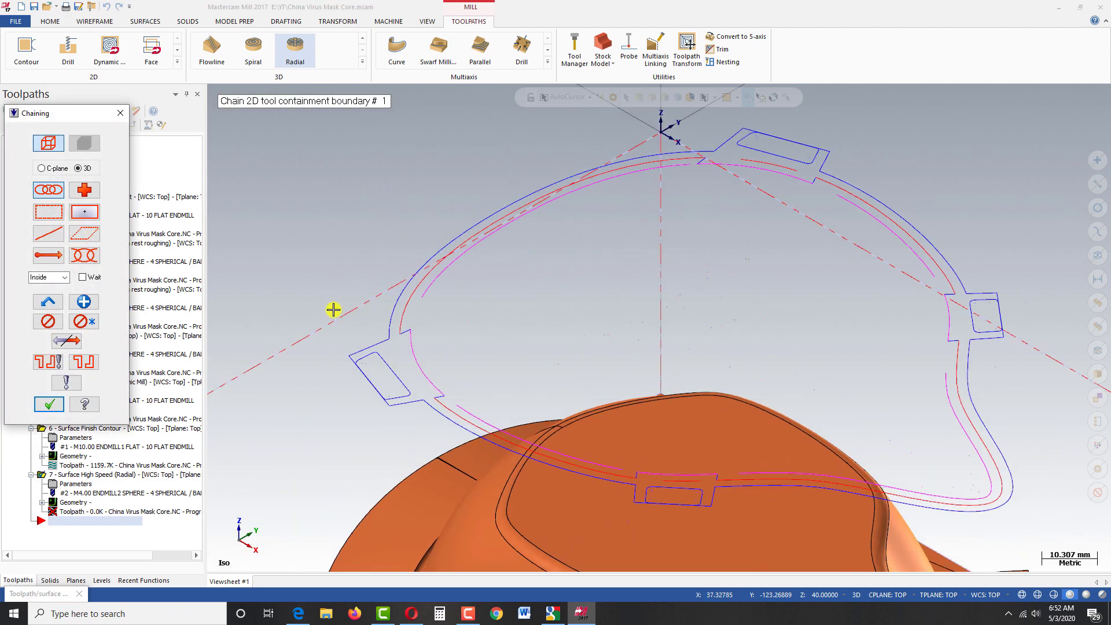
pyautogui.click(386, 320)
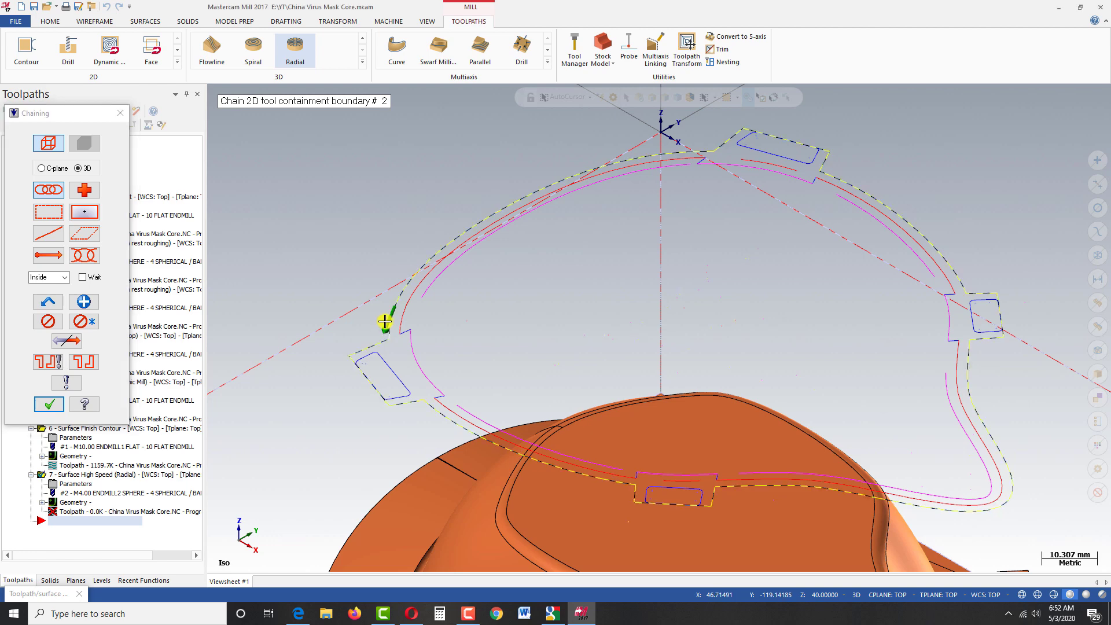
pyautogui.scroll(1, 385, 321)
pyautogui.click(334, 313)
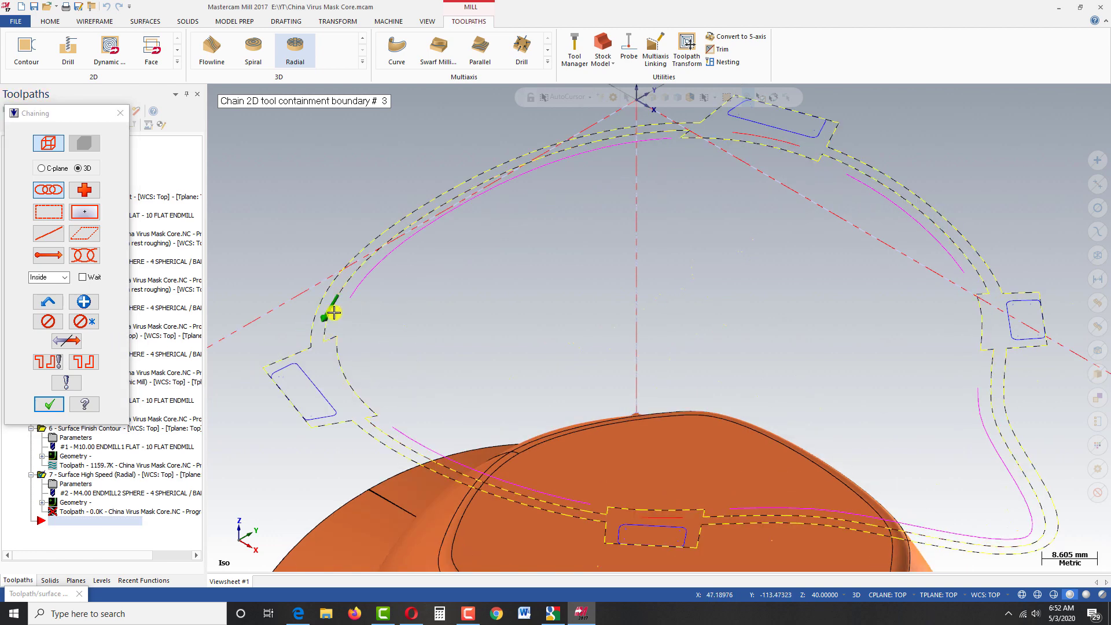
pyautogui.scroll(-3, 331, 219)
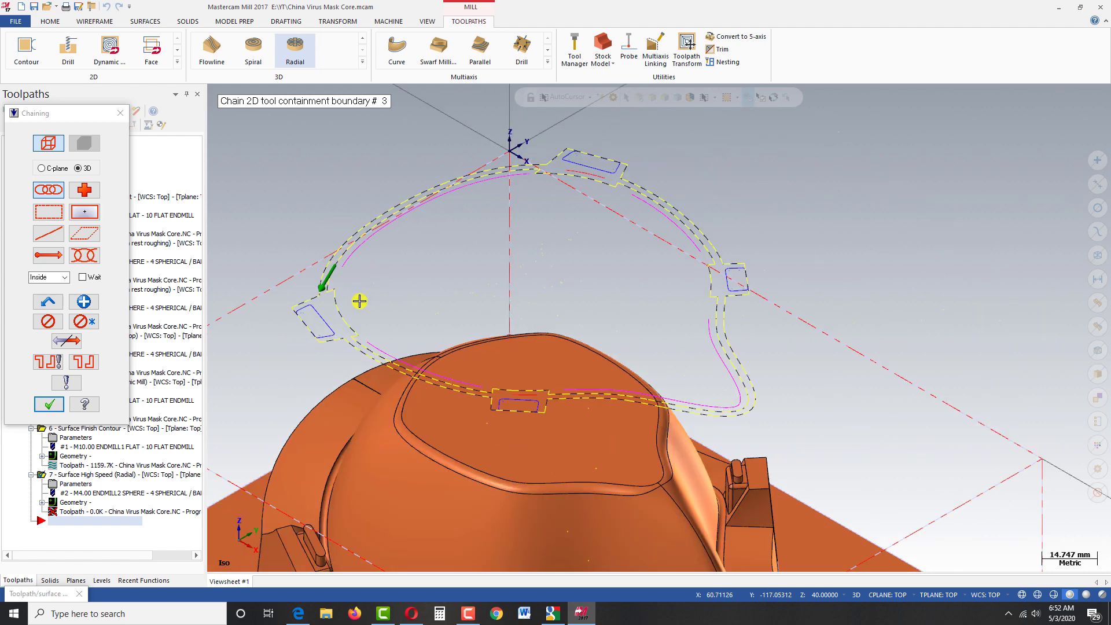
pyautogui.click(49, 403)
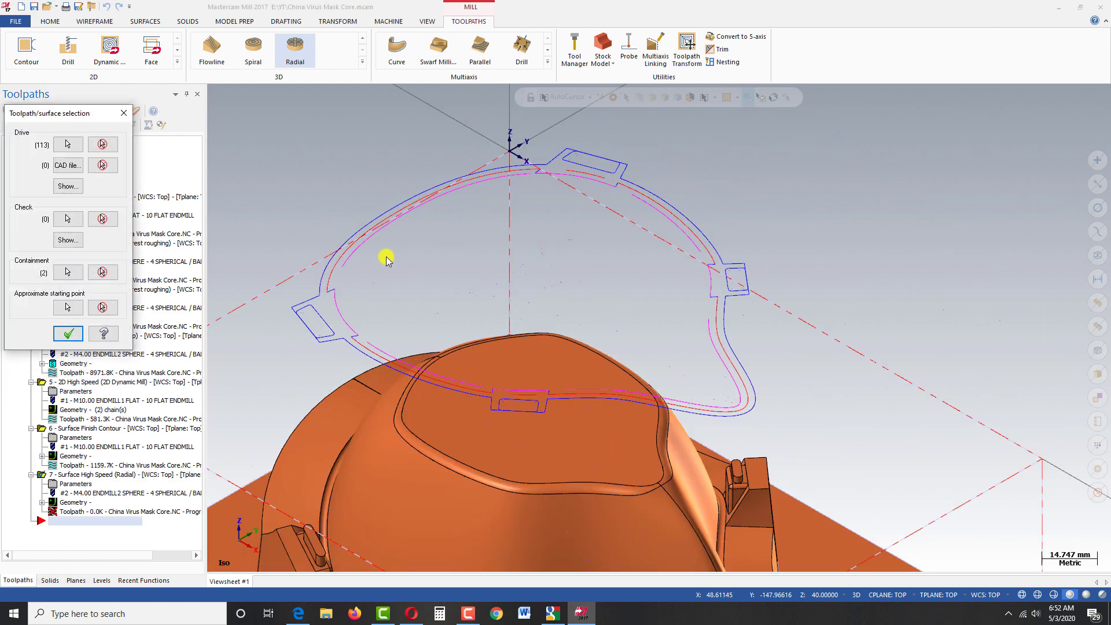
pyautogui.click(69, 333)
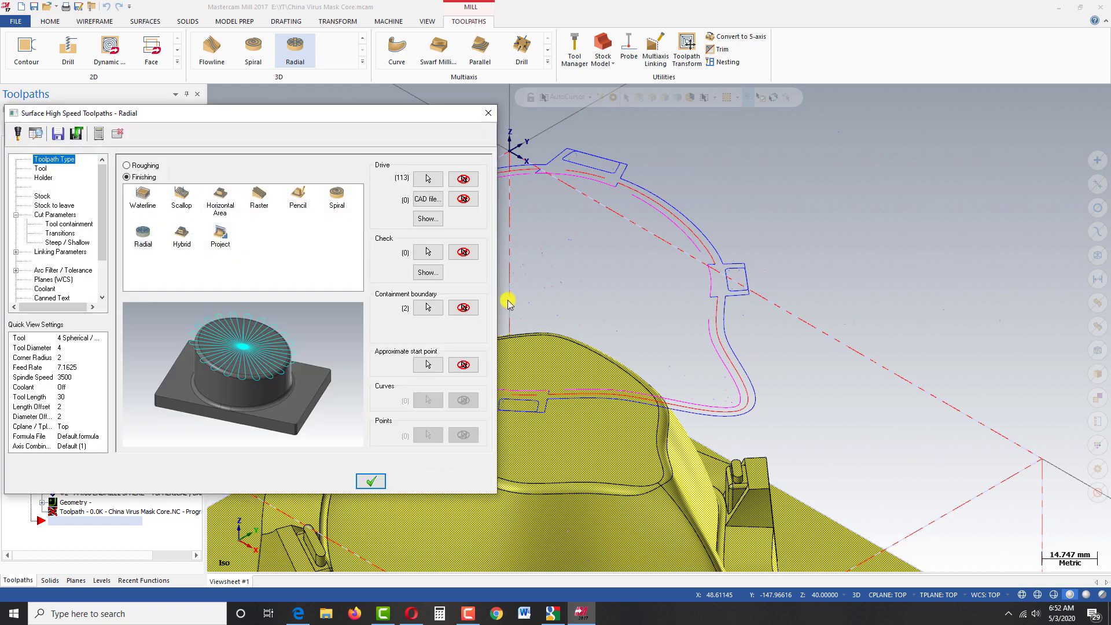
# Step: Create a ball mill with 2 mm cutting diameter, 30 mm overall length, and 2 mm shoulder and shank diameters as the toolpath's tool
pyautogui.click(40, 168)
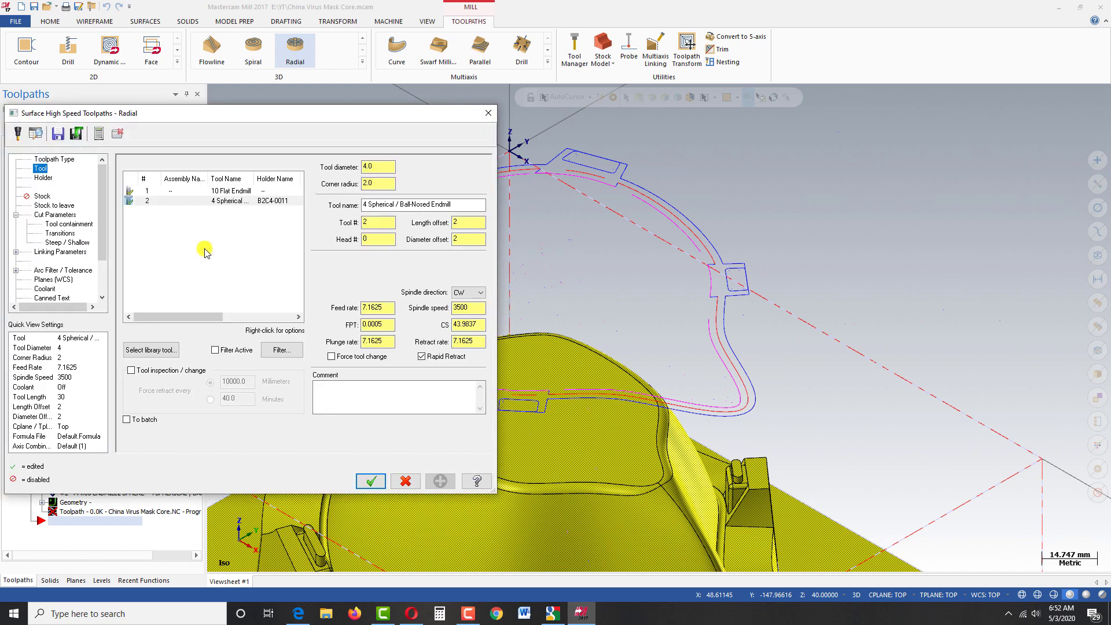
pyautogui.rightClick(198, 250)
pyautogui.click(230, 269)
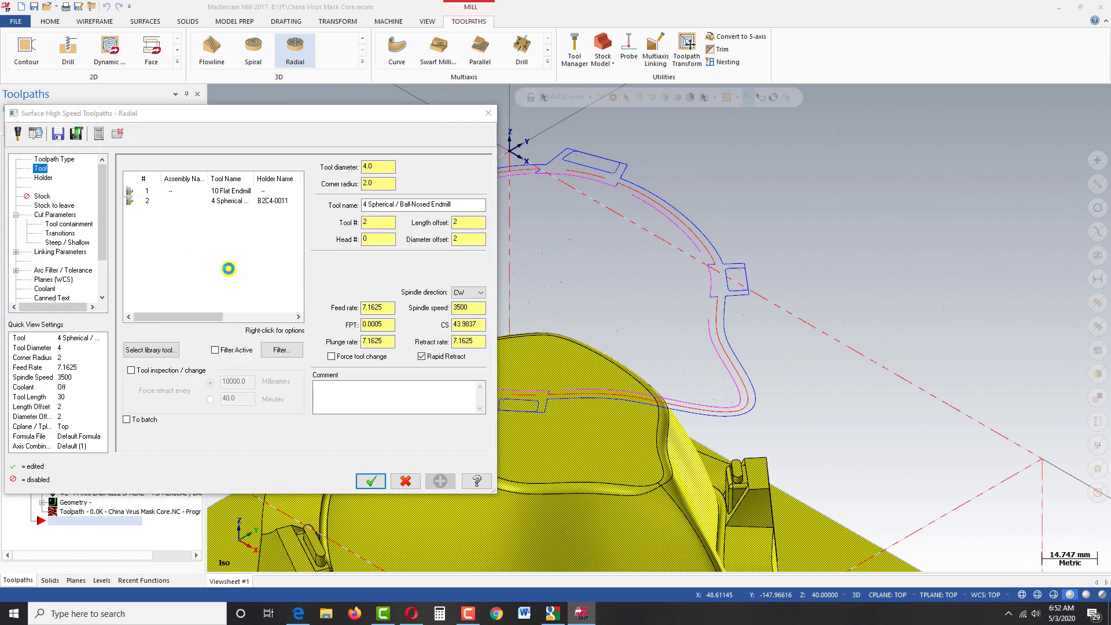
pyautogui.click(479, 169)
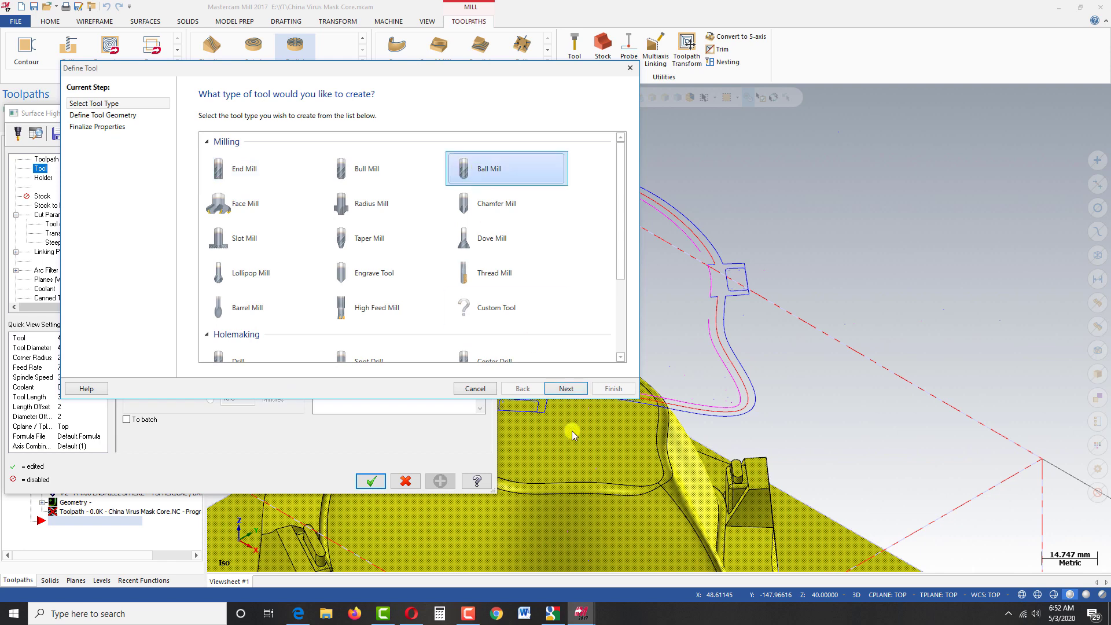
pyautogui.click(566, 389)
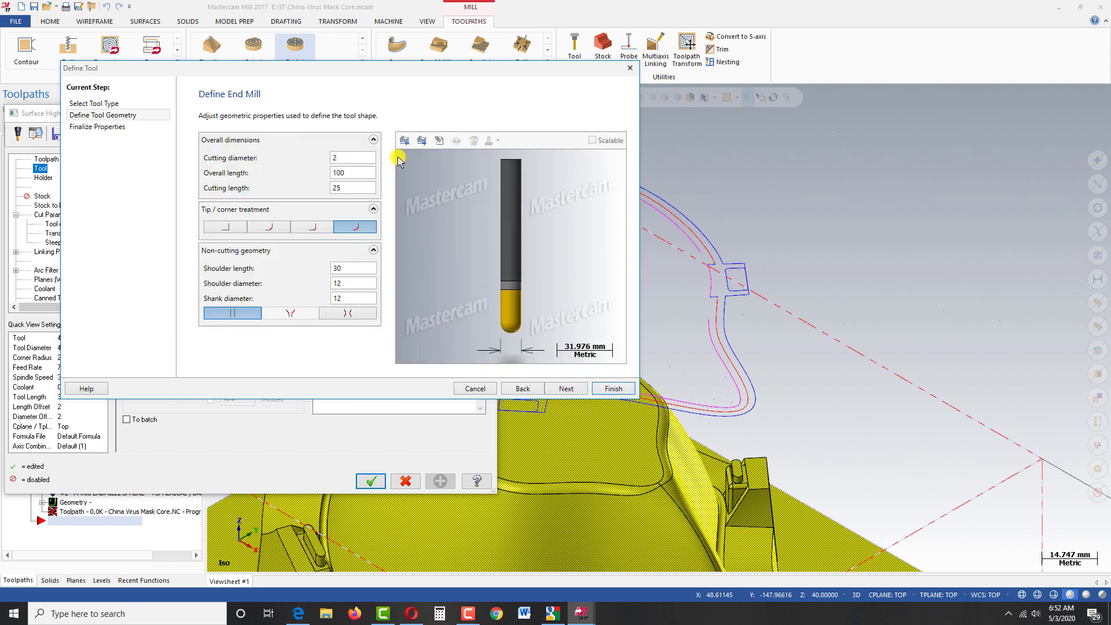
pyautogui.click(355, 173)
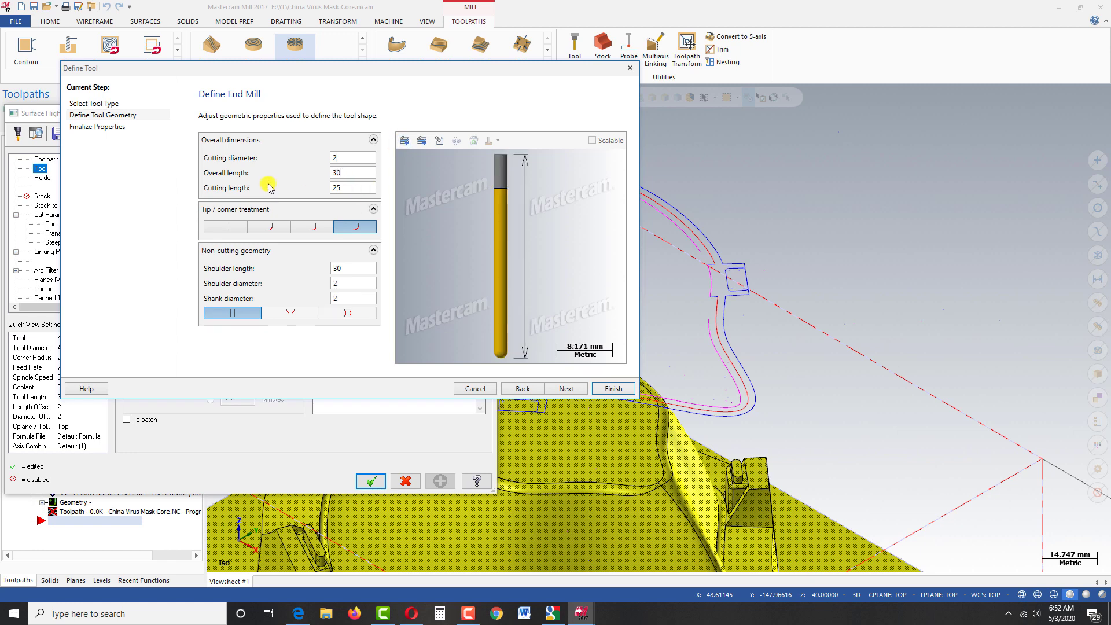
pyautogui.click(567, 389)
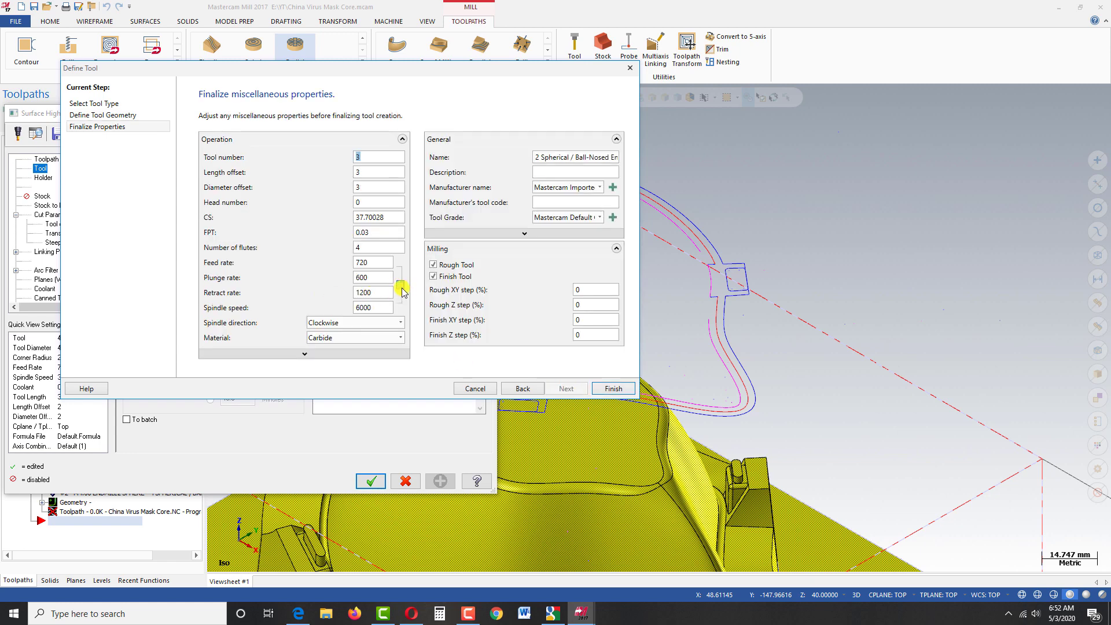
pyautogui.click(614, 389)
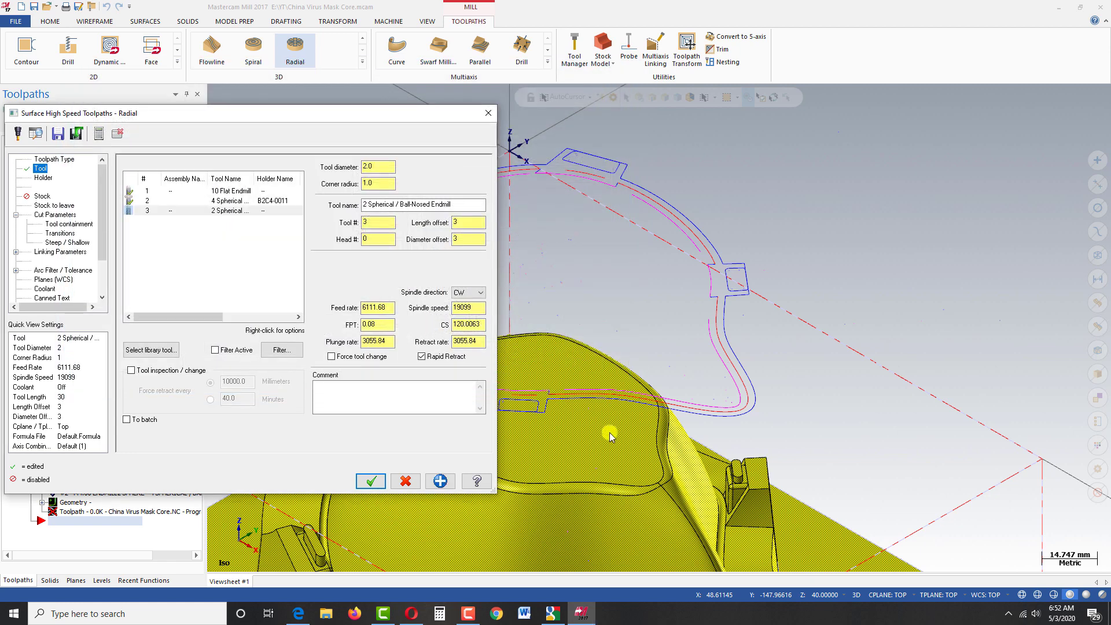
# Step: Assign the first B2C4-0011 holder to the tool and set the stock to leave on drive walls and floors to 0.05
pyautogui.click(41, 180)
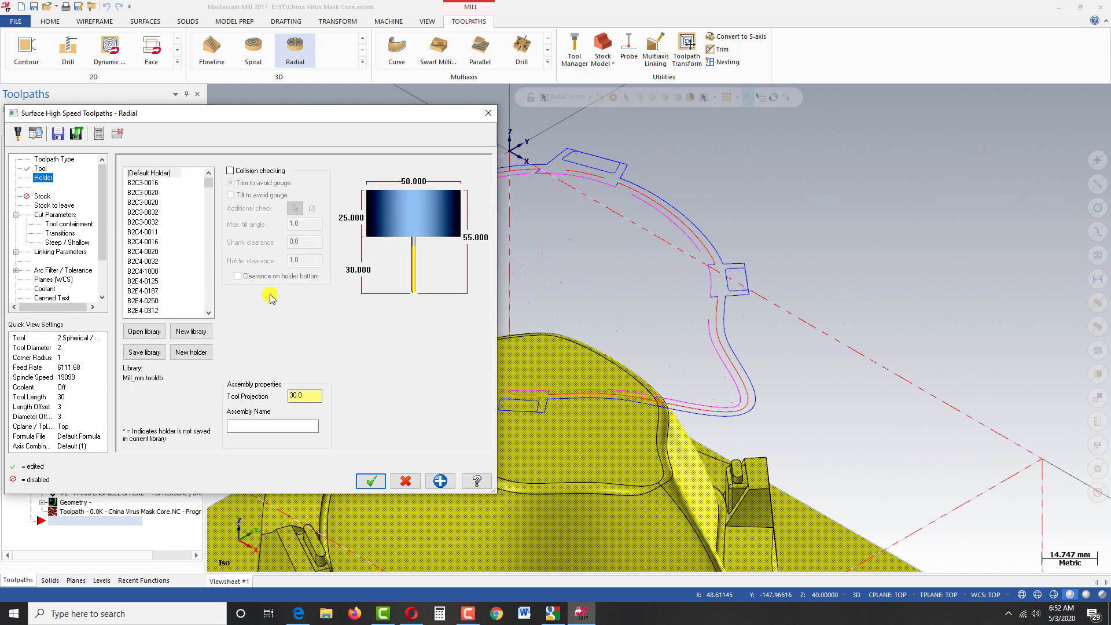
pyautogui.click(151, 233)
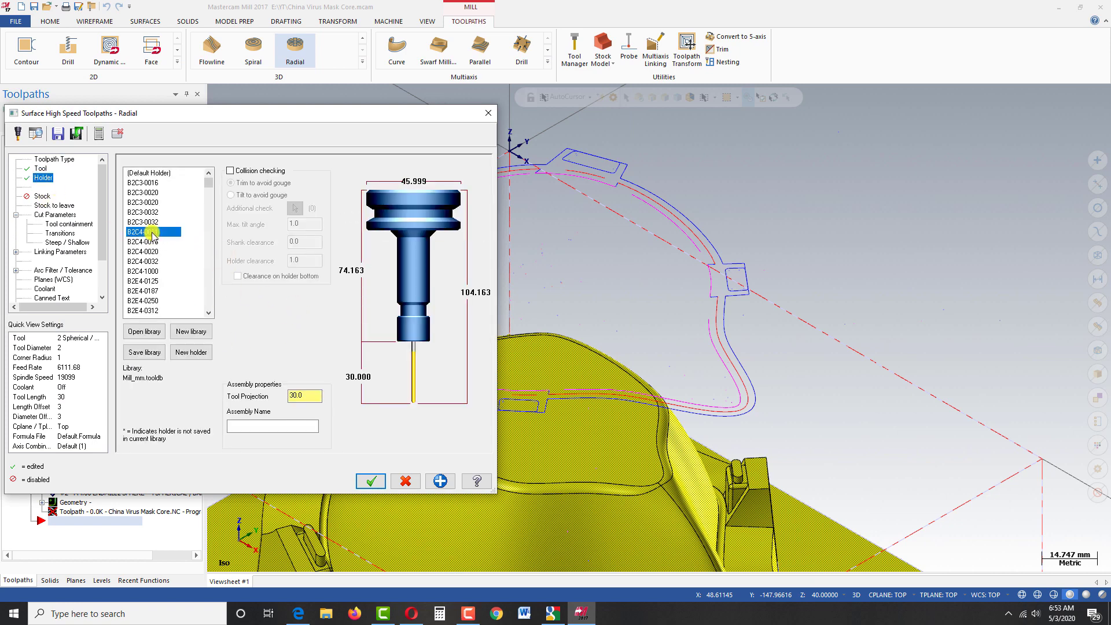
pyautogui.click(47, 206)
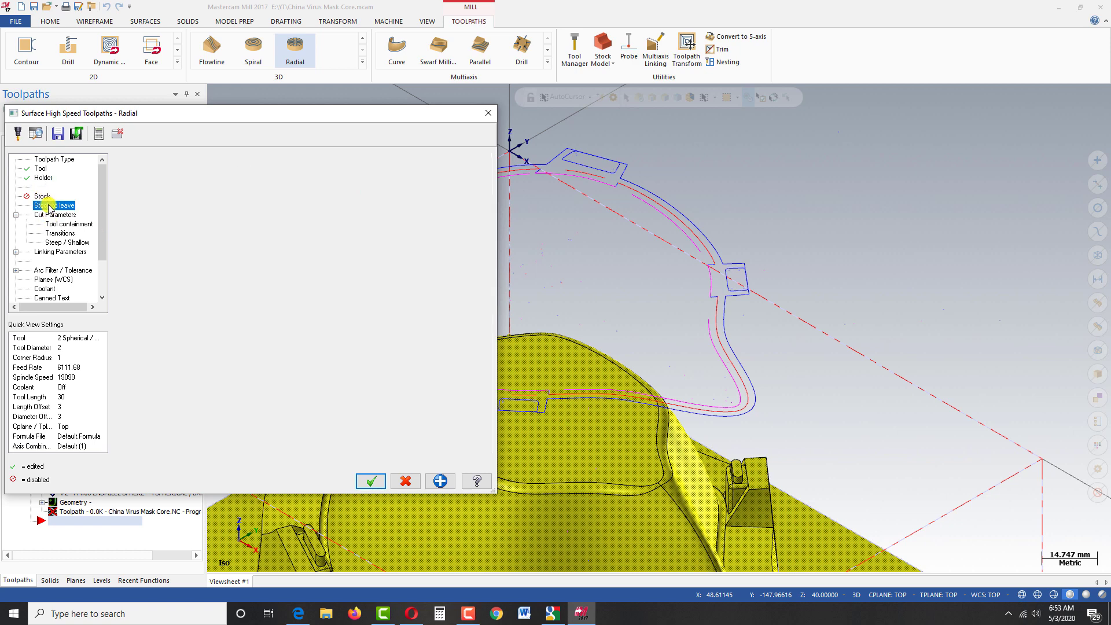
pyautogui.moveTo(276, 180); pyautogui.dragTo(178, 193)
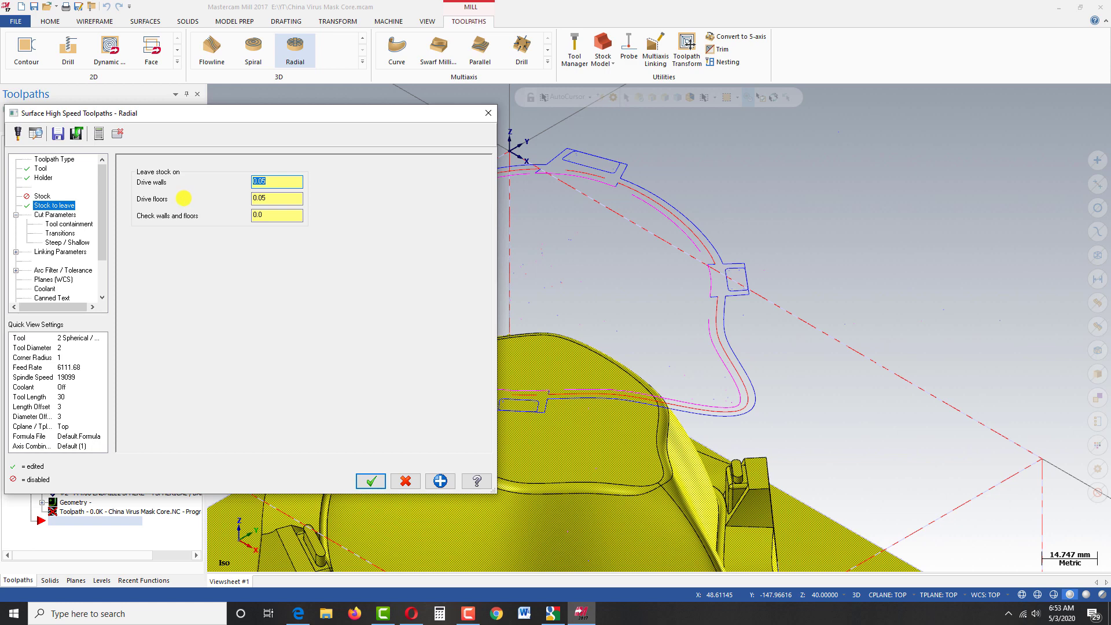
# Step: Set the radial toolpath's cut method to Zigzag and its stepover to 0.4
pyautogui.click(64, 216)
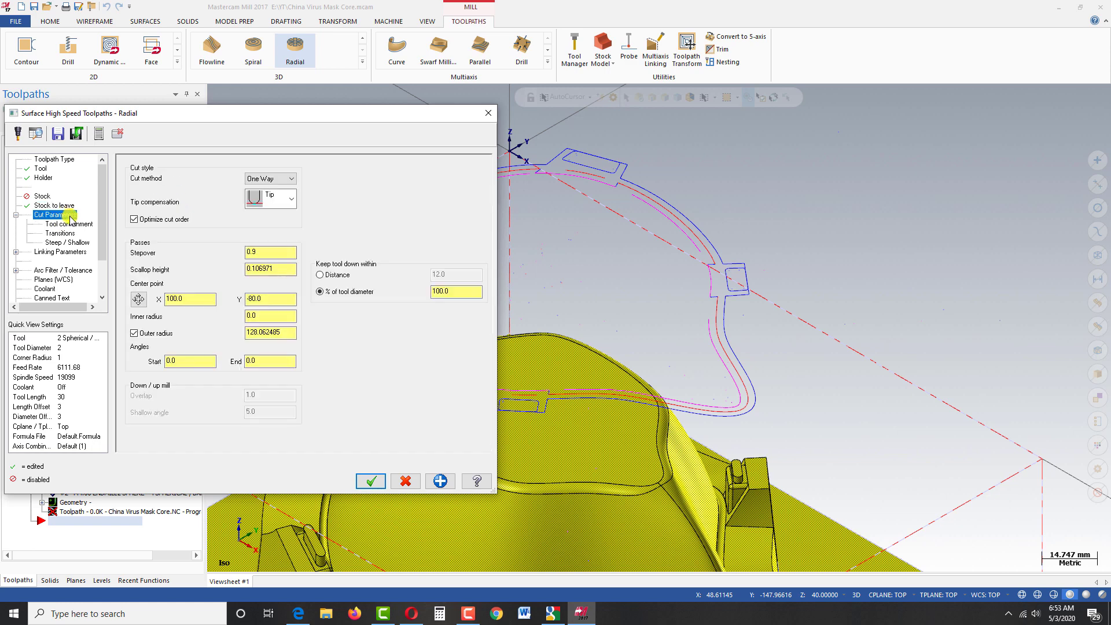
pyautogui.click(291, 183)
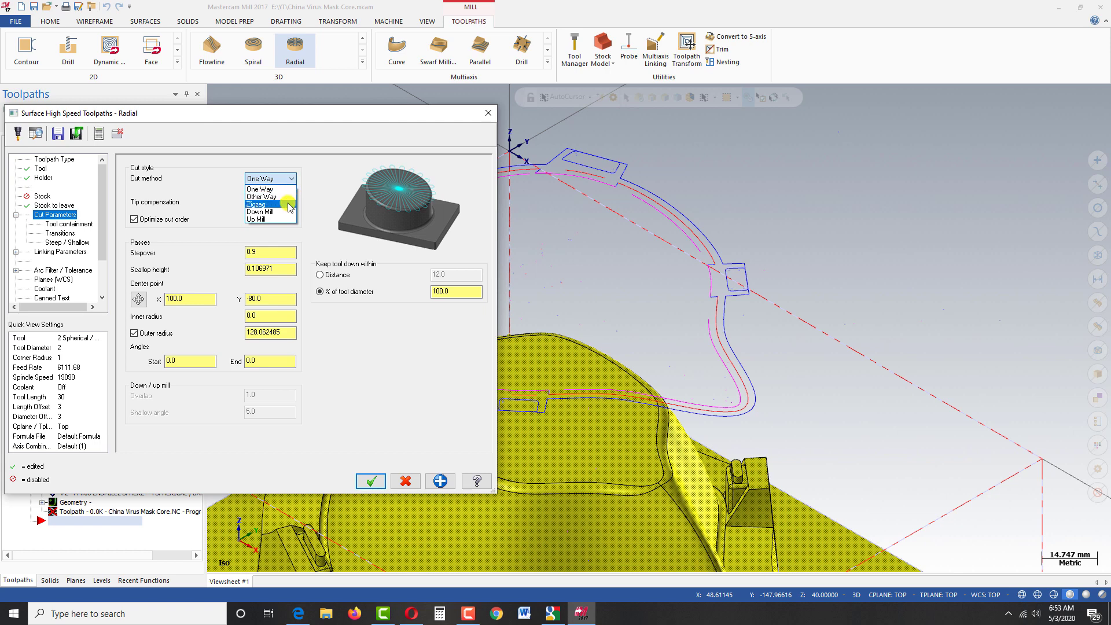
pyautogui.click(289, 205)
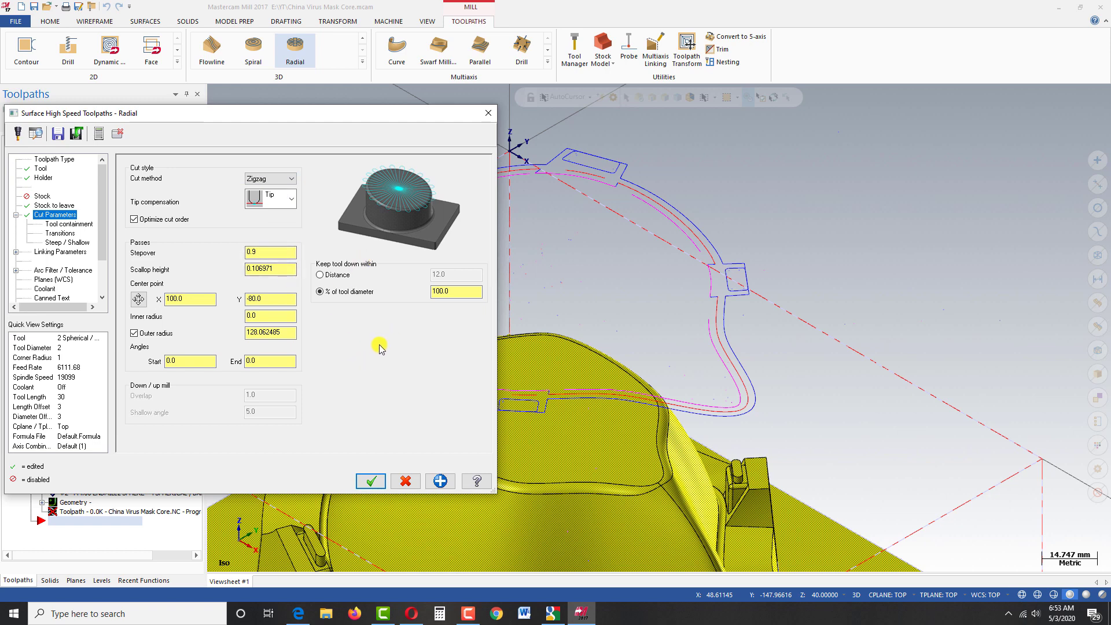
pyautogui.doubleClick(266, 251)
pyautogui.press('Return')
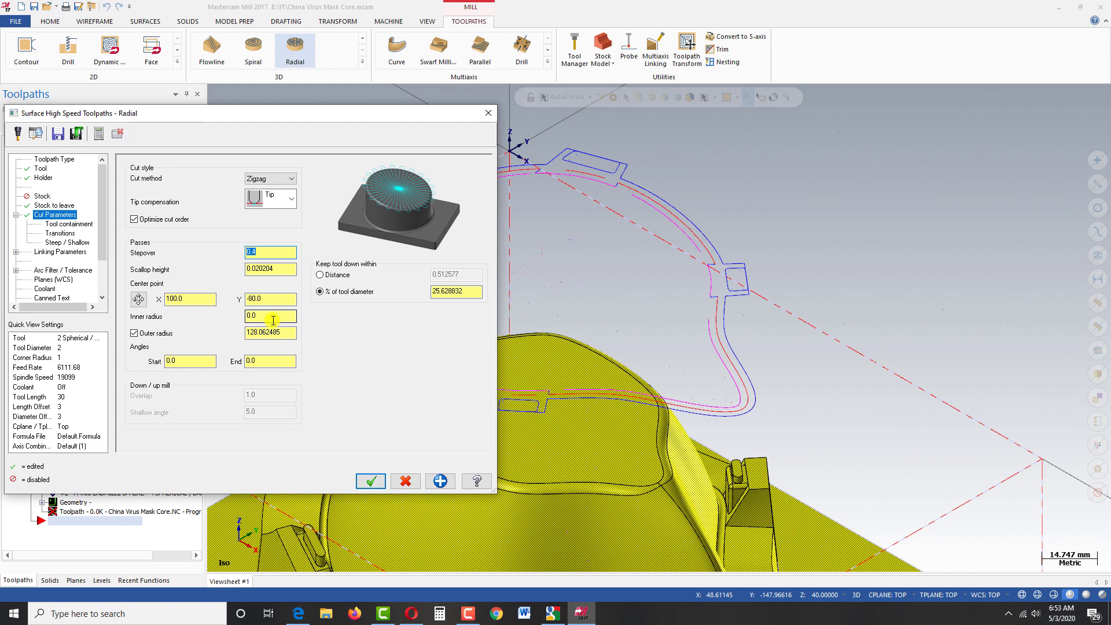
# Step: Set the clearance plane to 22, vertical arc entry and exit to 1, and fitting to Machine Entire Pass, and generate the radial toolpath
pyautogui.click(77, 225)
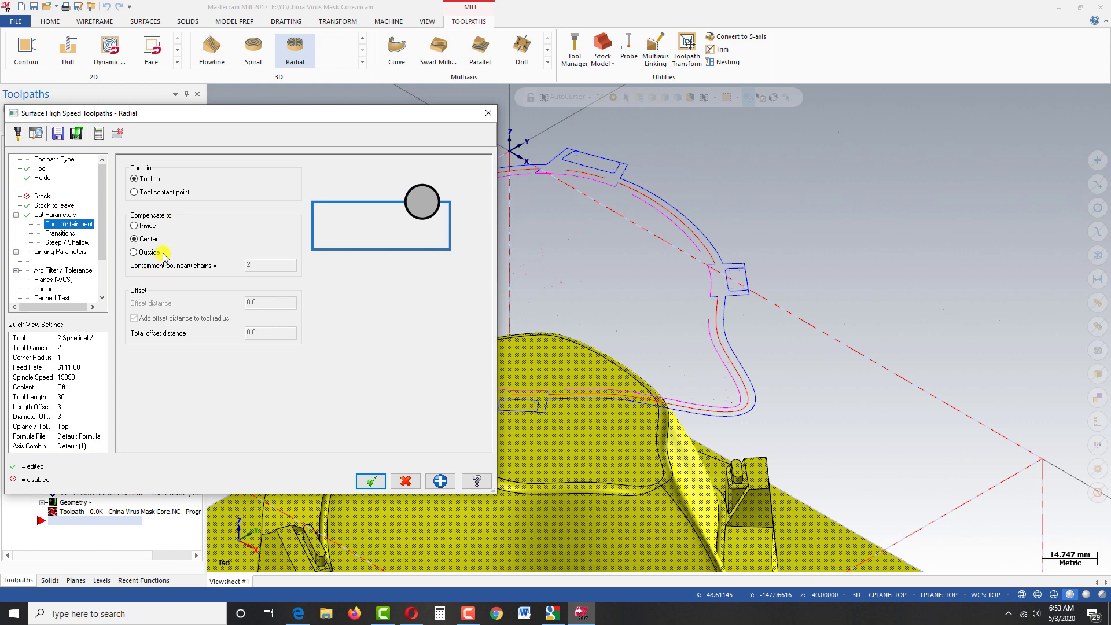
pyautogui.click(65, 233)
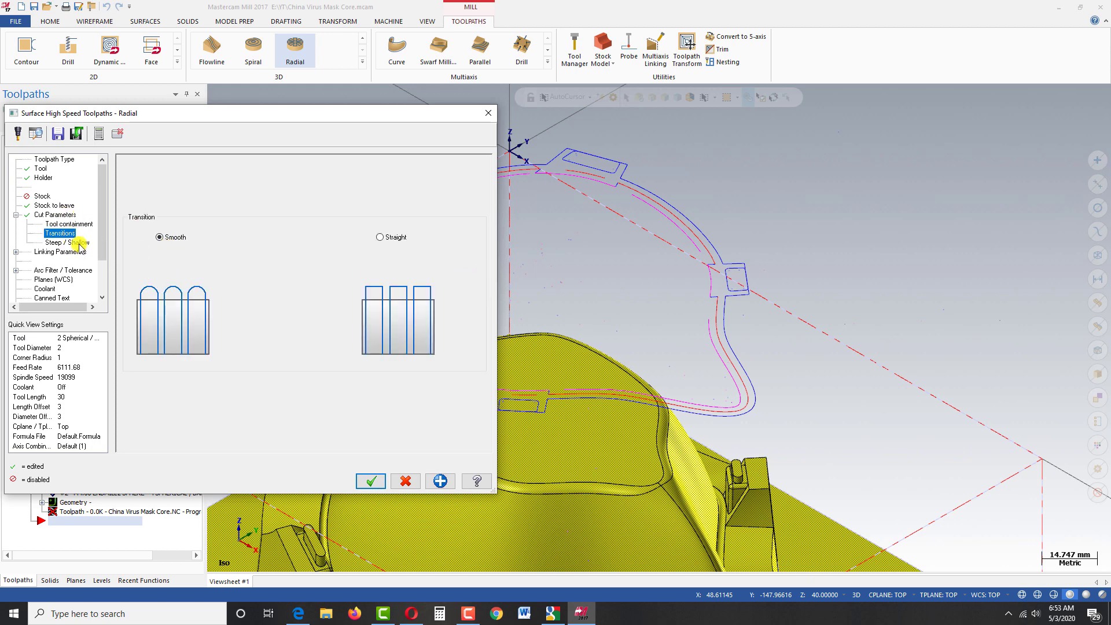
pyautogui.click(69, 242)
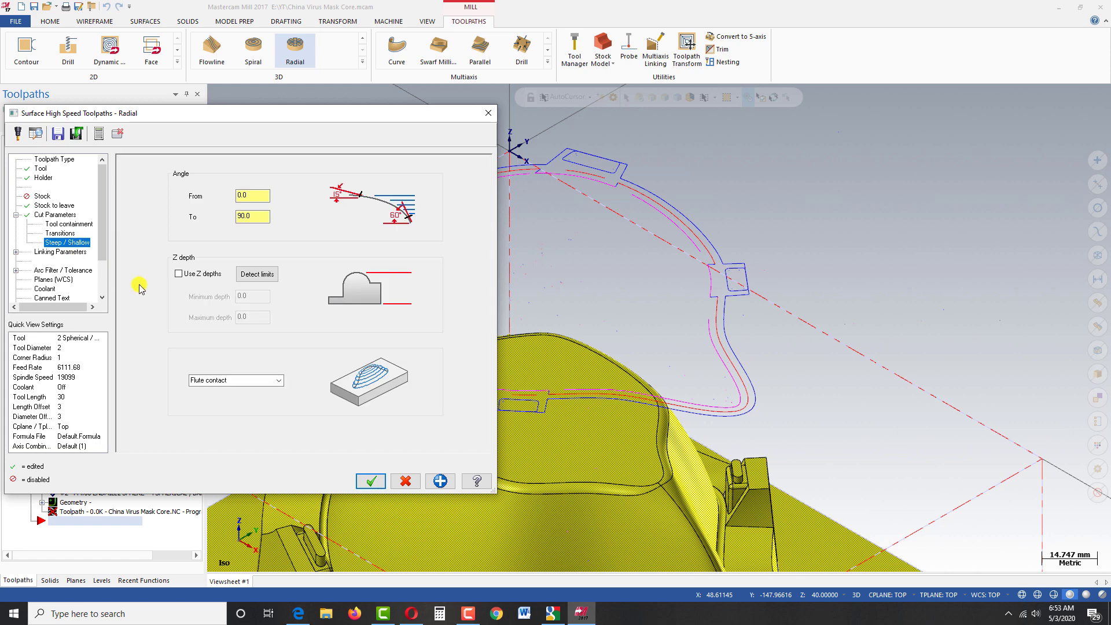
pyautogui.click(79, 253)
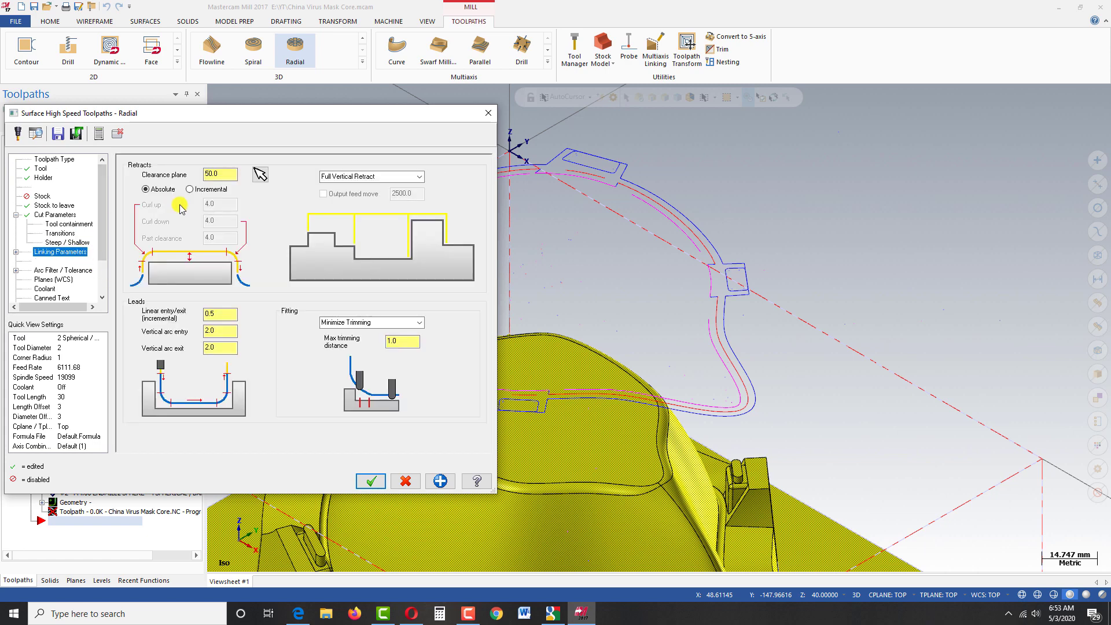
pyautogui.moveTo(221, 176); pyautogui.dragTo(179, 174)
pyautogui.click(419, 327)
pyautogui.click(382, 335)
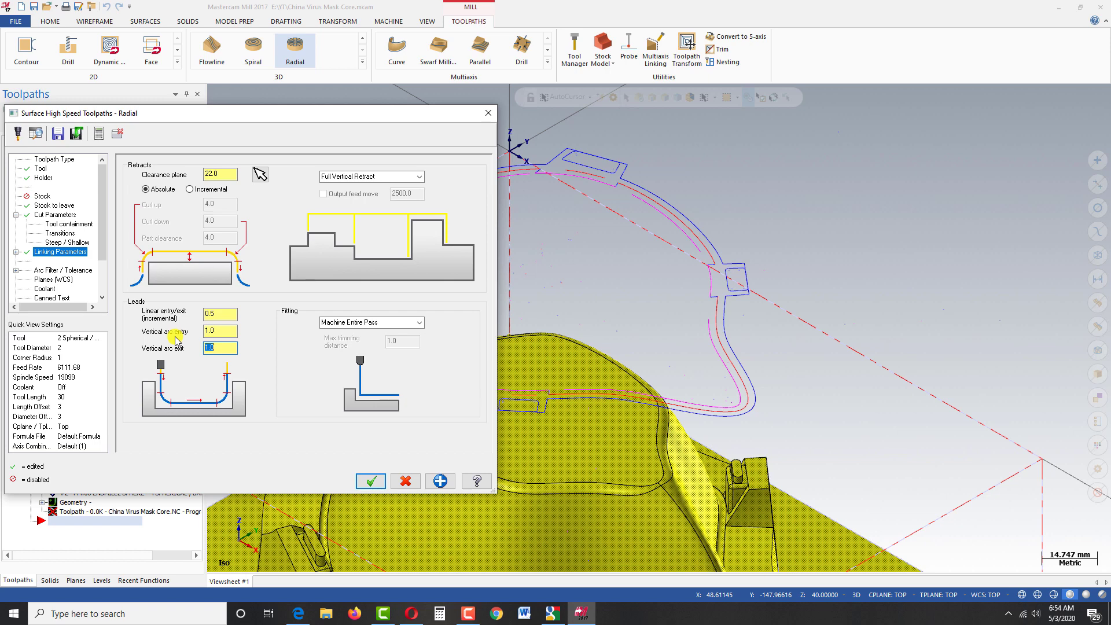
pyautogui.click(369, 482)
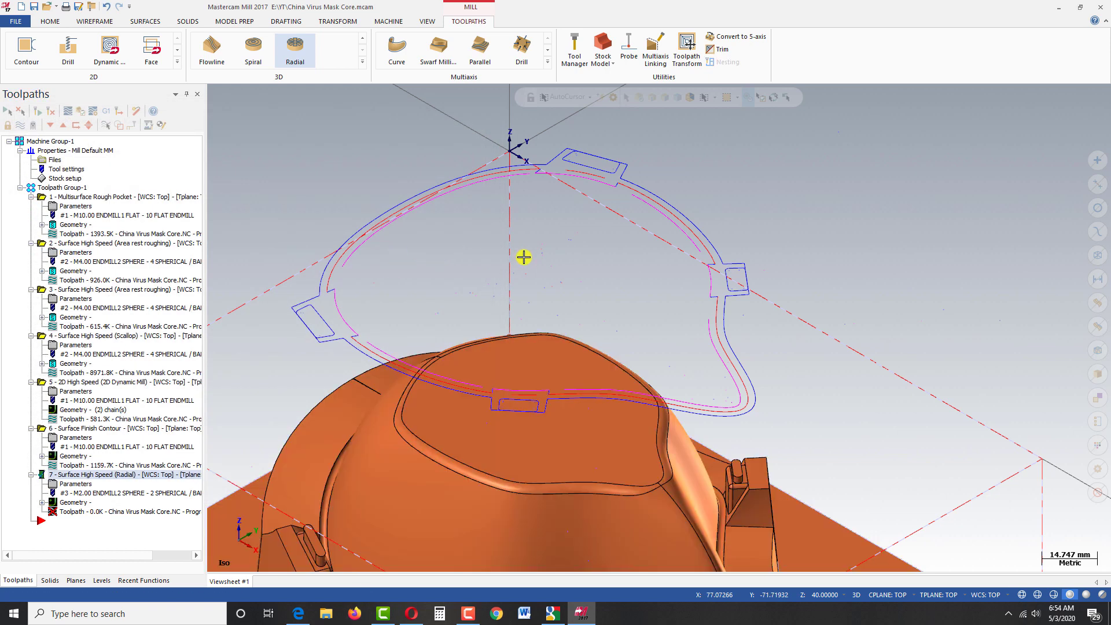
# Step: Start the backplot of the radial toolpath at a slightly reduced playback speed
pyautogui.scroll(-4, 541, 304)
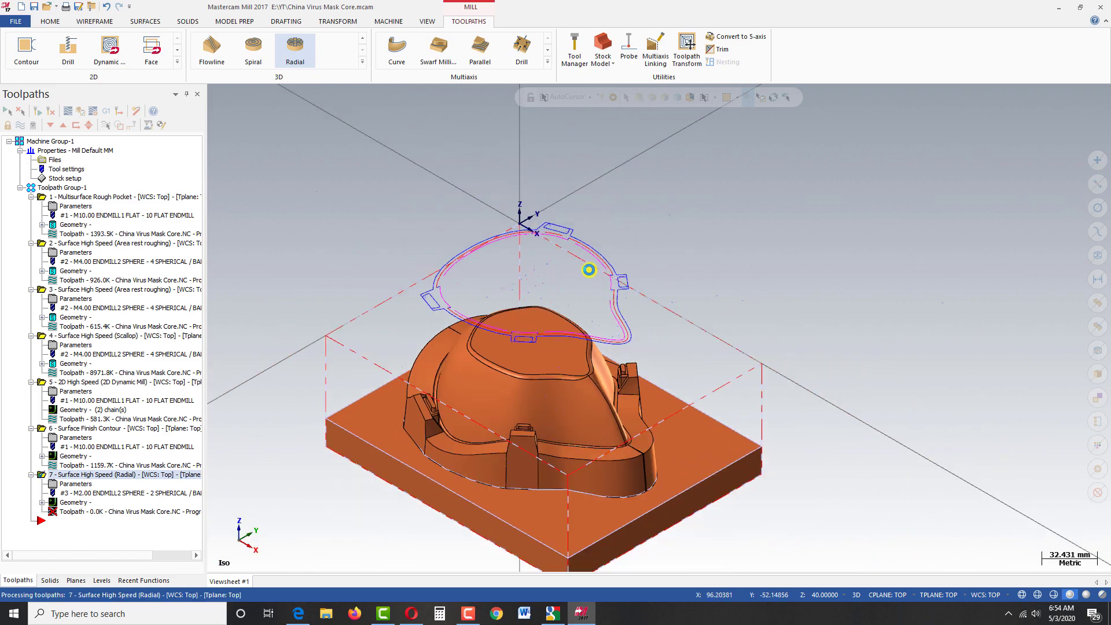
pyautogui.scroll(-1, 557, 275)
pyautogui.scroll(3, 603, 457)
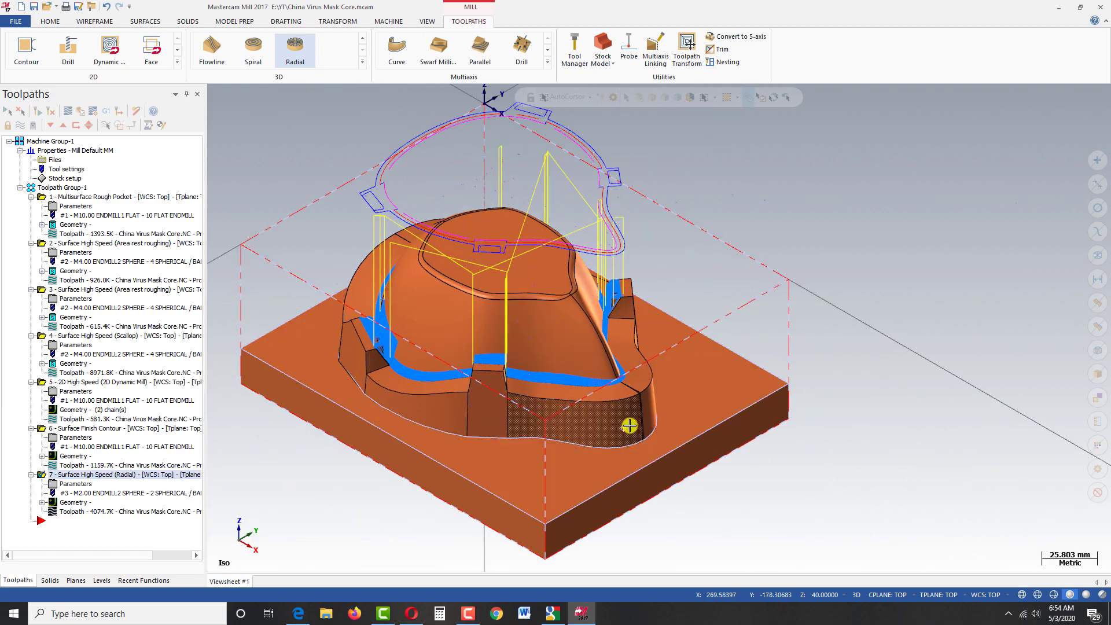
pyautogui.moveTo(623, 428); pyautogui.dragTo(533, 203, button='middle')
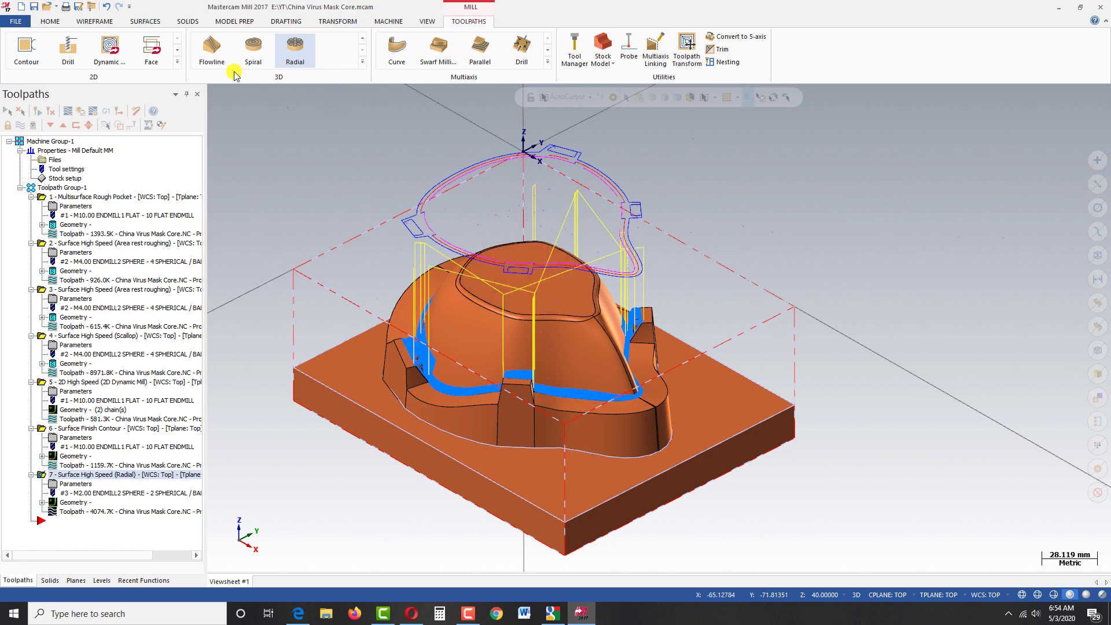
pyautogui.click(67, 114)
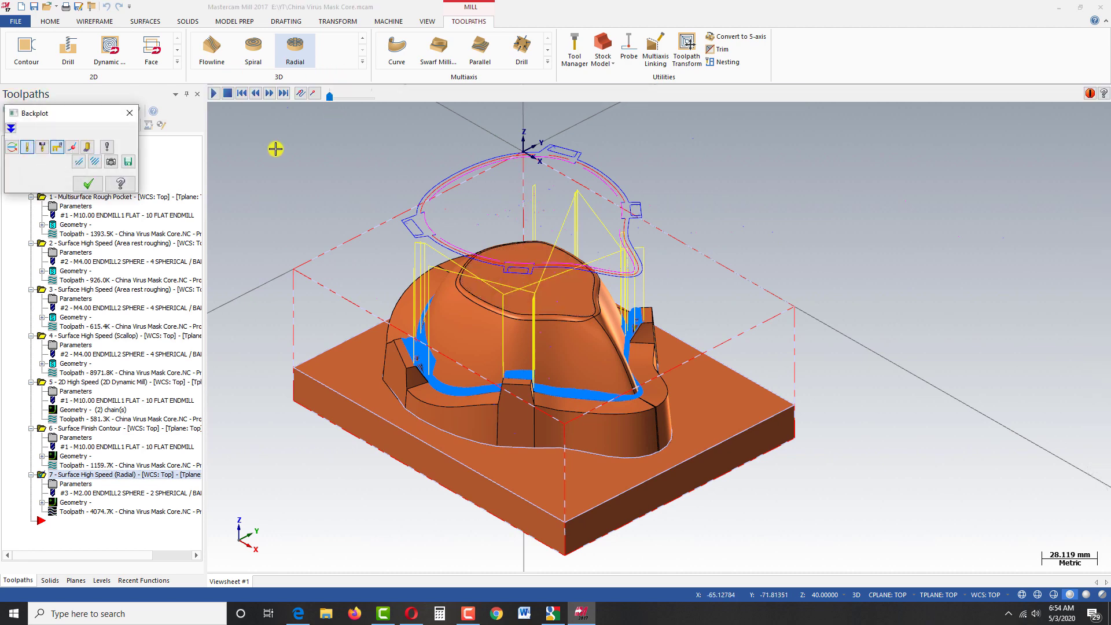
pyautogui.scroll(2, 403, 333)
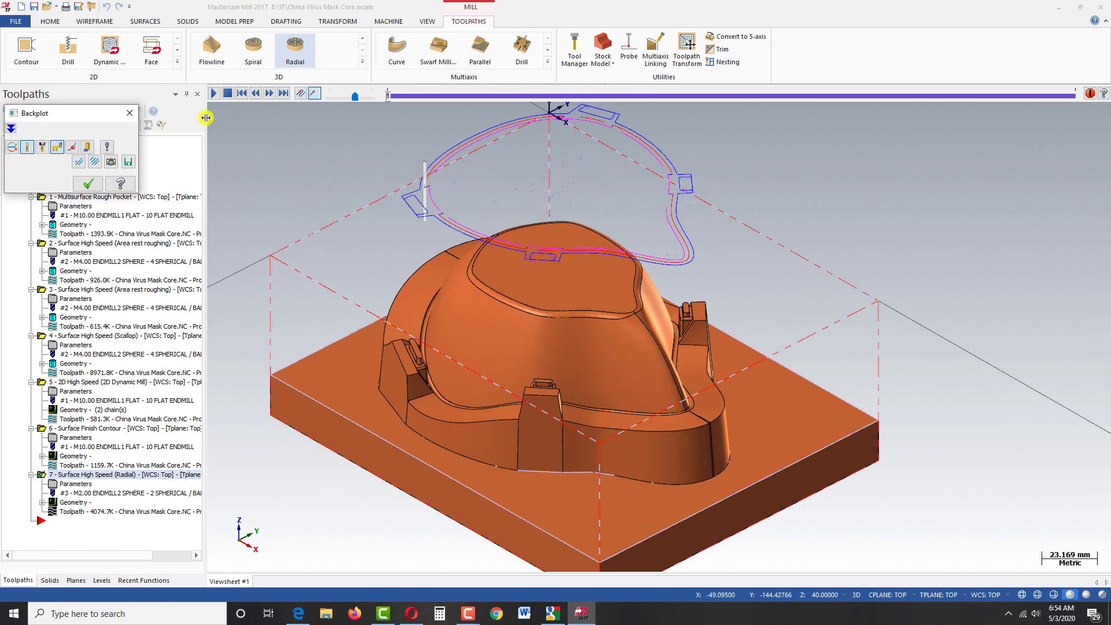
pyautogui.click(355, 100)
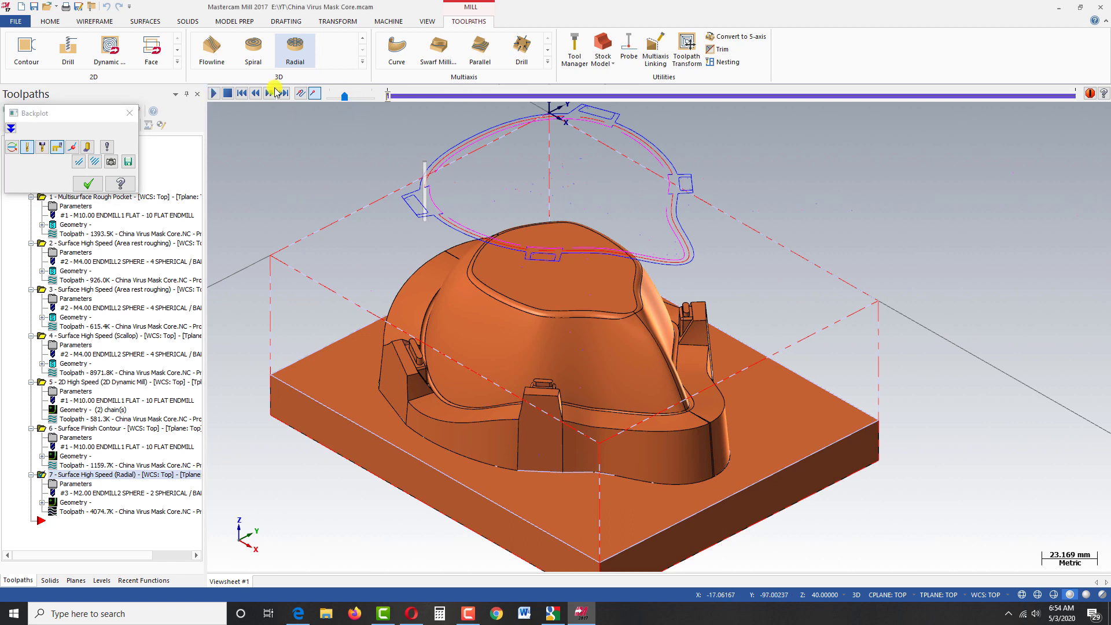
pyautogui.click(214, 95)
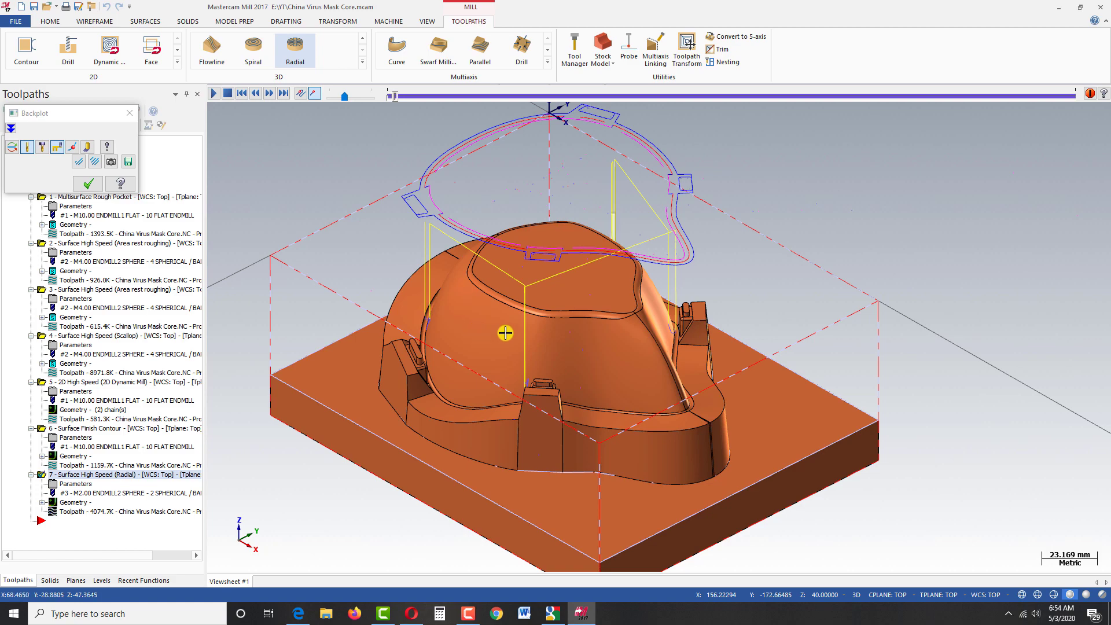
# Step: Examine the backplotted tool motion over the first clip block and along the adjoining rim of the mask core
pyautogui.moveTo(505, 333); pyautogui.dragTo(724, 603, button='middle')
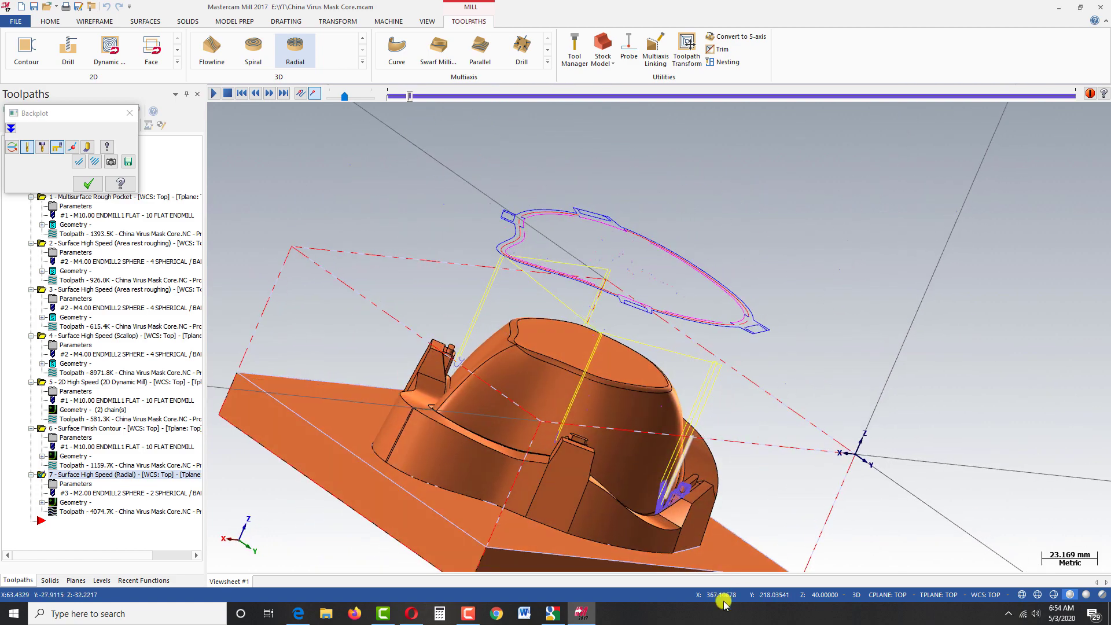
pyautogui.scroll(-4, 675, 471)
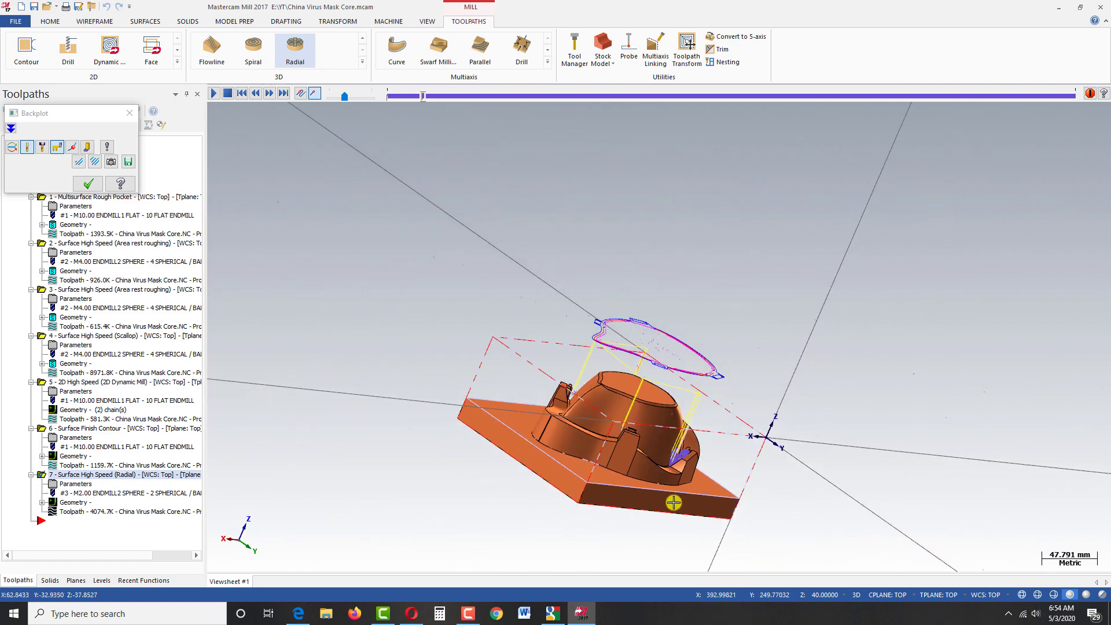
pyautogui.scroll(6, 673, 503)
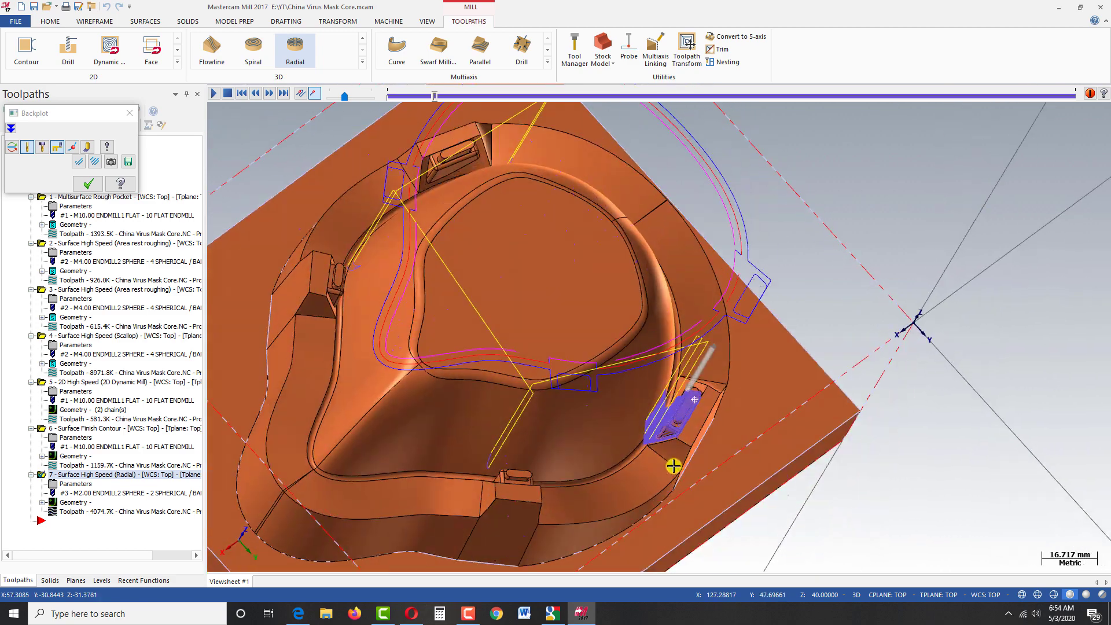
pyautogui.moveTo(673, 466); pyautogui.dragTo(652, 470, button='middle')
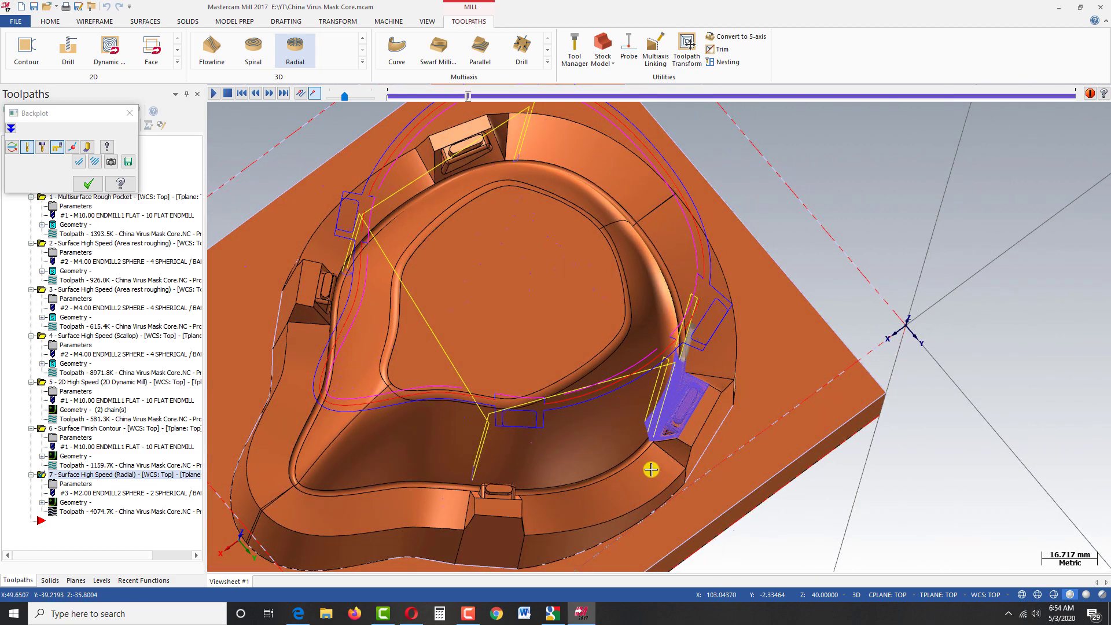
pyautogui.moveTo(801, 346); pyautogui.dragTo(473, 301, button='middle')
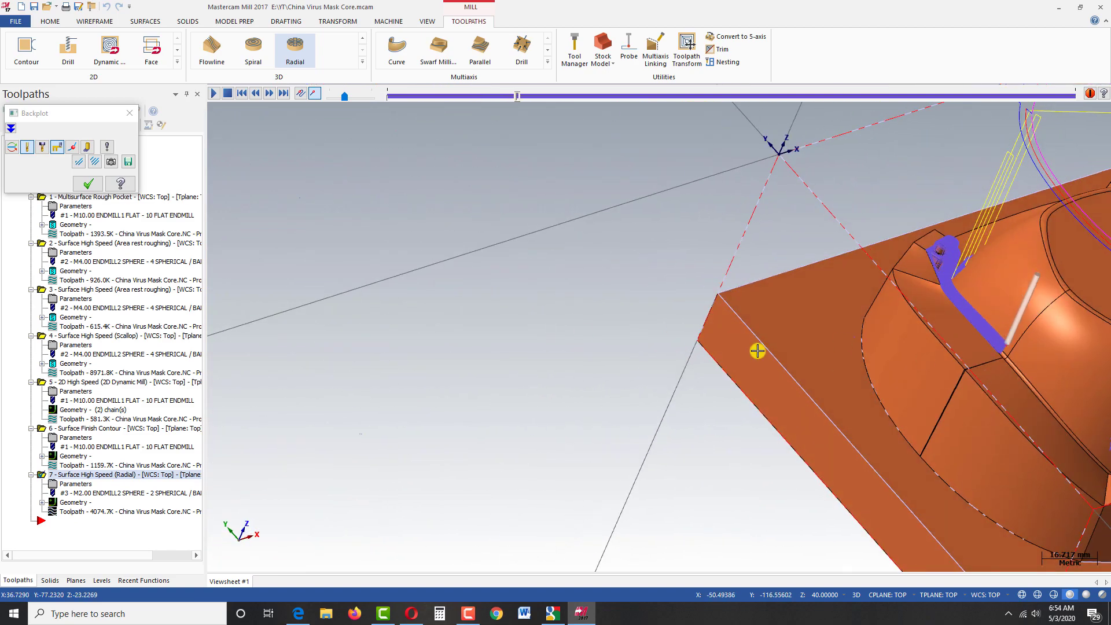
pyautogui.scroll(-3, 757, 350)
pyautogui.scroll(3, 1067, 472)
pyautogui.scroll(3, 1049, 439)
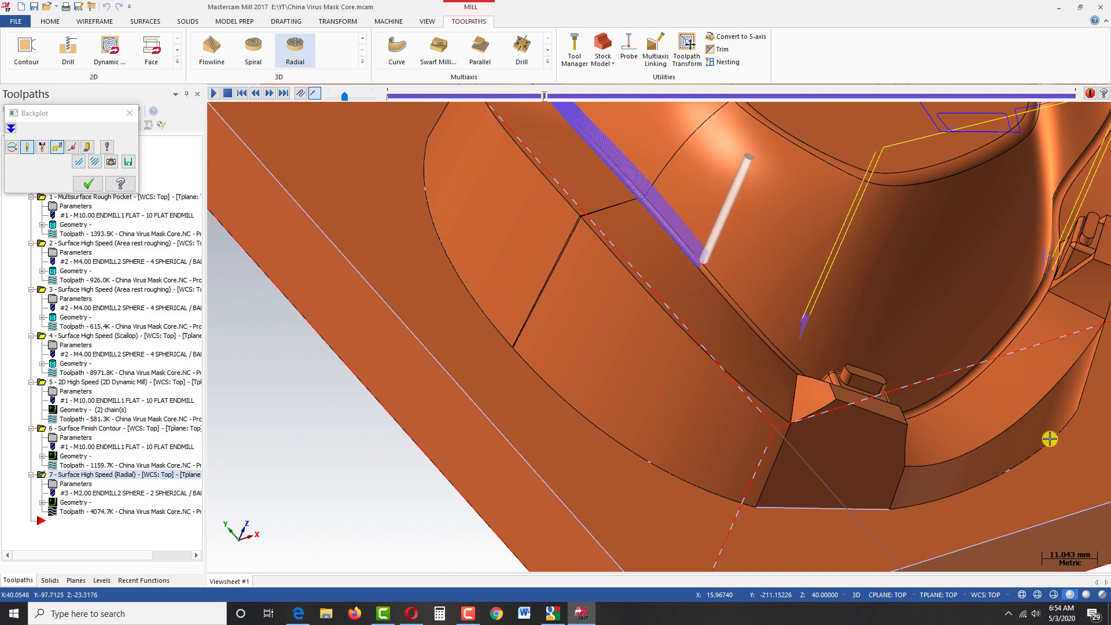
# Step: Follow the backplot into the second clip block and check the tool motion around its raised slot and adjacent wall
pyautogui.scroll(-2, 906, 396)
pyautogui.scroll(3, 1036, 488)
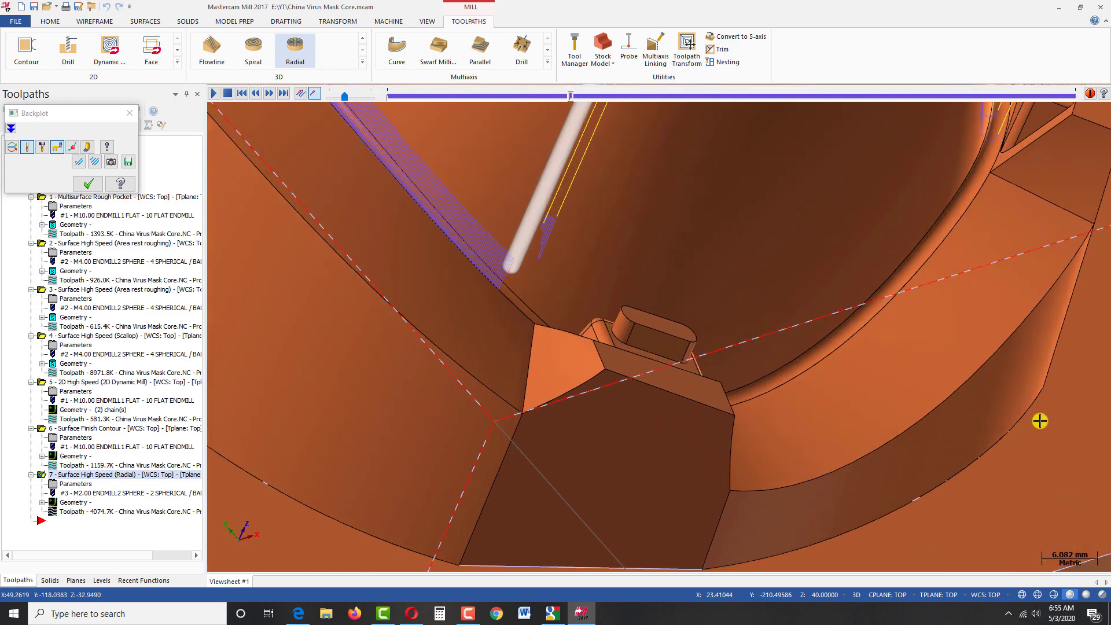
pyautogui.scroll(2, 876, 371)
pyautogui.moveTo(876, 372); pyautogui.dragTo(785, 384, button='middle')
pyautogui.scroll(-2, 783, 377)
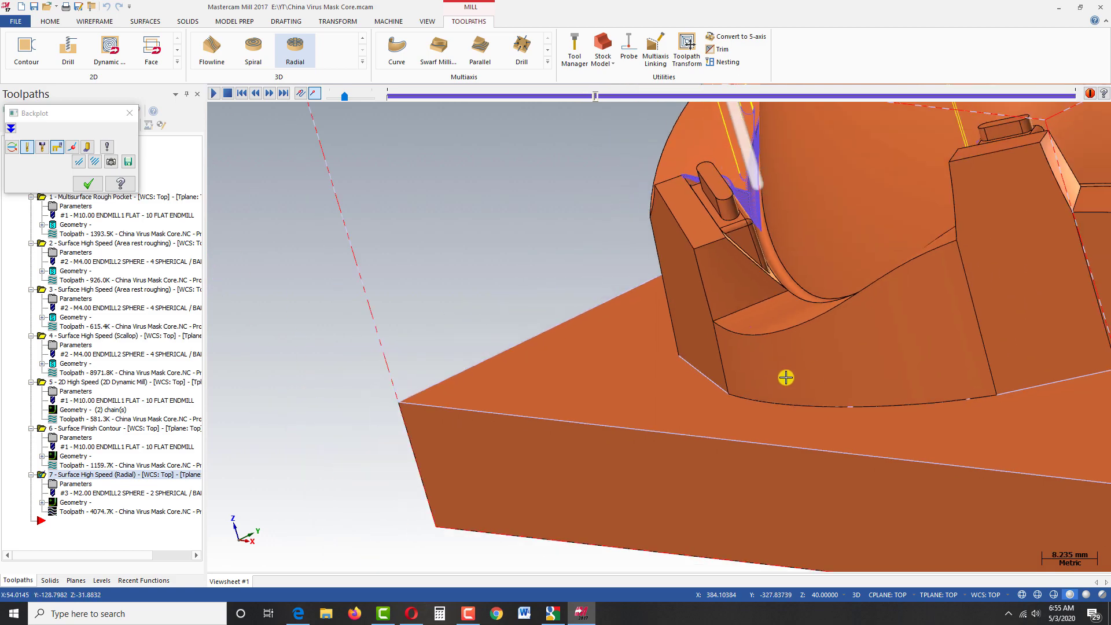
pyautogui.scroll(1, 865, 323)
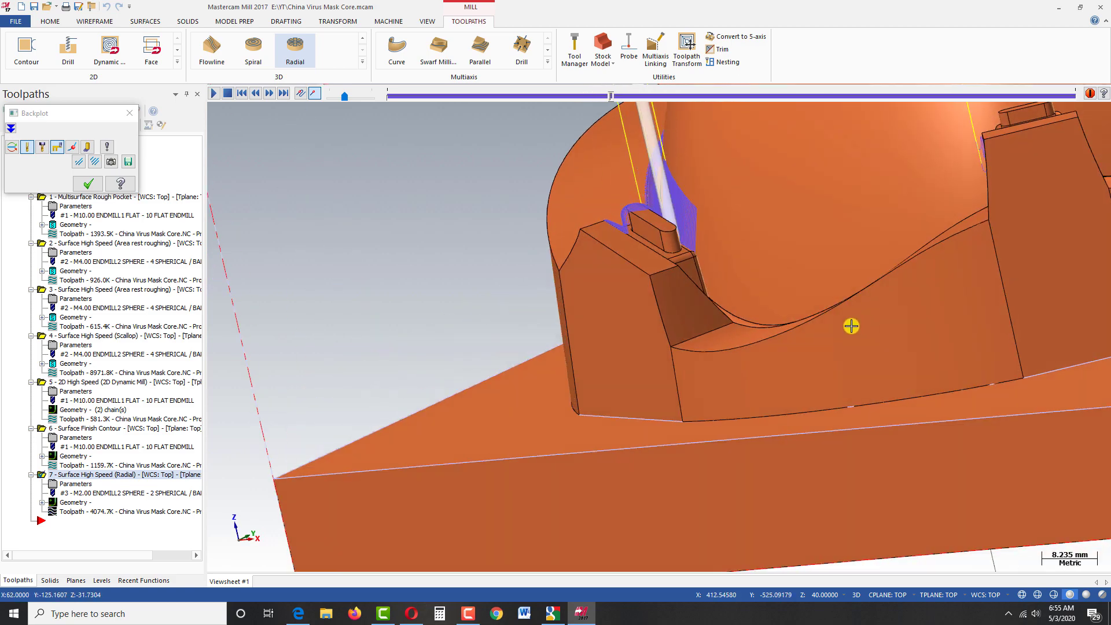
pyautogui.scroll(-3, 787, 336)
pyautogui.moveTo(795, 341); pyautogui.dragTo(814, 371, button='middle')
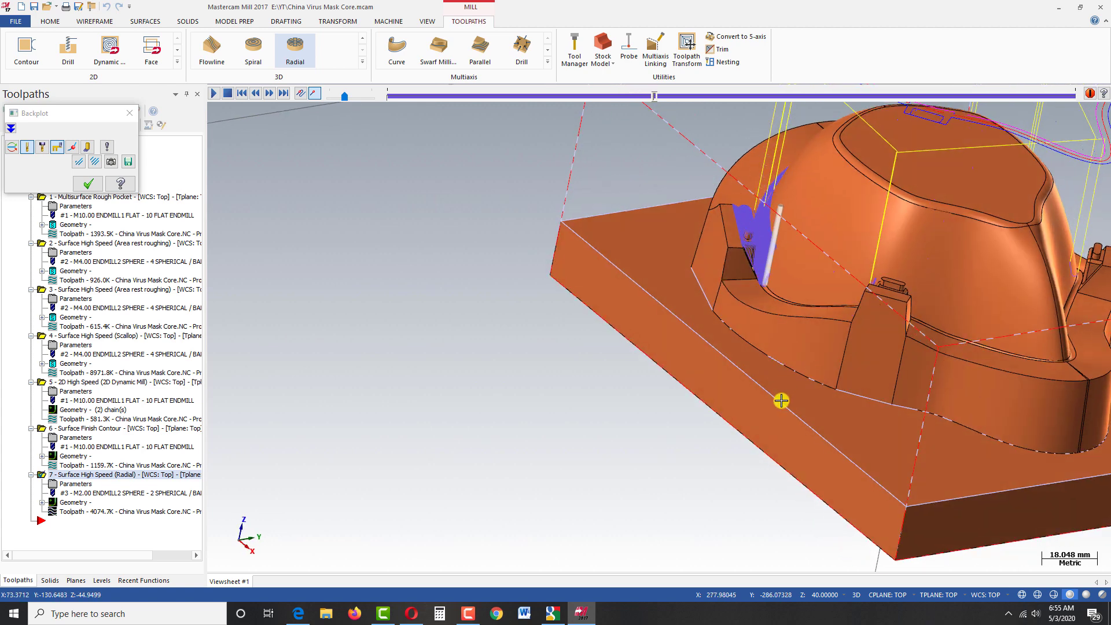
pyautogui.scroll(-1, 575, 402)
pyautogui.scroll(-1, 1093, 441)
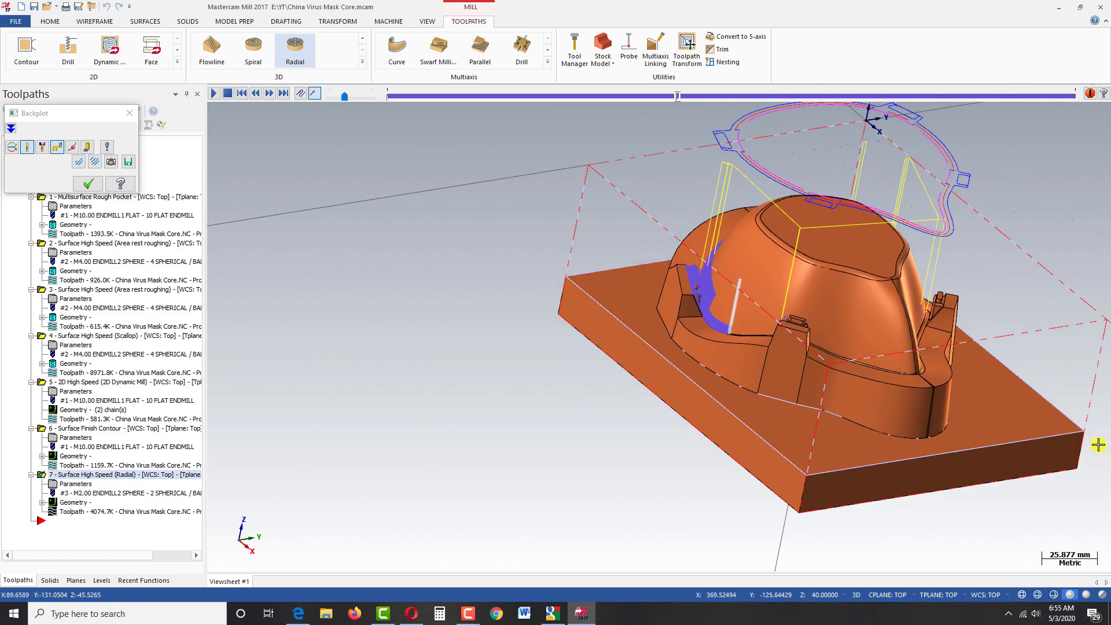
pyautogui.moveTo(1063, 397); pyautogui.dragTo(764, 446, button='middle')
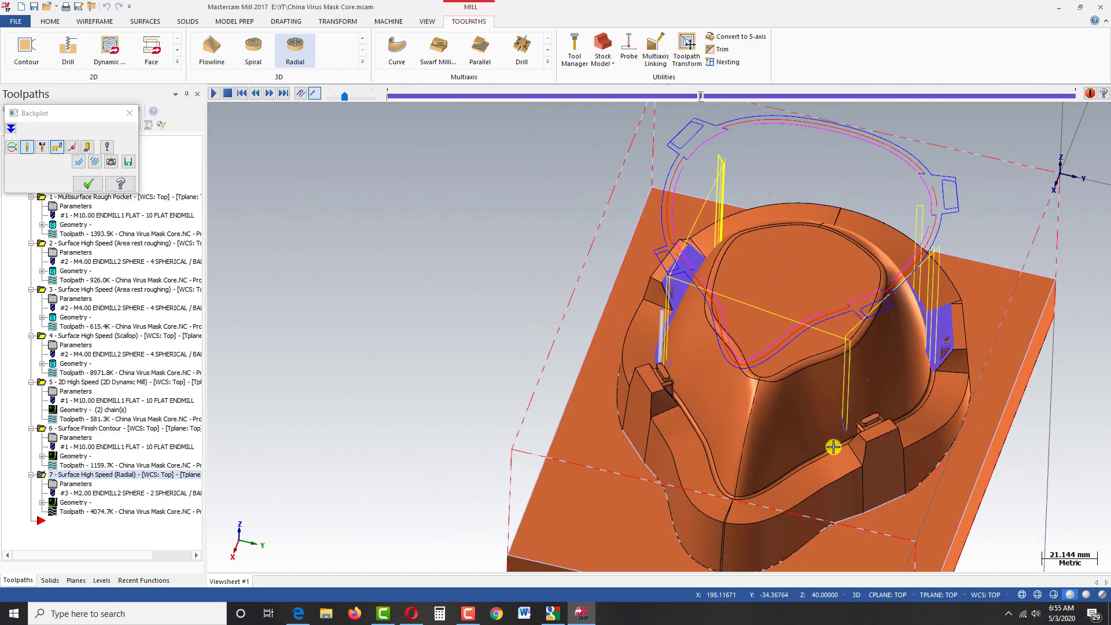
# Step: Check the backplotted passes over the clip block beside the nose, around the pointed nose rim, and over the last clip block
pyautogui.scroll(5, 747, 469)
pyautogui.scroll(4, 739, 489)
pyautogui.scroll(-2, 647, 452)
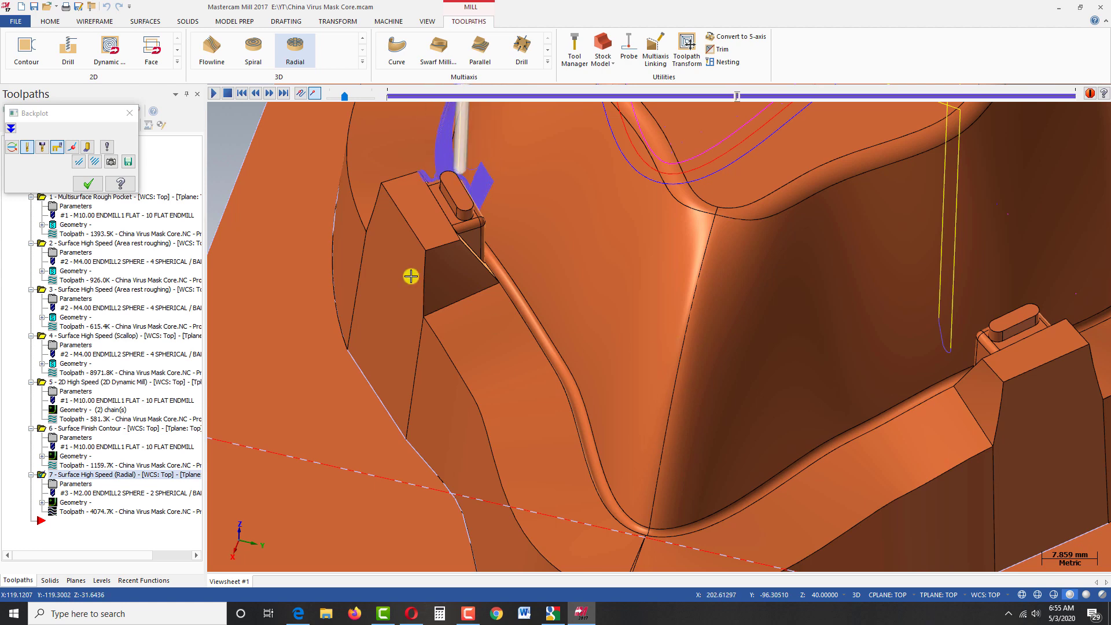
pyautogui.scroll(-1, 424, 277)
pyautogui.scroll(1, 425, 276)
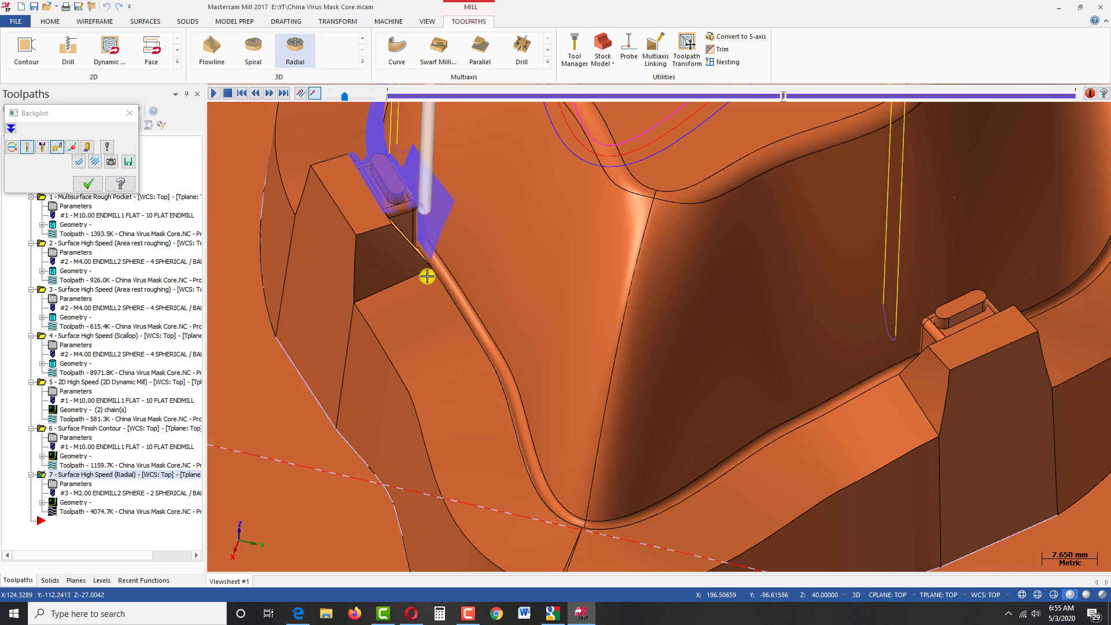
pyautogui.scroll(-3, 373, 205)
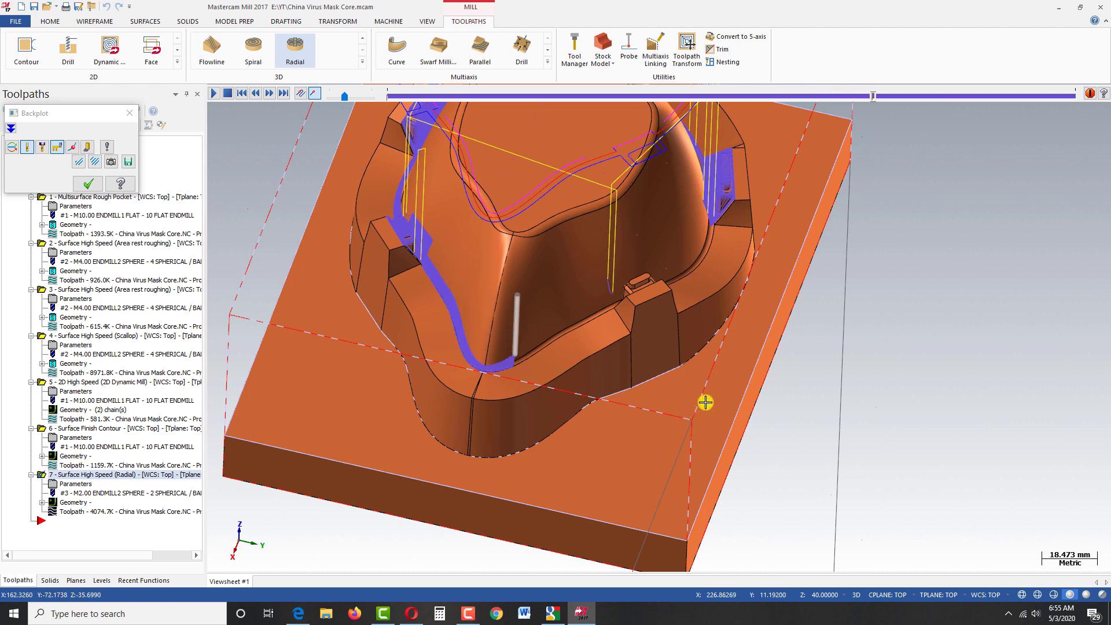
pyautogui.scroll(-2, 539, 401)
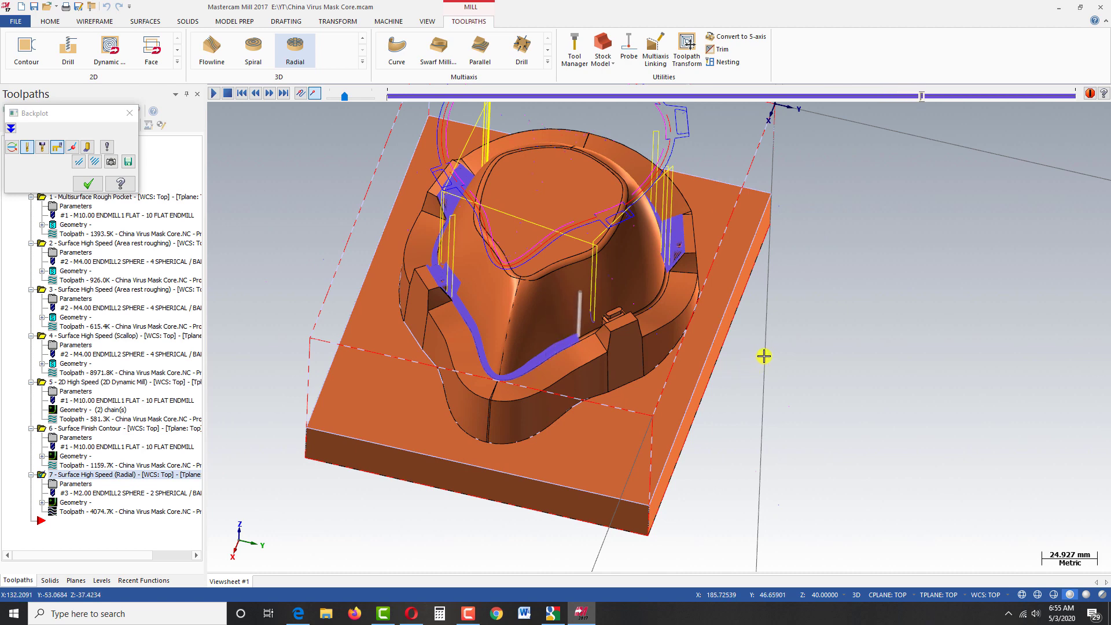
pyautogui.scroll(1, 743, 322)
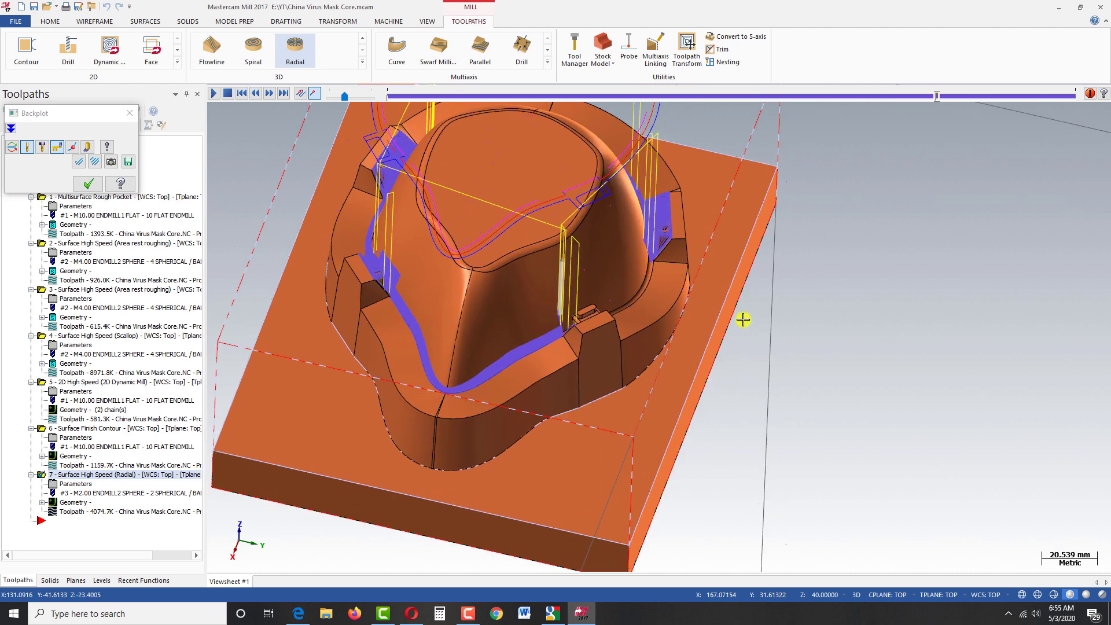
pyautogui.scroll(2, 670, 365)
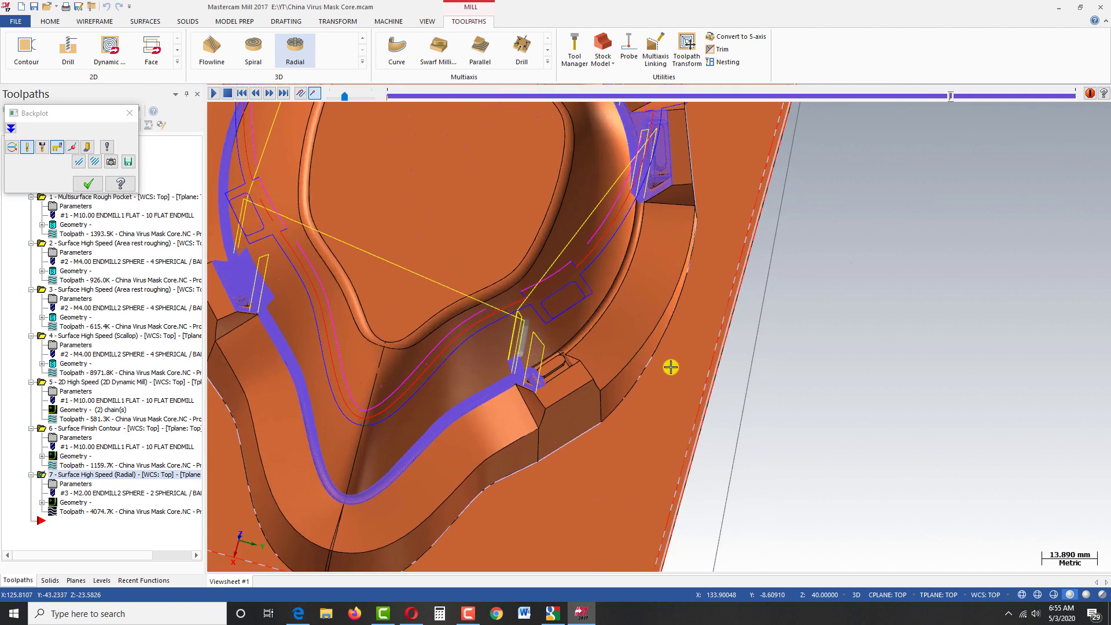
pyautogui.scroll(2, 670, 367)
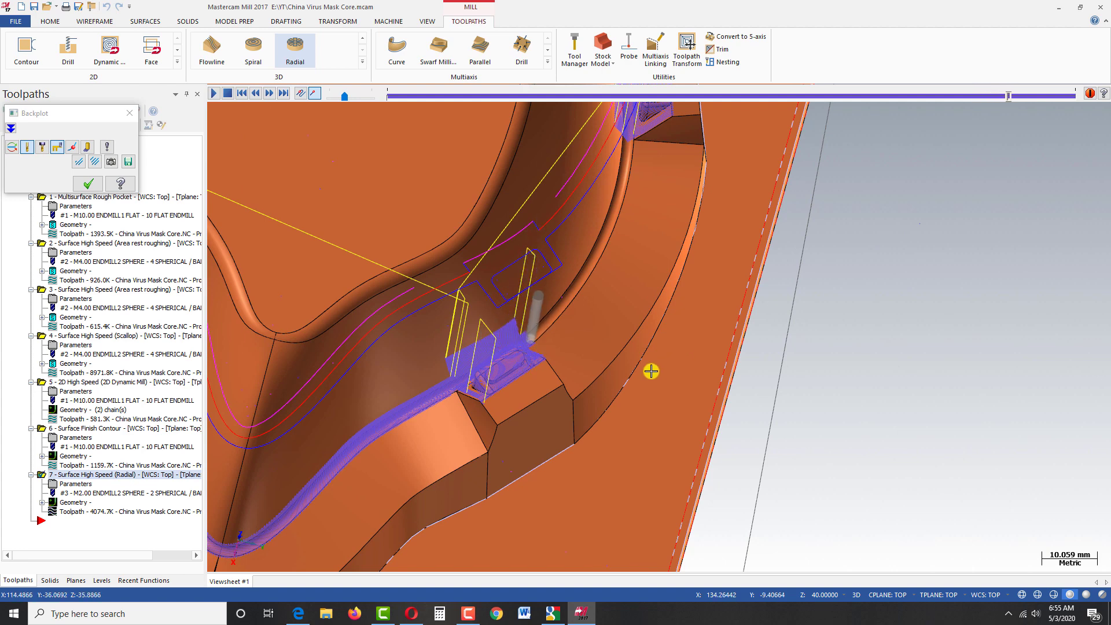
pyautogui.scroll(3, 651, 369)
pyautogui.scroll(-3, 660, 362)
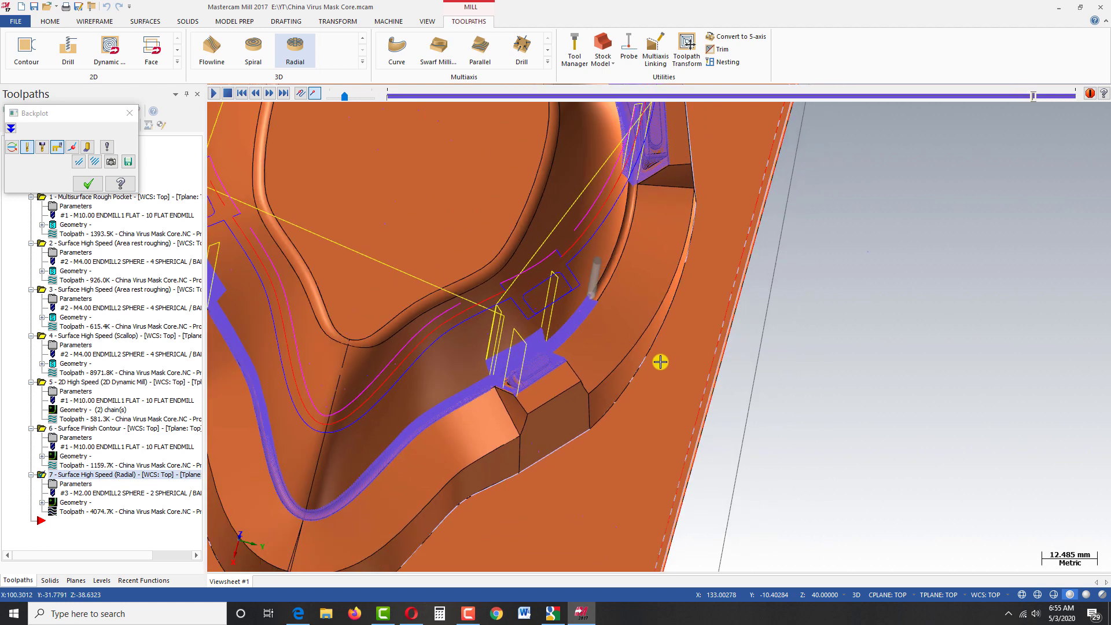
pyautogui.scroll(2, 717, 247)
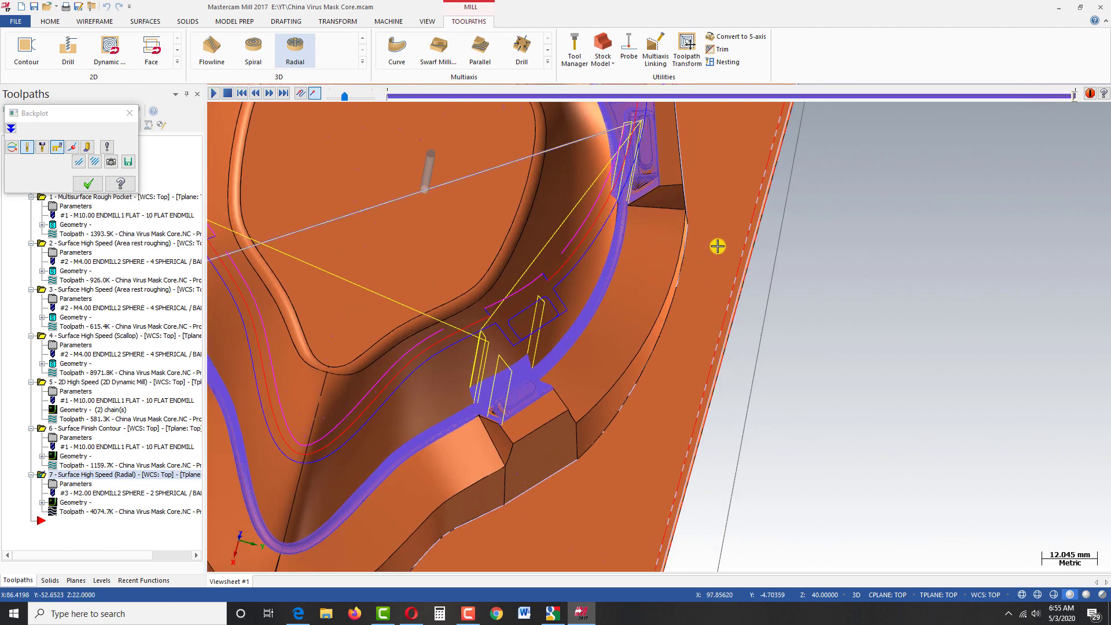
# Step: Inspect the completed radial backplot in the Top view, comparing its coverage of the rim and clip blocks with the containment contours
pyautogui.scroll(-8, 690, 268)
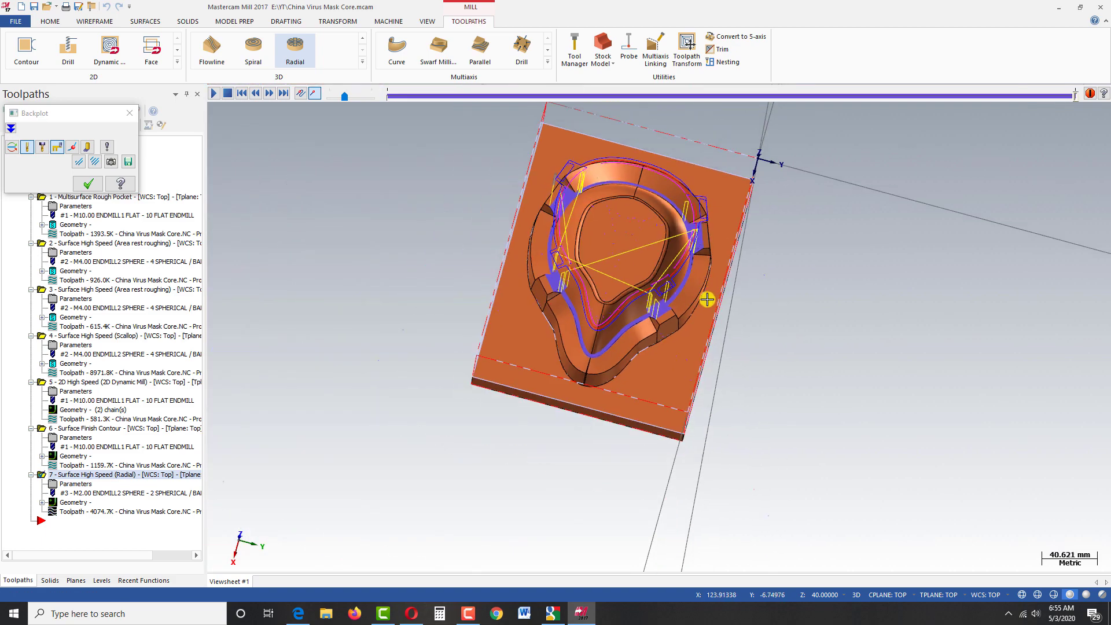
pyautogui.moveTo(709, 293)
pyautogui.mouseDown(button='middle')
pyautogui.moveTo(818, 242)
pyautogui.moveTo(776, 300)
pyautogui.moveTo(811, 243)
pyautogui.moveTo(786, 260)
pyautogui.mouseUp(button='middle')
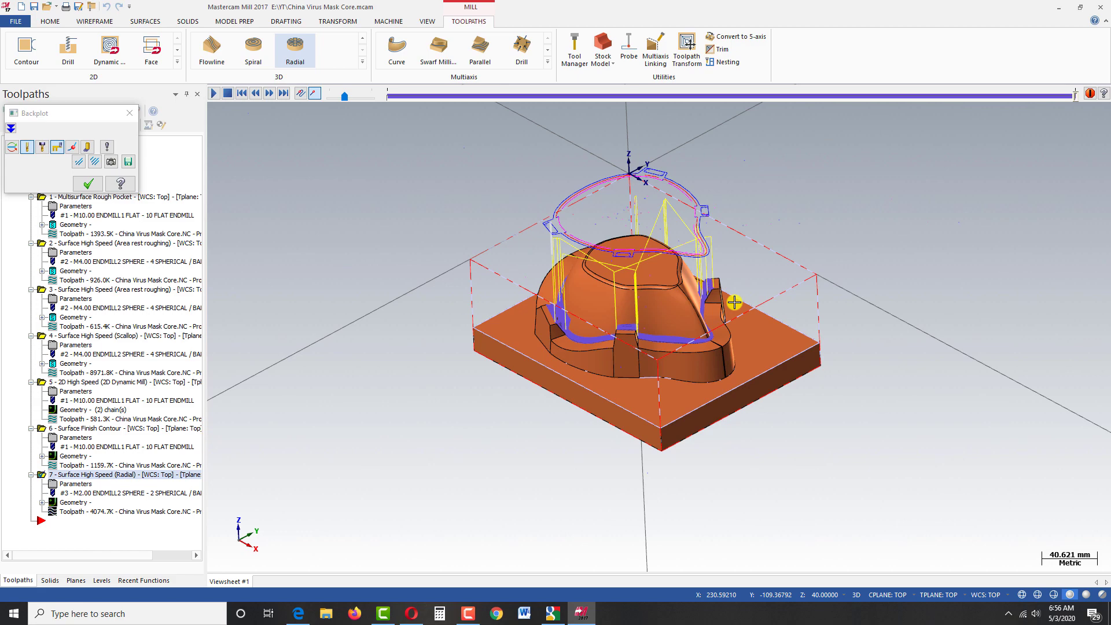
pyautogui.hotkey('alt', '1')
pyautogui.scroll(9, 734, 301)
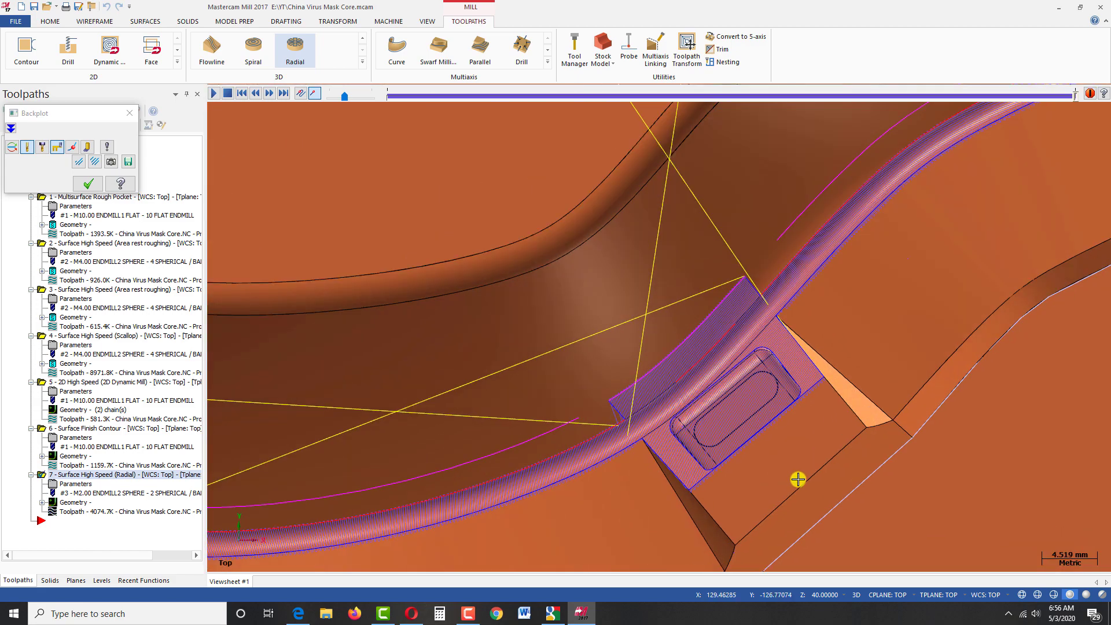
pyautogui.scroll(-3, 977, 375)
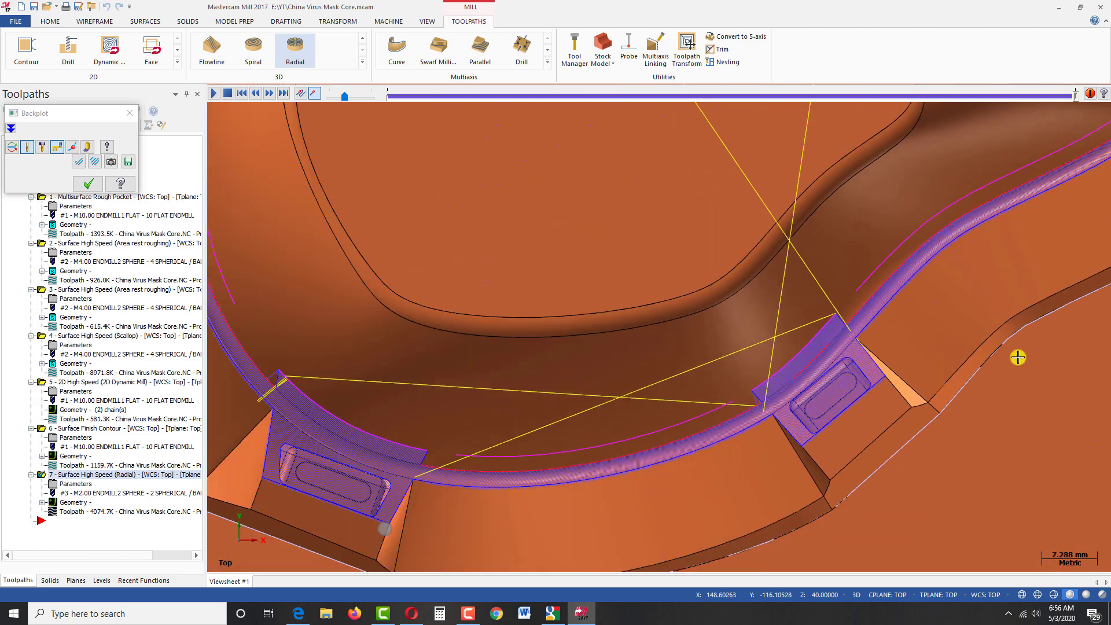
pyautogui.scroll(-5, 572, 442)
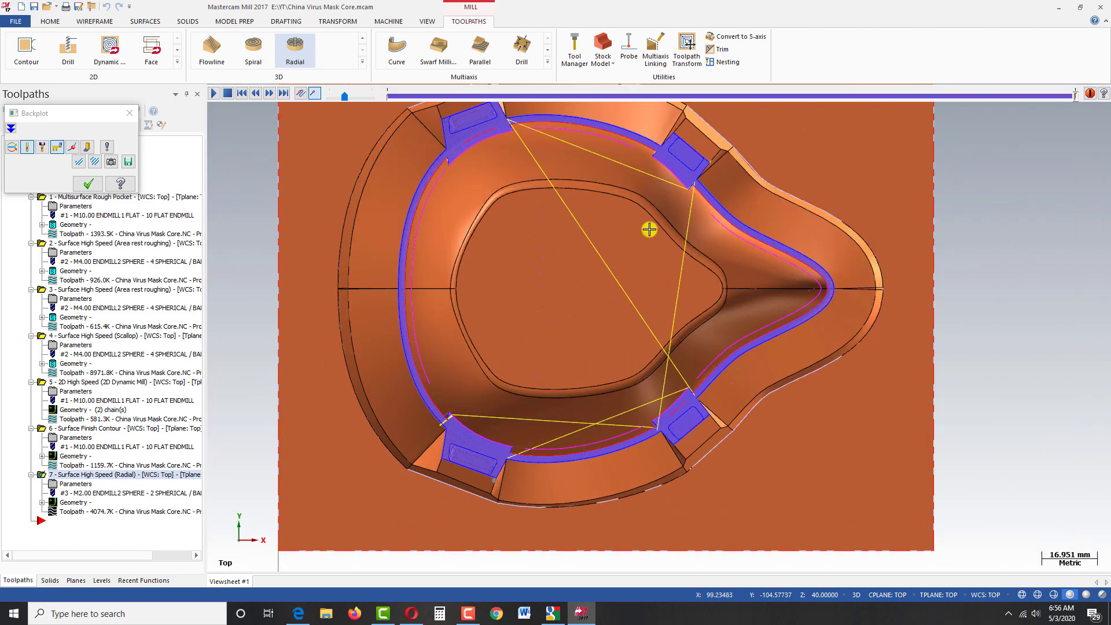
pyautogui.scroll(1, 528, 83)
pyautogui.scroll(3, 557, 143)
pyautogui.scroll(-3, 523, 246)
pyautogui.scroll(7, 535, 160)
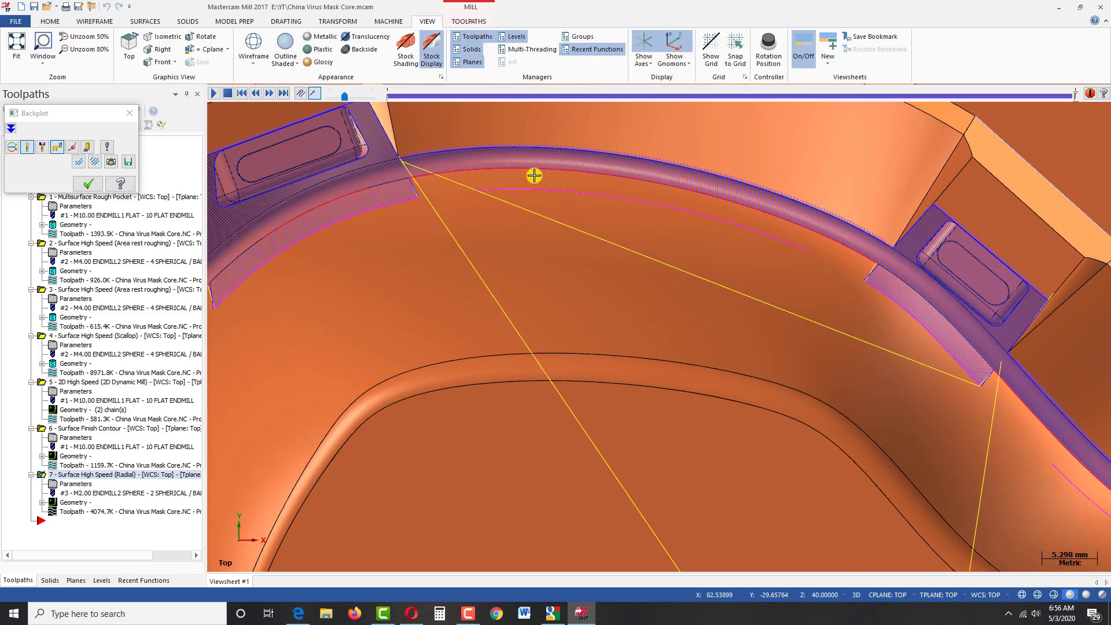
pyautogui.scroll(-2, 571, 166)
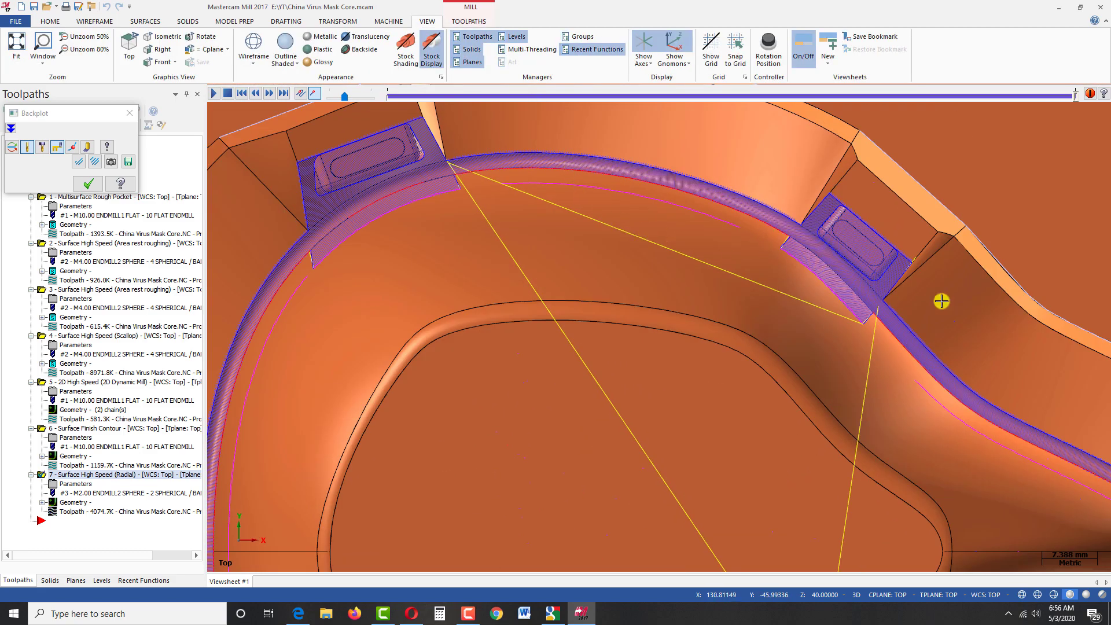
# Step: Inspect the completed radial backplot around the clip blocks and rim from angled views of the whole mask core, and close the backplot
pyautogui.scroll(2, 959, 276)
pyautogui.moveTo(937, 286); pyautogui.dragTo(940, 246, button='middle')
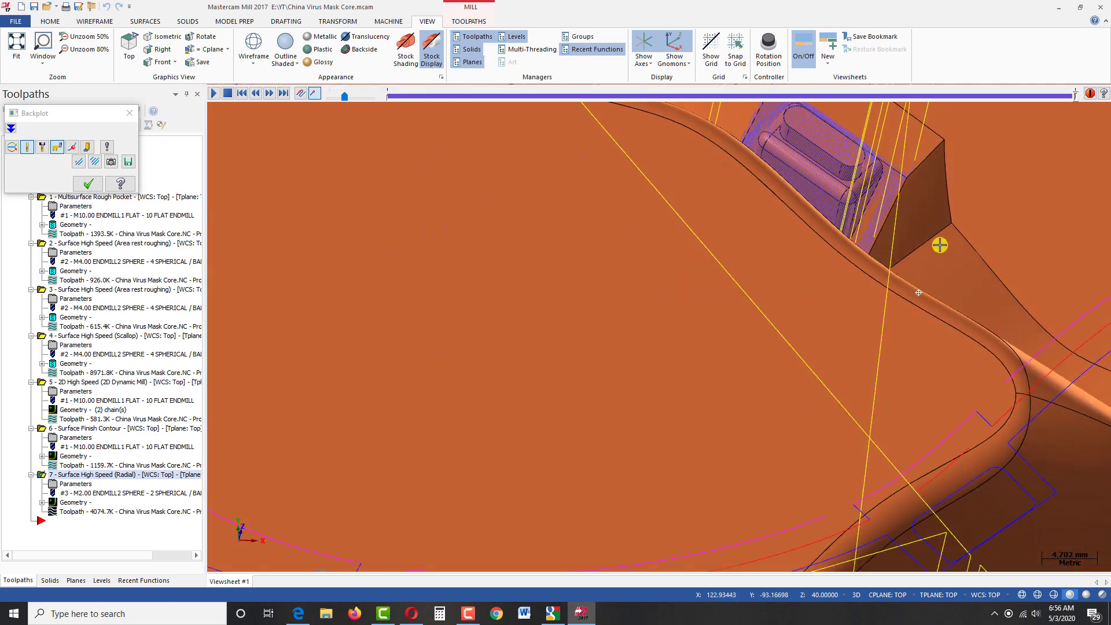
pyautogui.scroll(-4, 777, 322)
pyautogui.moveTo(786, 305); pyautogui.dragTo(645, 360, button='middle')
pyautogui.scroll(-3, 746, 310)
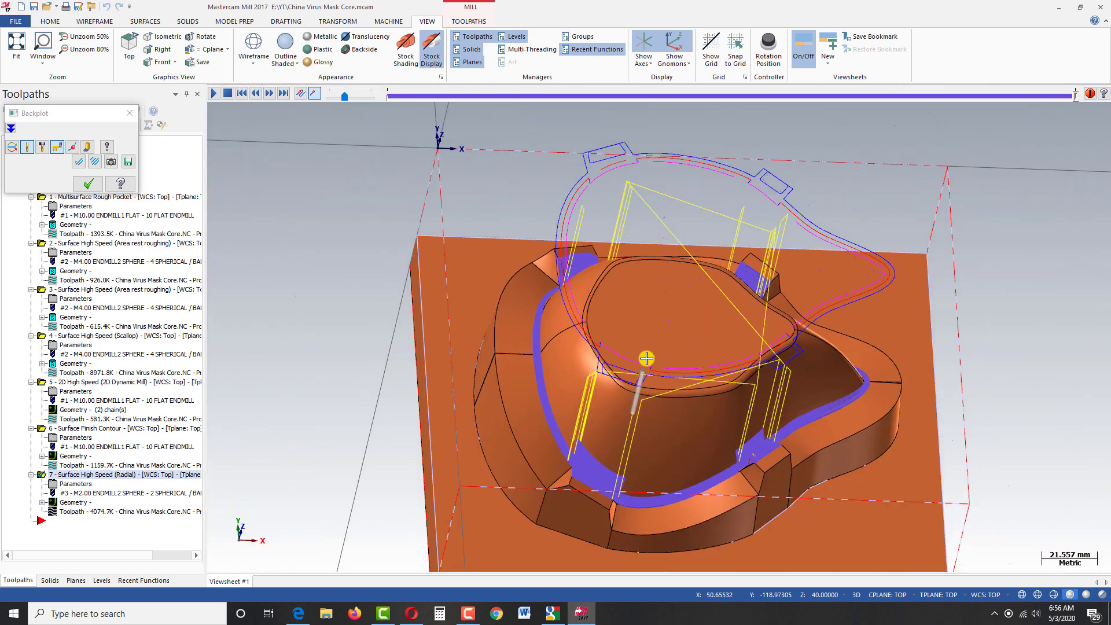
pyautogui.moveTo(764, 373); pyautogui.dragTo(679, 373, button='middle')
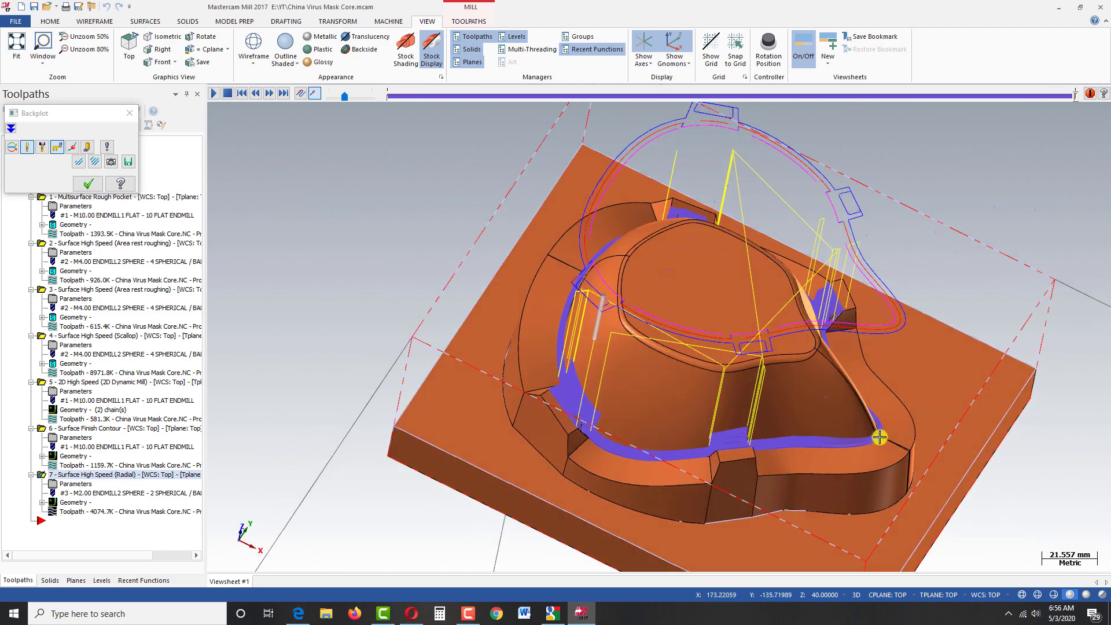
pyautogui.scroll(2, 851, 427)
pyautogui.scroll(-1, 706, 297)
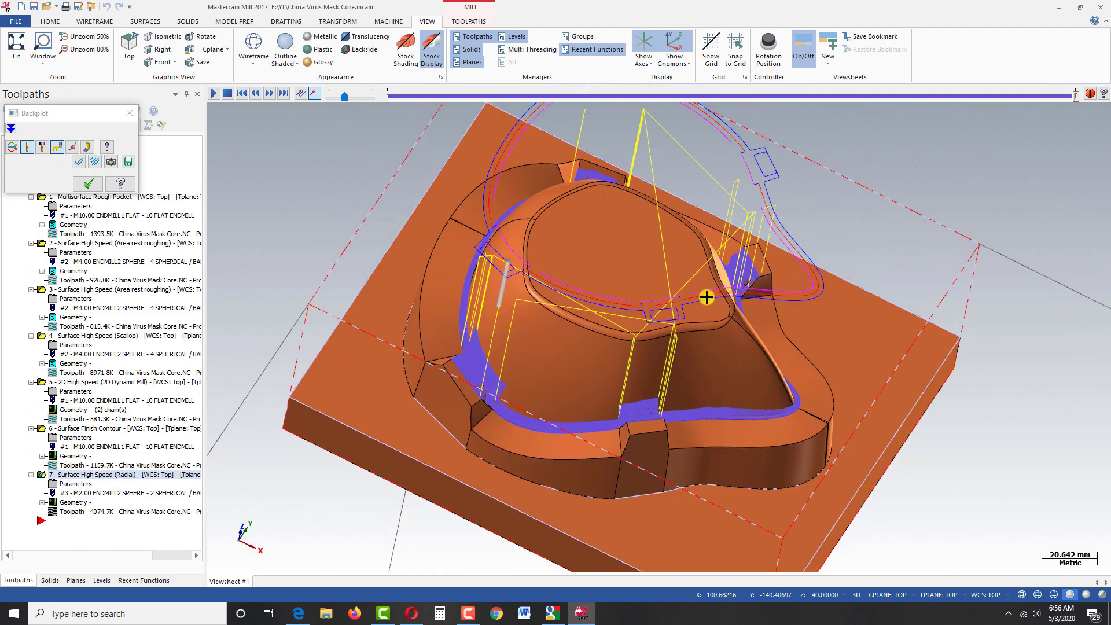
pyautogui.click(87, 184)
# Step: Set the machine group's stock shape to the STL file 4.stl from the YT folder on drive E
pyautogui.click(69, 179)
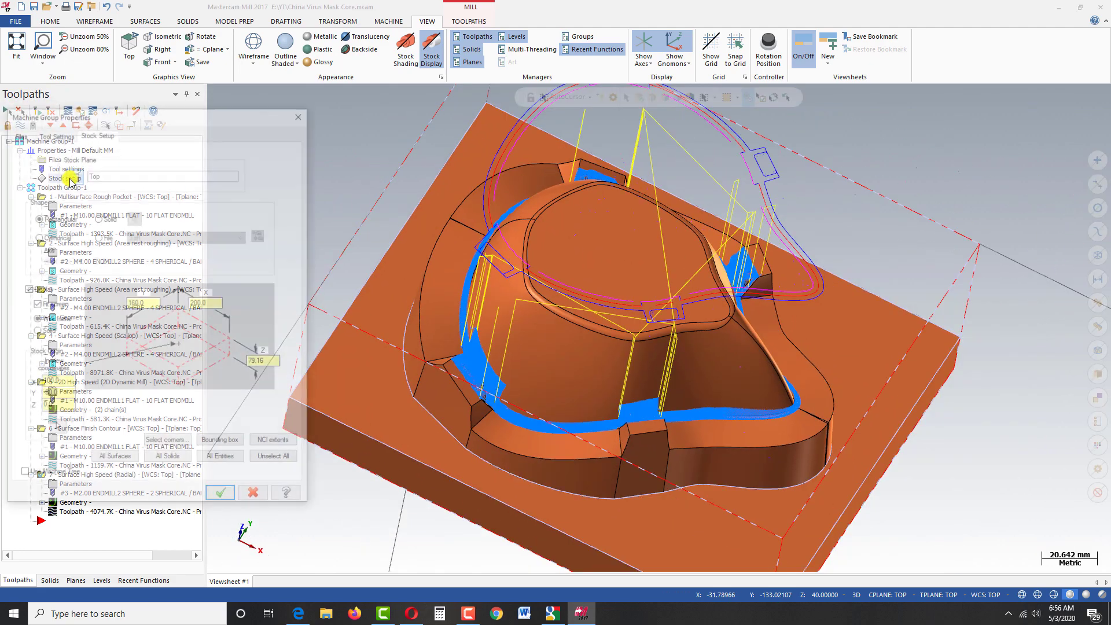
pyautogui.click(107, 238)
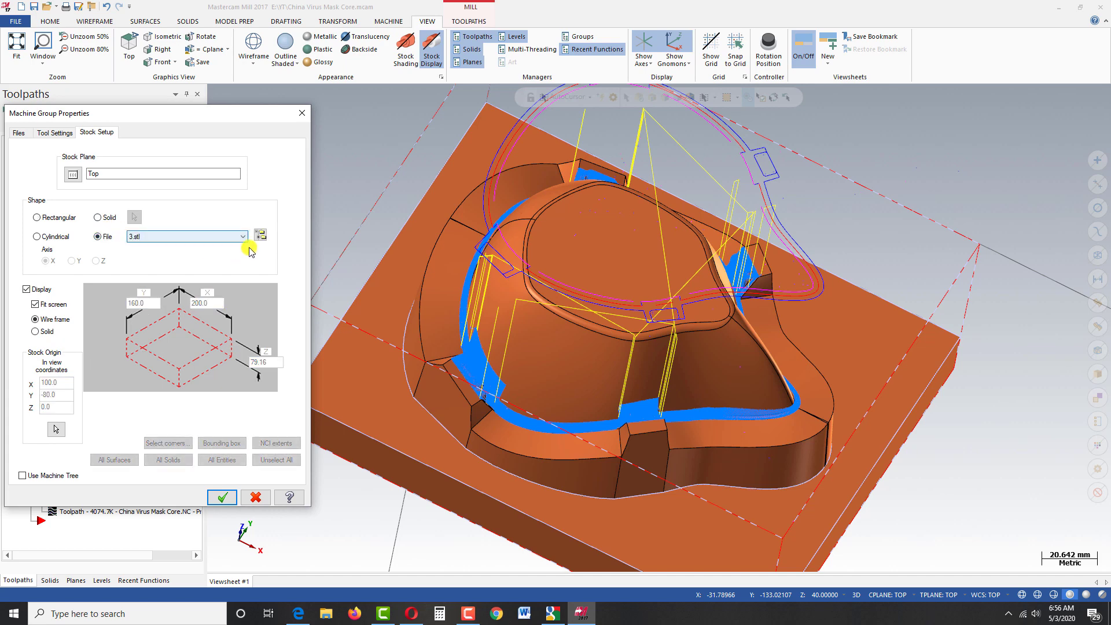
pyautogui.click(260, 235)
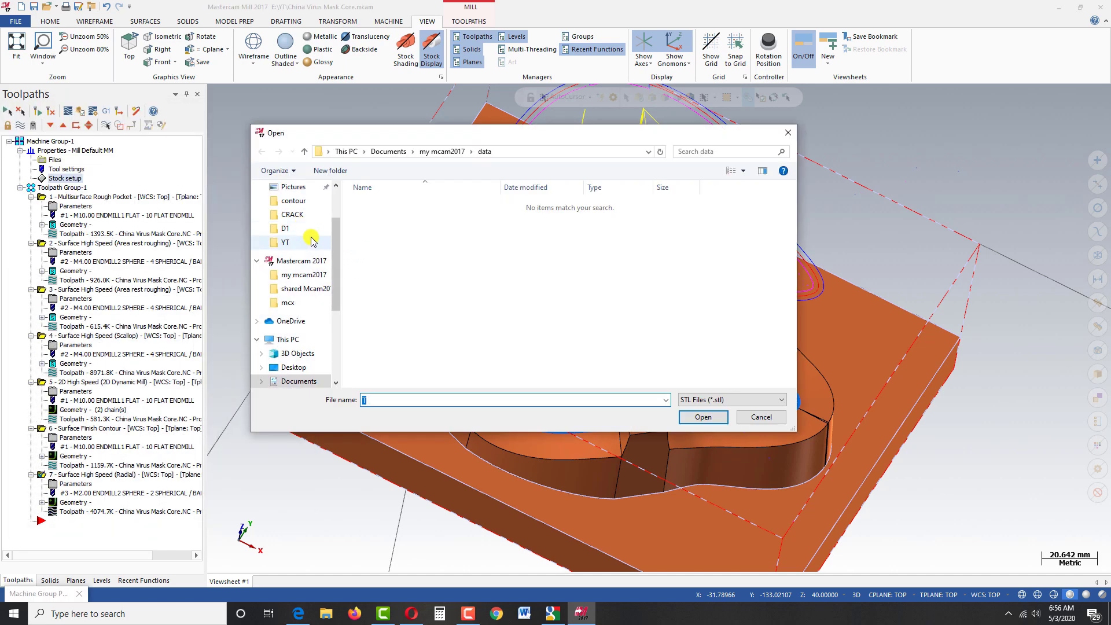
pyautogui.click(387, 254)
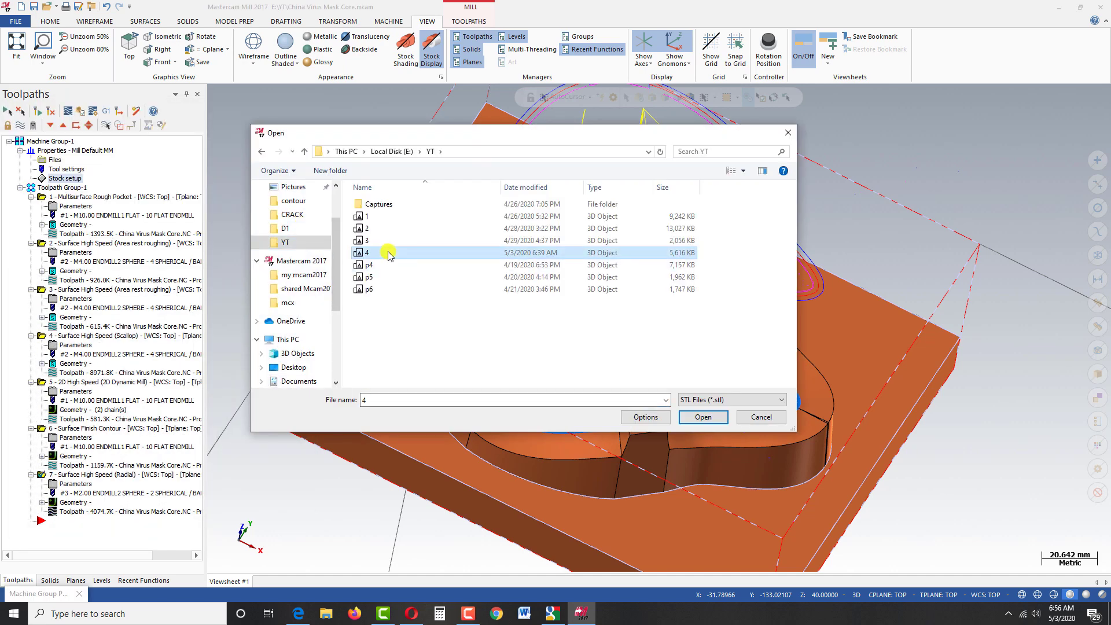
pyautogui.click(689, 418)
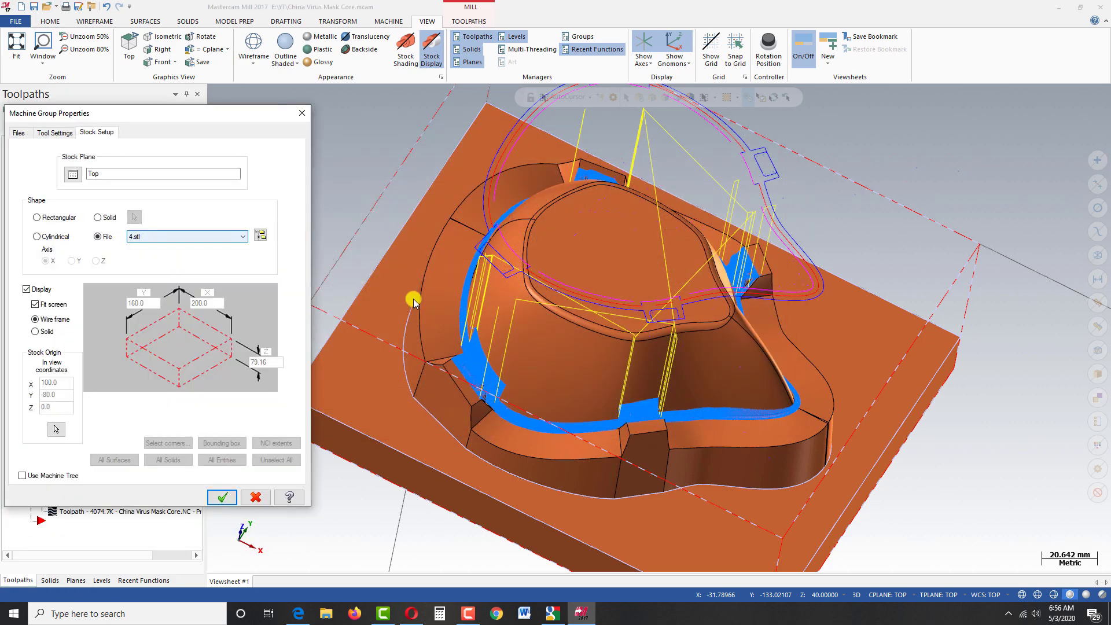
pyautogui.click(220, 498)
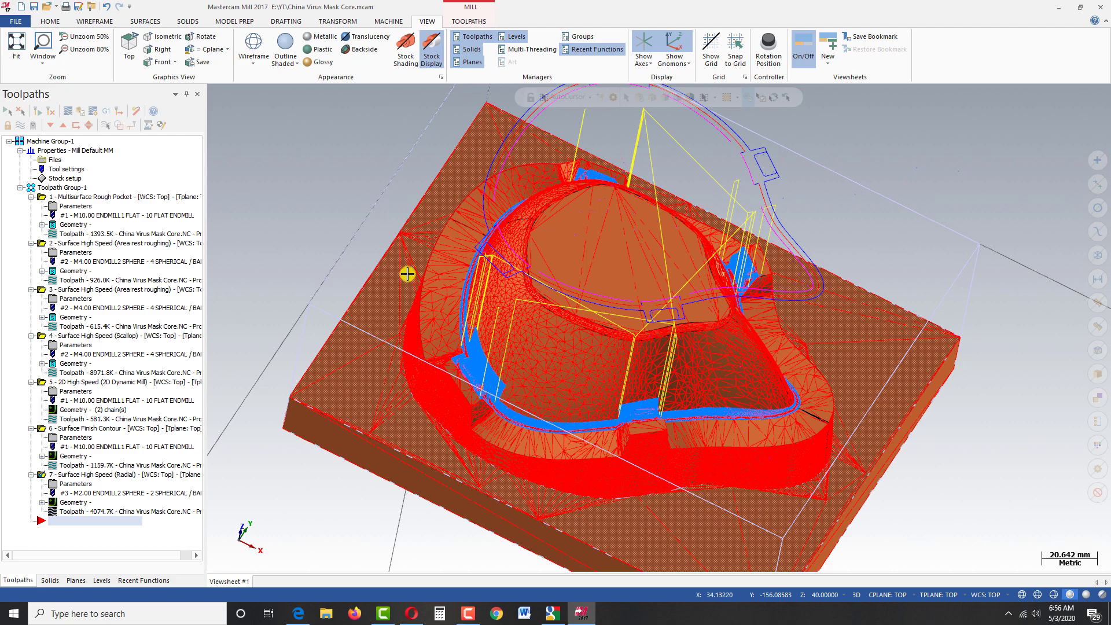
# Step: Launch verification of the radial toolpath on the STL stock and switch to the Mastercam Simulator window
pyautogui.scroll(-3, 408, 274)
pyautogui.moveTo(536, 332); pyautogui.dragTo(421, 396, button='middle')
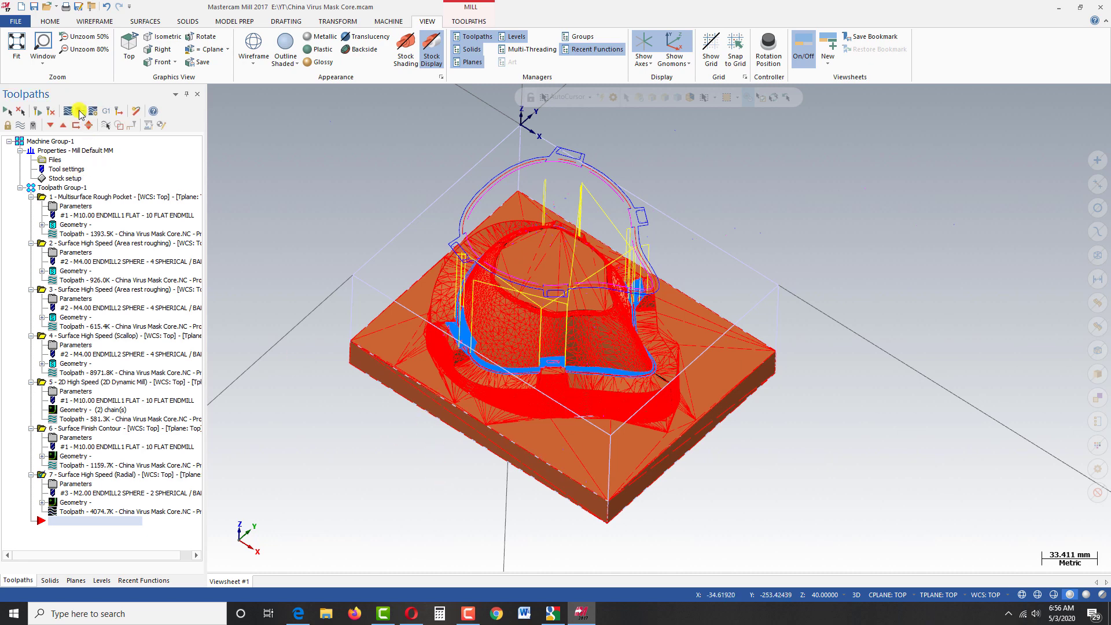
pyautogui.click(79, 112)
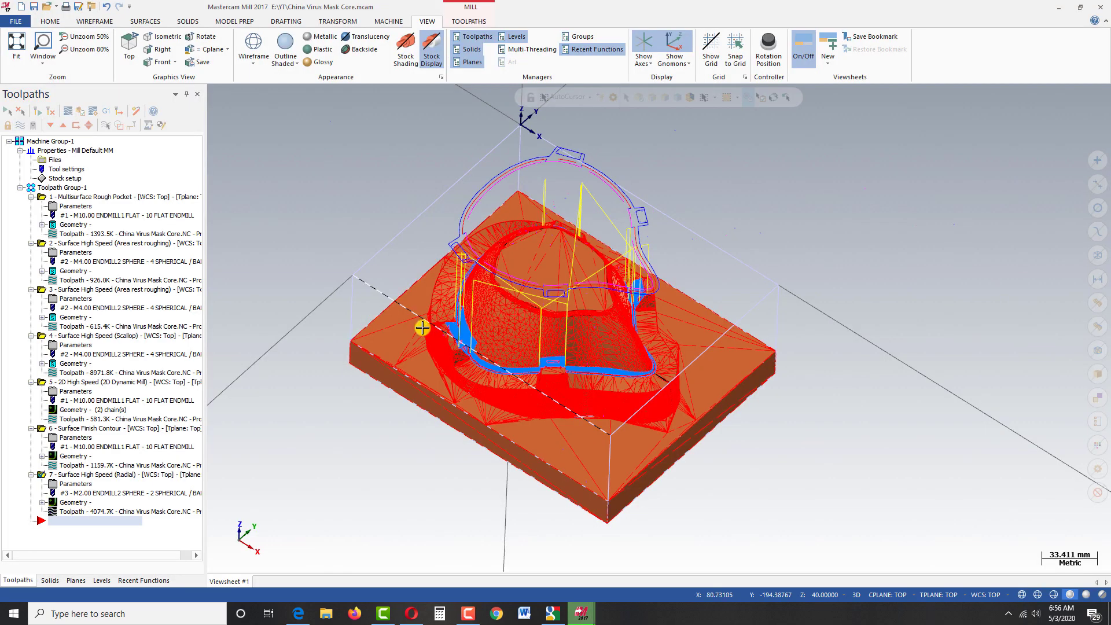
pyautogui.moveTo(584, 615)
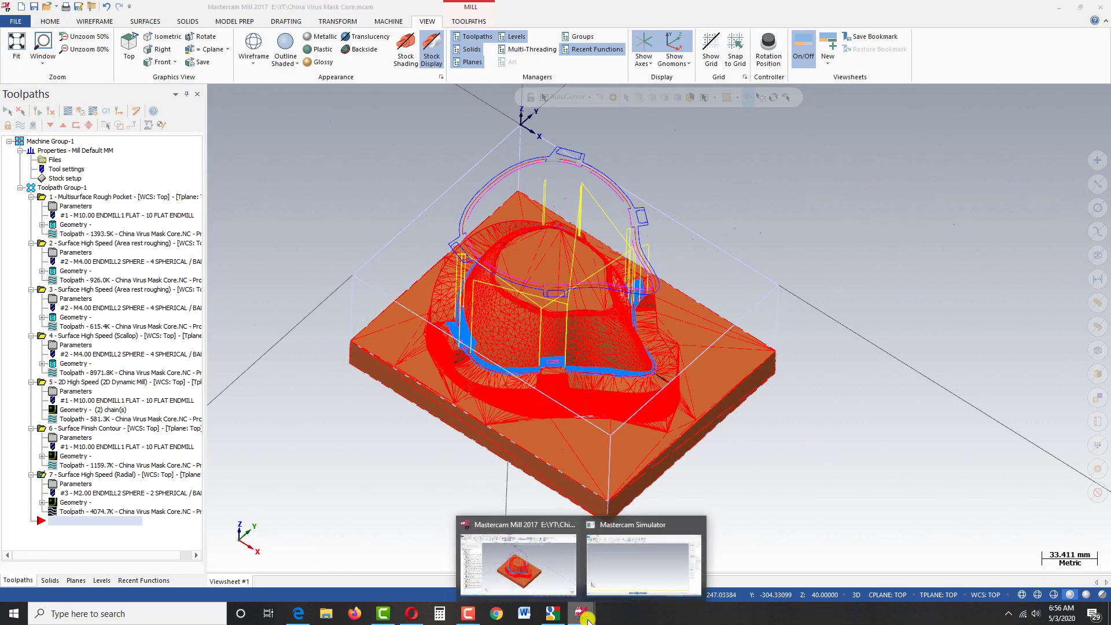
pyautogui.click(631, 574)
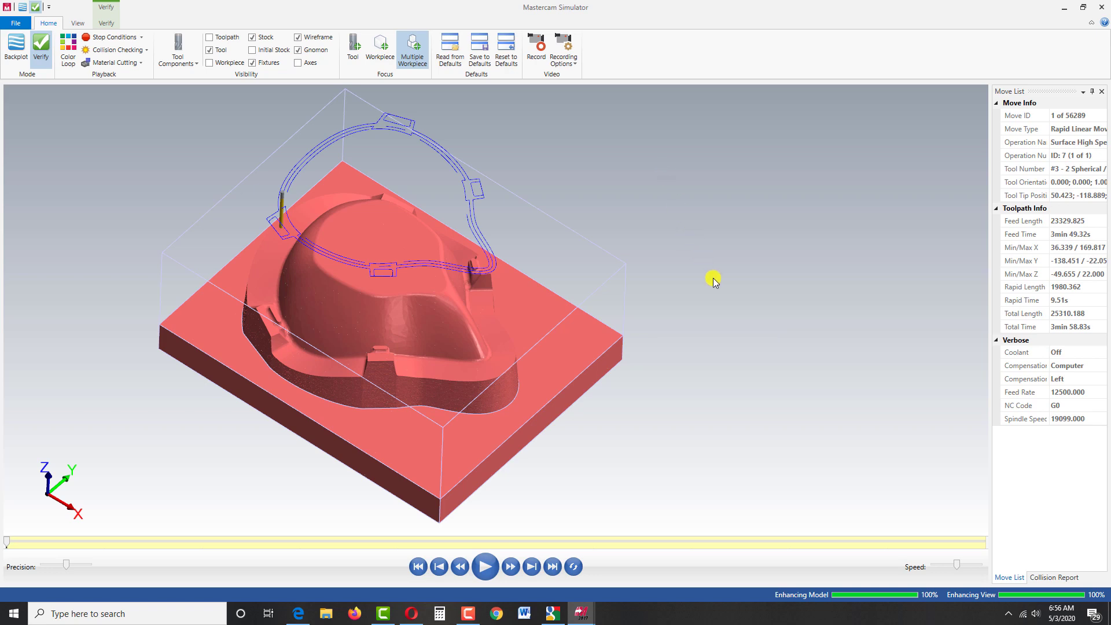
# Step: Frame the pre-machined stock in an angled view and start the material removal simulation
pyautogui.scroll(-5, 713, 279)
pyautogui.scroll(3, 728, 284)
pyautogui.moveTo(610, 338)
pyautogui.mouseDown(button='middle')
pyautogui.moveTo(617, 306)
pyautogui.moveTo(603, 325)
pyautogui.mouseUp(button='middle')
pyautogui.scroll(5, 385, 211)
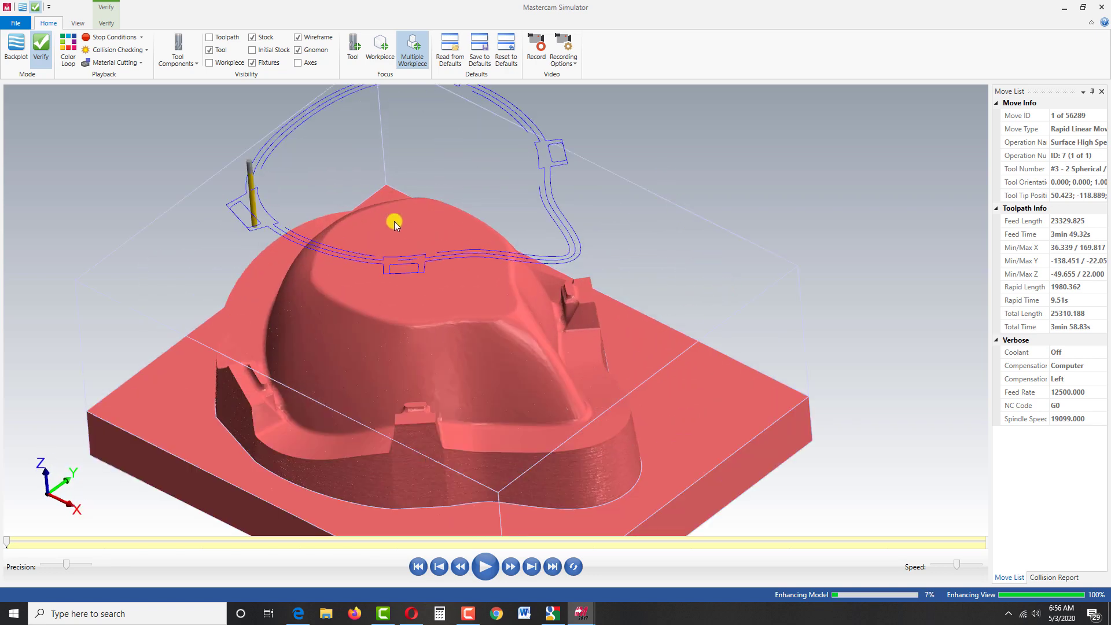
pyautogui.scroll(-2, 398, 228)
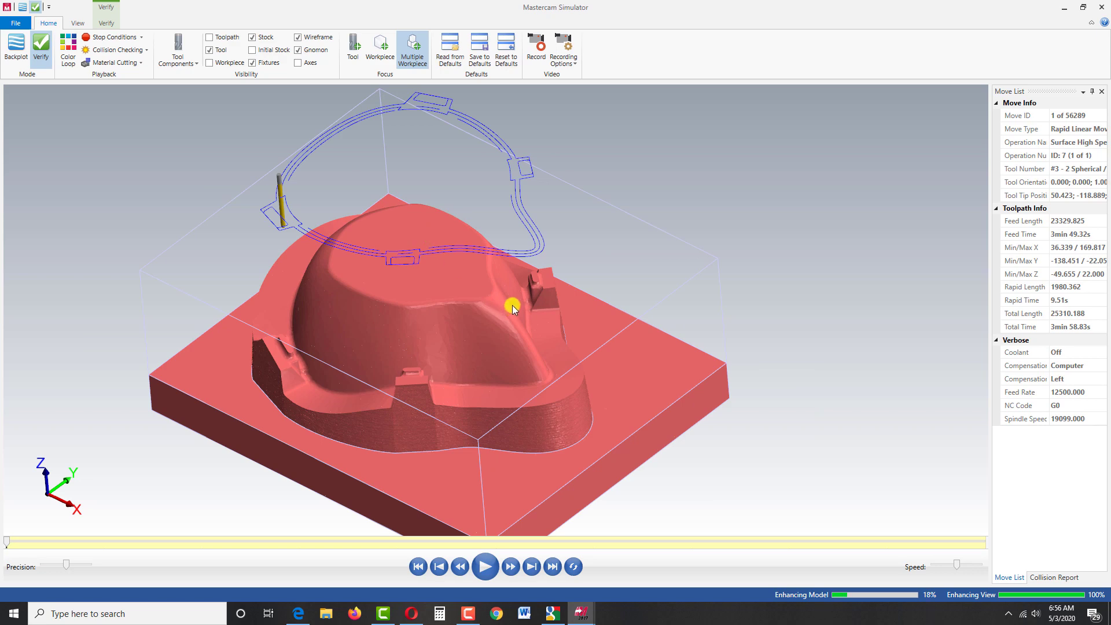
pyautogui.click(486, 570)
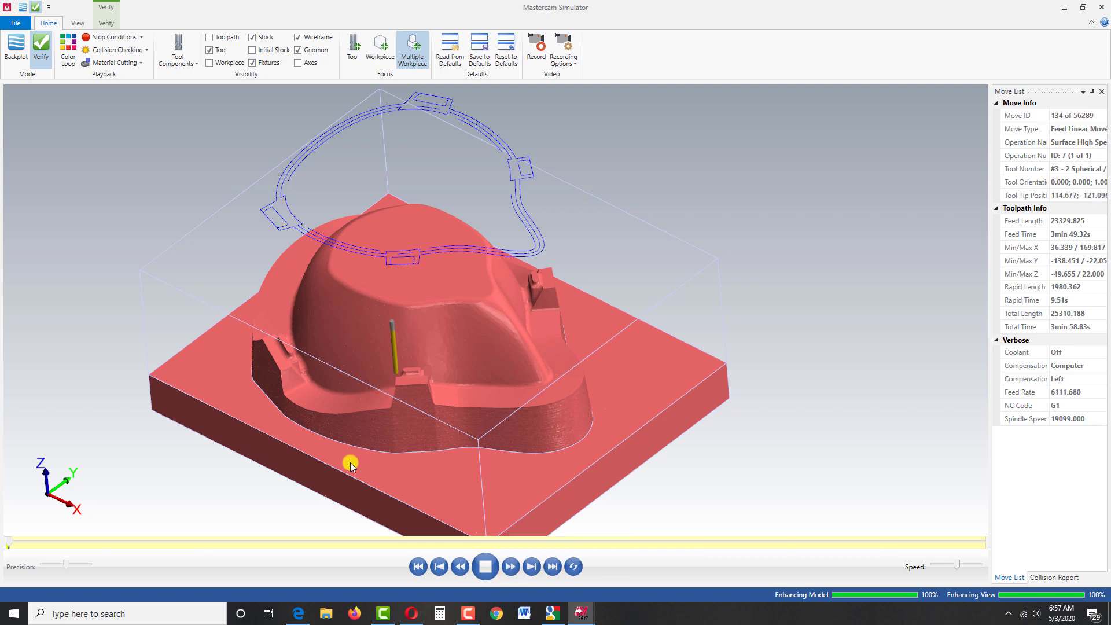
# Step: Examine the simulated cutting around the first clip block of the mask core and the start of the adjoining rim
pyautogui.moveTo(350, 463); pyautogui.dragTo(564, 464, button='middle')
pyautogui.scroll(1, 589, 428)
pyautogui.scroll(-2, 654, 401)
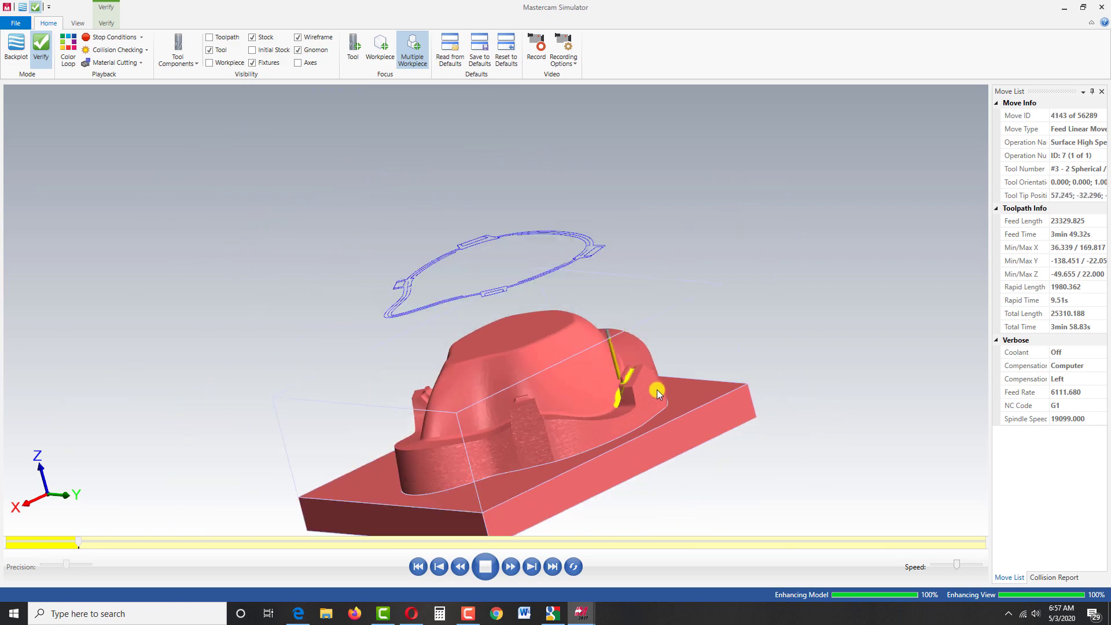
pyautogui.scroll(3, 670, 368)
pyautogui.scroll(2, 677, 374)
pyautogui.scroll(3, 683, 370)
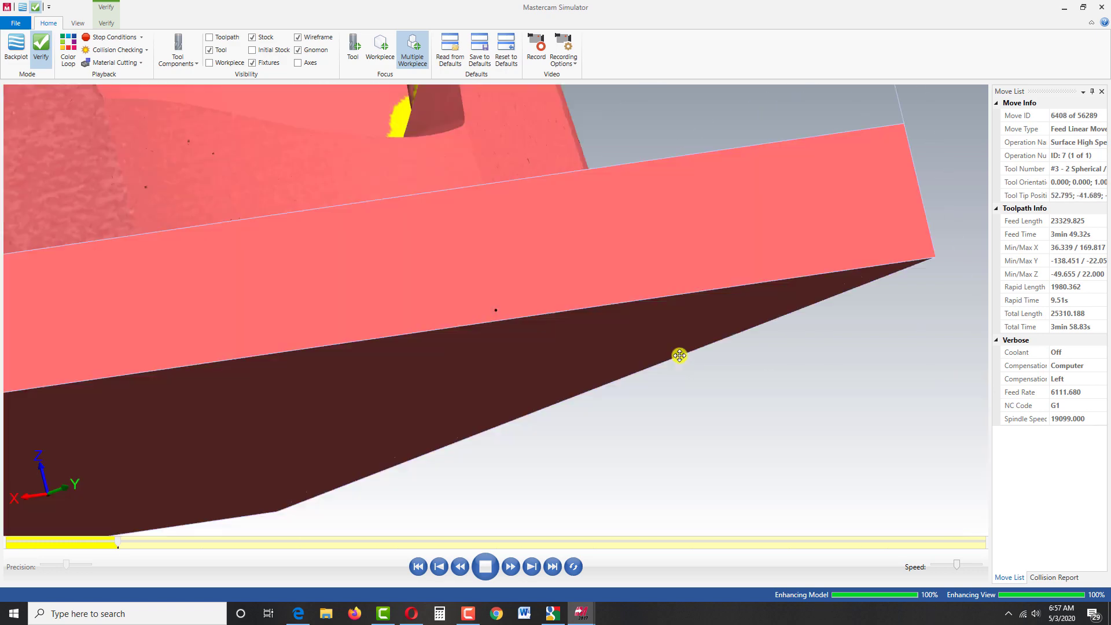
pyautogui.moveTo(678, 355); pyautogui.dragTo(650, 372, button='middle')
pyautogui.scroll(-4, 804, 360)
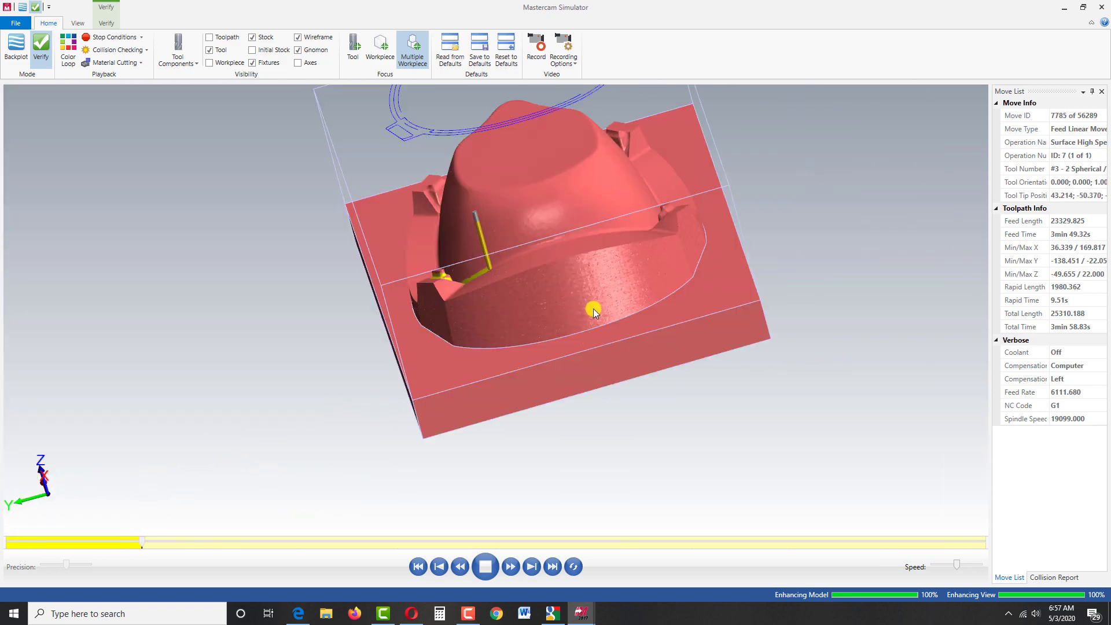
# Step: Follow the simulated cutting along the wide rim between the first and second clip blocks
pyautogui.scroll(2, 593, 308)
pyautogui.moveTo(575, 279); pyautogui.dragTo(619, 278, button='middle')
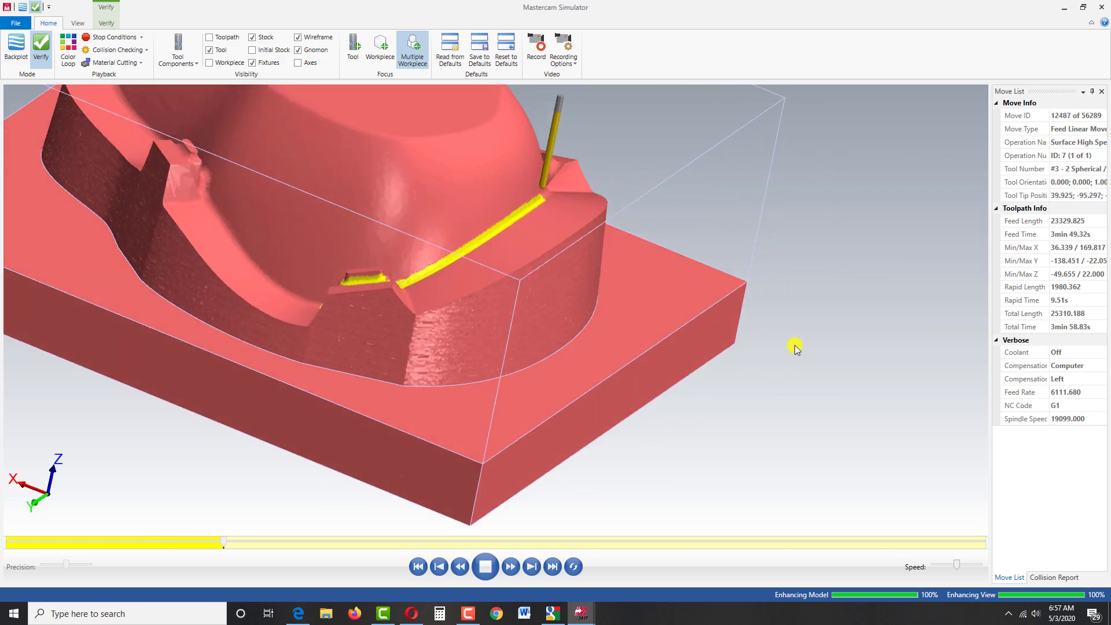
pyautogui.moveTo(799, 340); pyautogui.dragTo(758, 342, button='middle')
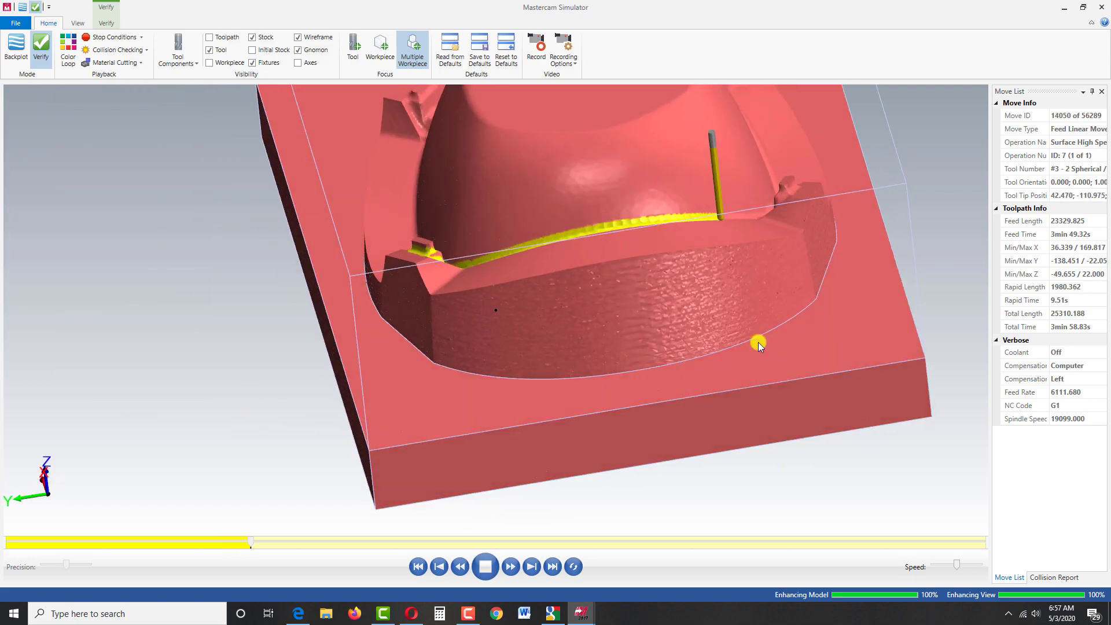
pyautogui.scroll(2, 864, 225)
pyautogui.scroll(-3, 513, 311)
pyautogui.scroll(4, 624, 272)
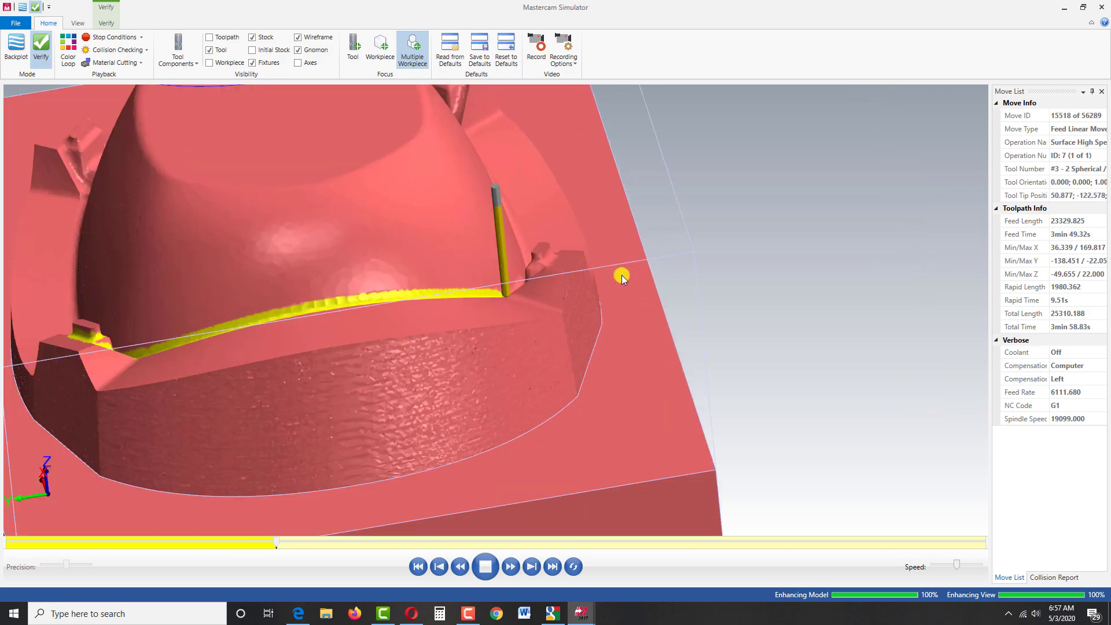
# Step: Check the simulated cut around the second clip block's raised slot and along the rim up to the third block
pyautogui.moveTo(622, 280); pyautogui.dragTo(608, 309, button='middle')
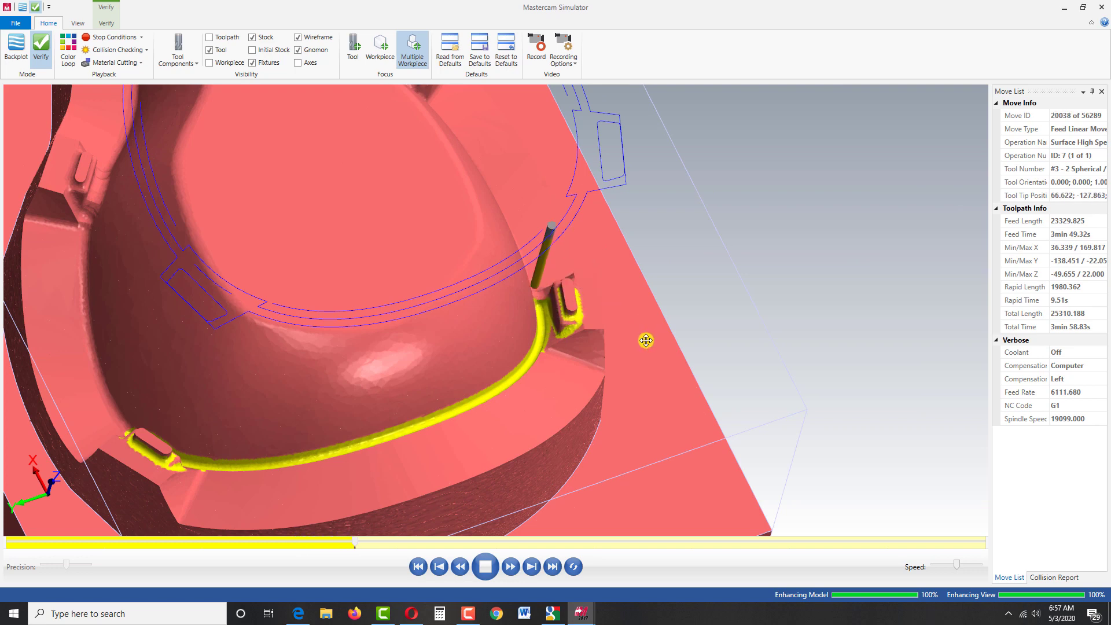
pyautogui.moveTo(645, 338); pyautogui.dragTo(624, 352, button='middle')
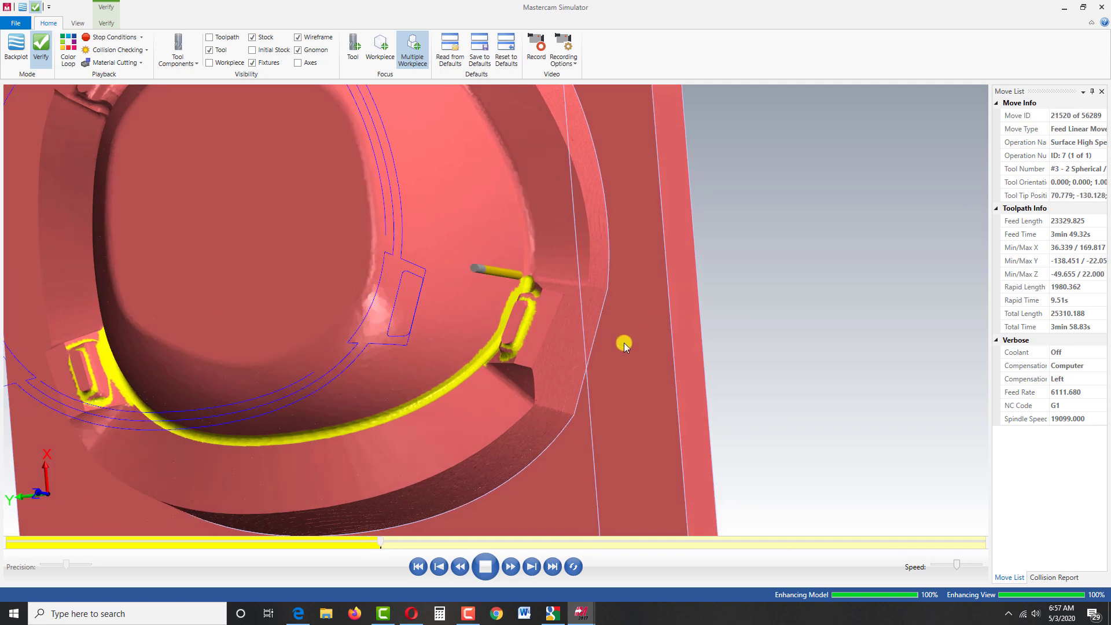
pyautogui.scroll(-5, 623, 347)
pyautogui.scroll(3, 599, 291)
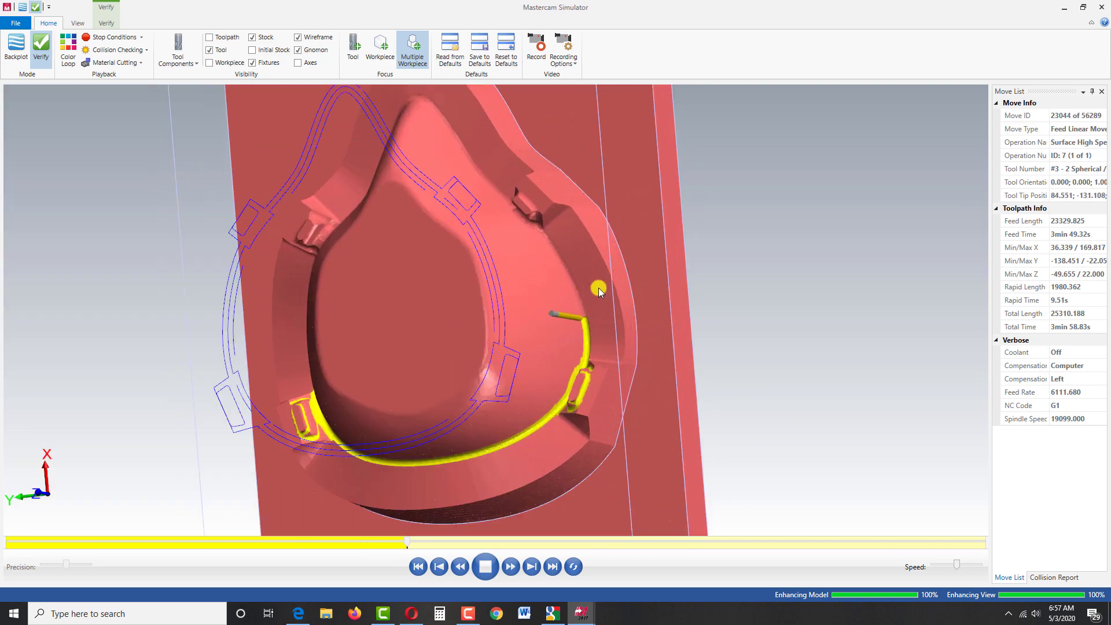
pyautogui.scroll(-3, 607, 308)
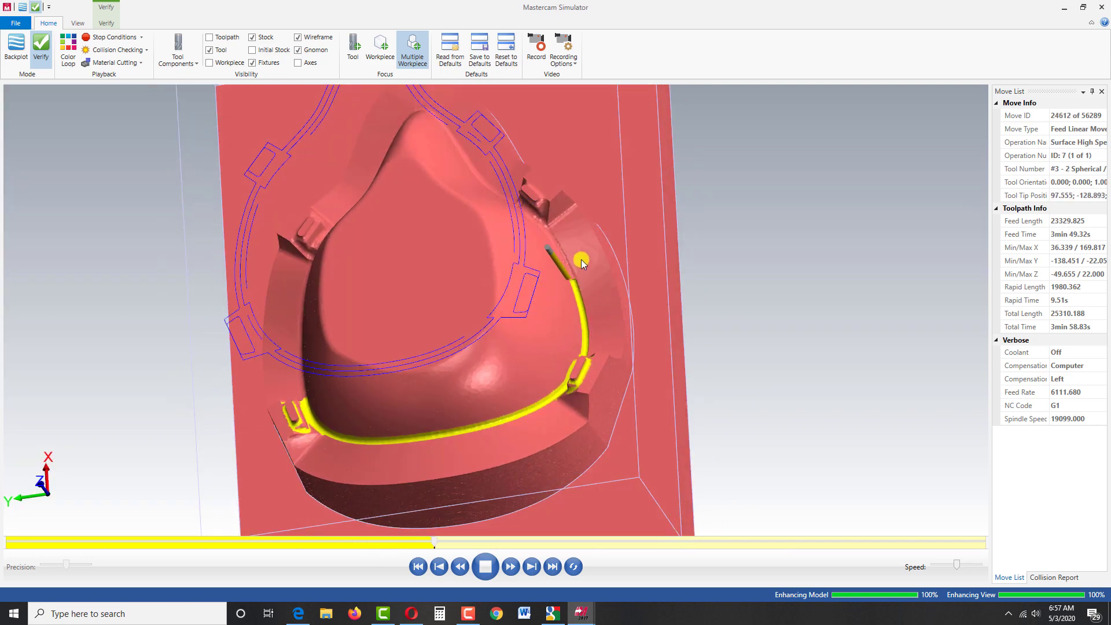
pyautogui.scroll(-4, 581, 260)
pyautogui.scroll(5, 581, 255)
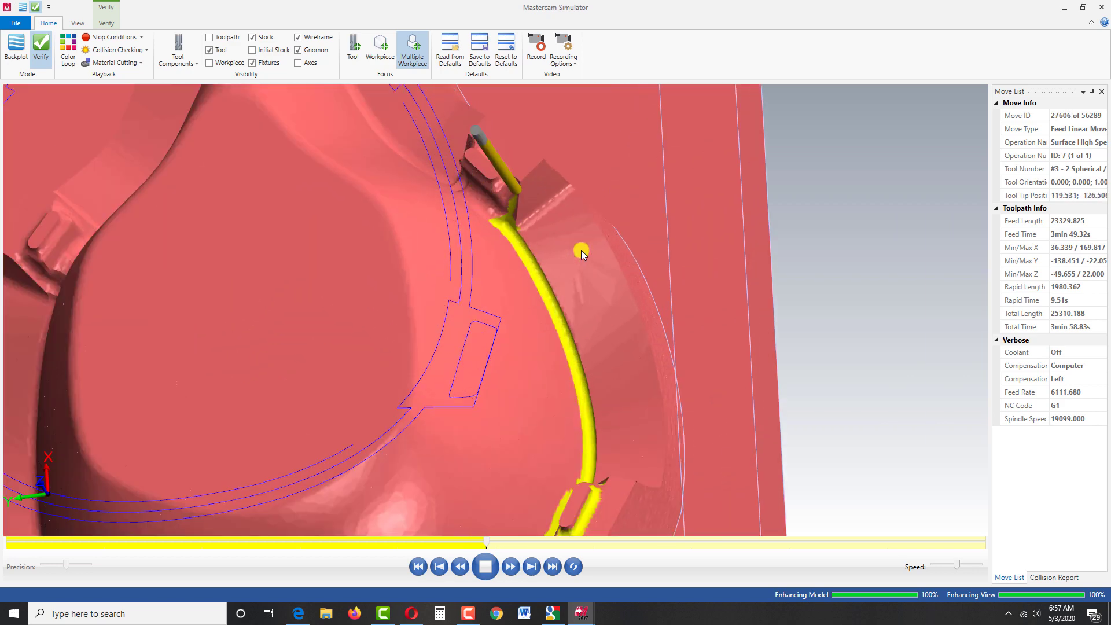
# Step: Examine the simulated cut around the third clip block and along the curved rim leading towards the nose
pyautogui.scroll(-5, 581, 250)
pyautogui.scroll(1, 522, 223)
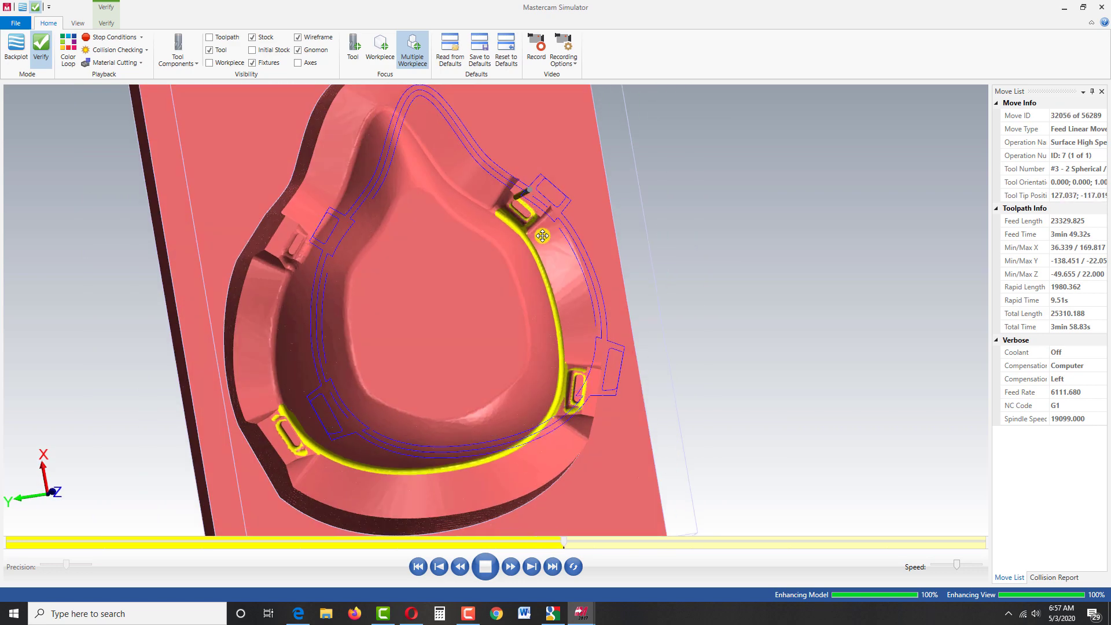
pyautogui.moveTo(546, 245); pyautogui.dragTo(536, 179)
pyautogui.scroll(-1, 550, 147)
pyautogui.scroll(5, 547, 174)
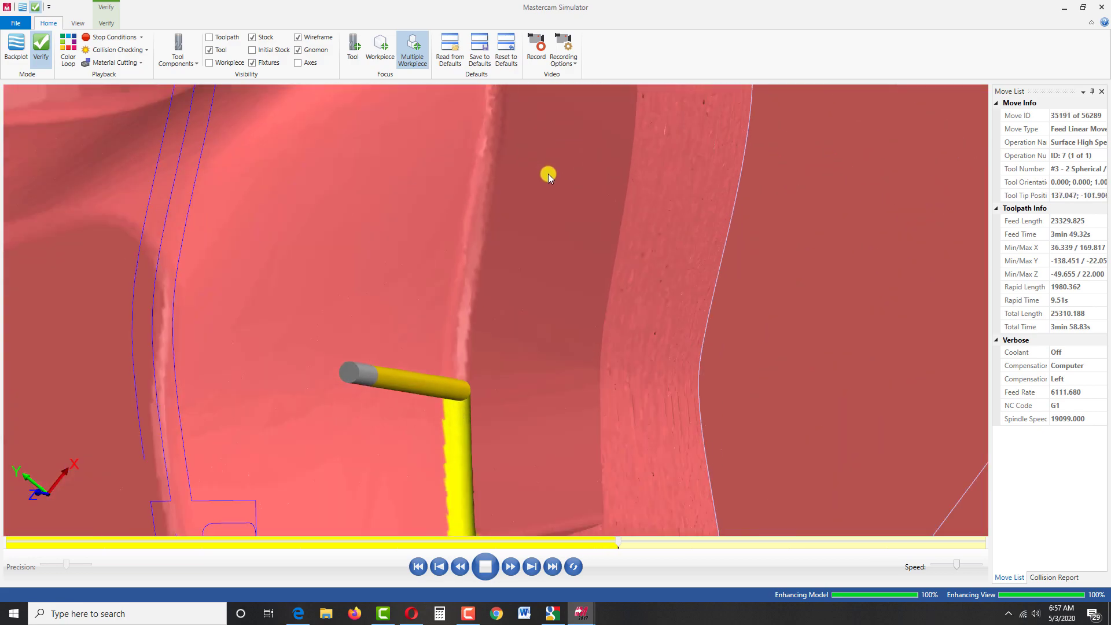
pyautogui.scroll(-3, 524, 272)
pyautogui.moveTo(532, 273); pyautogui.dragTo(551, 263, button='middle')
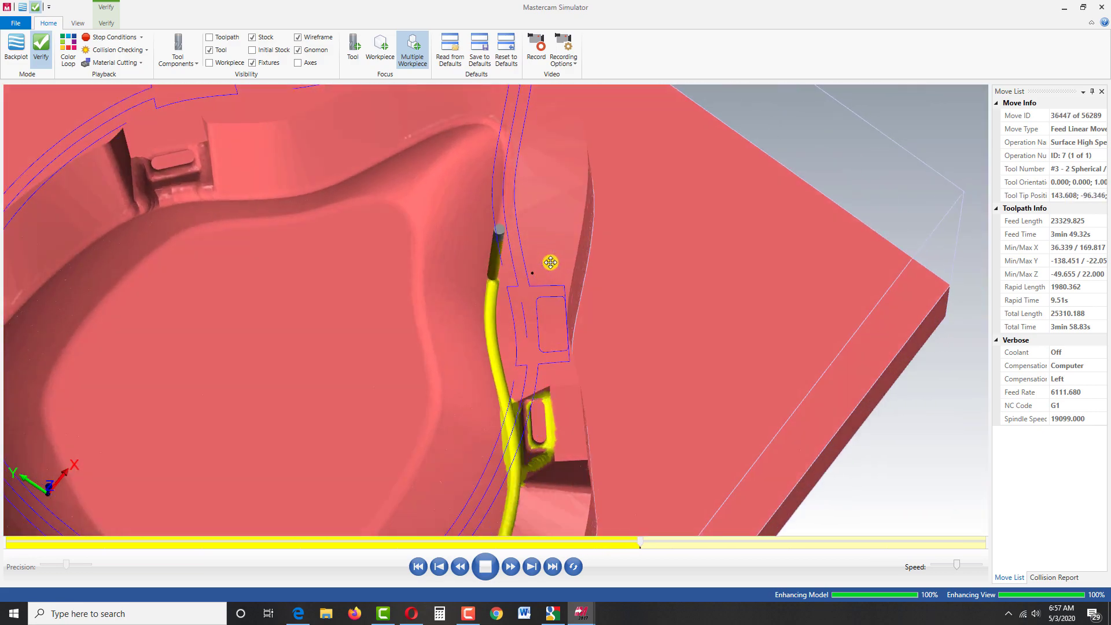
pyautogui.scroll(-4, 543, 285)
pyautogui.scroll(3, 546, 279)
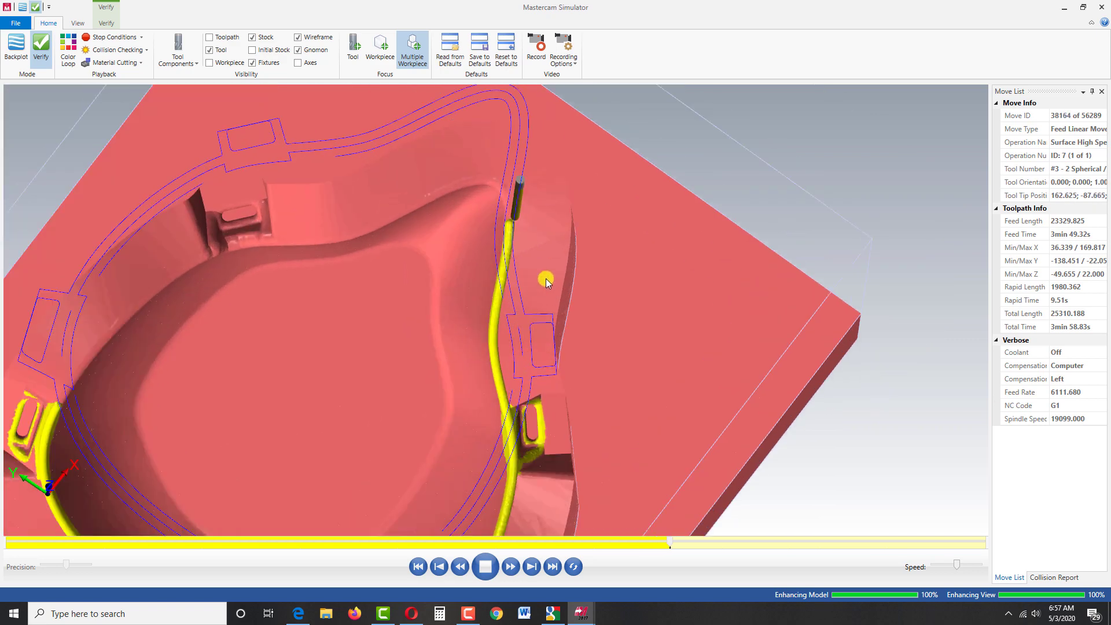
# Step: Check the simulated cut around the nose rim, over the last clip block and along the rim leading back to the first block
pyautogui.moveTo(587, 241); pyautogui.dragTo(604, 238, button='middle')
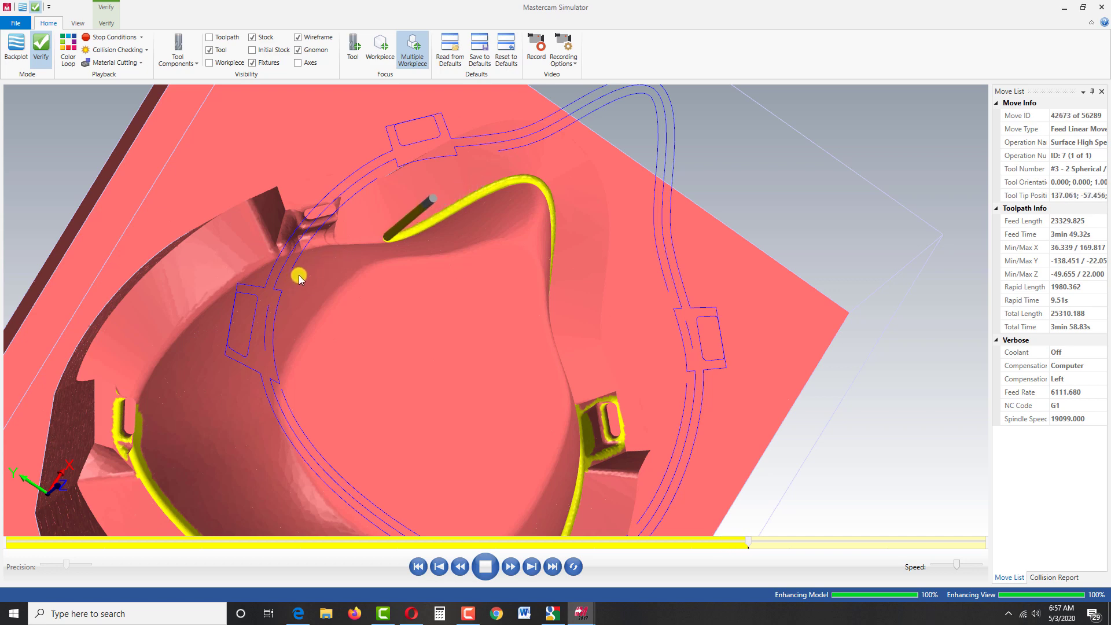
pyautogui.scroll(2, 457, 240)
pyautogui.scroll(-3, 489, 249)
pyautogui.scroll(2, 433, 267)
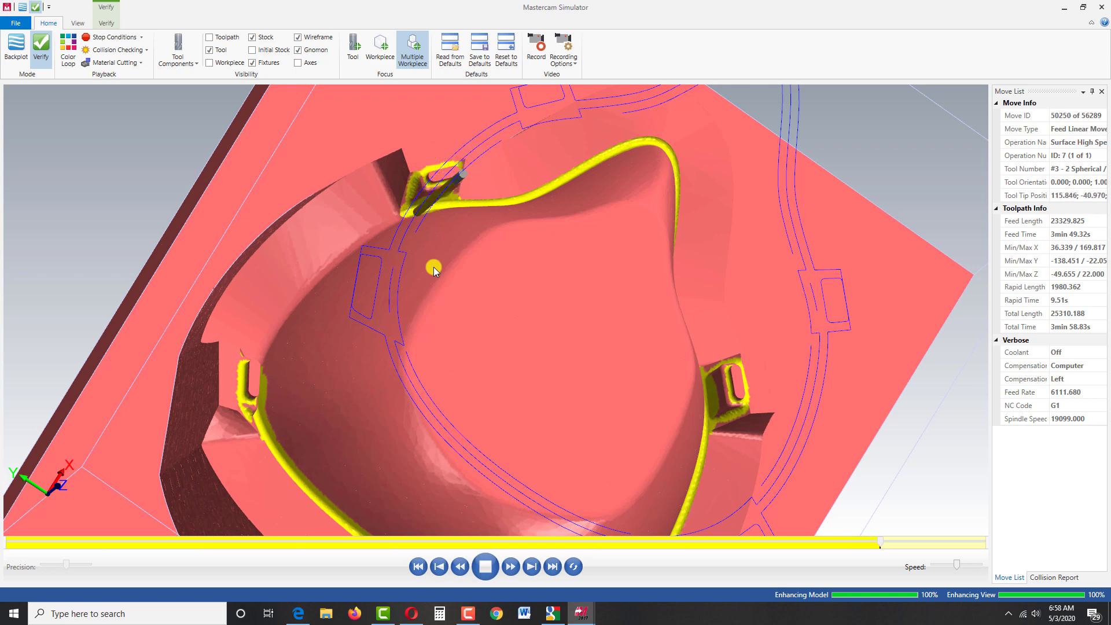
pyautogui.scroll(-3, 458, 236)
pyautogui.scroll(5, 407, 288)
pyautogui.scroll(-2, 406, 288)
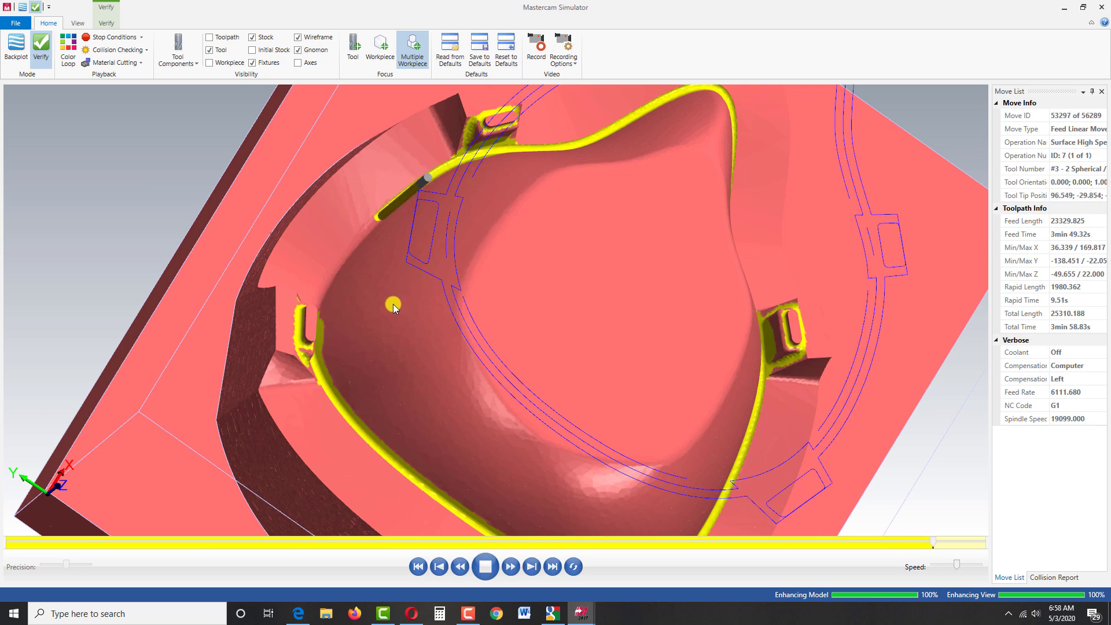
# Step: Follow the last simulated rim passes up to the first clip block and examine the finished core as a whole
pyautogui.scroll(2, 343, 368)
pyautogui.scroll(-3, 343, 368)
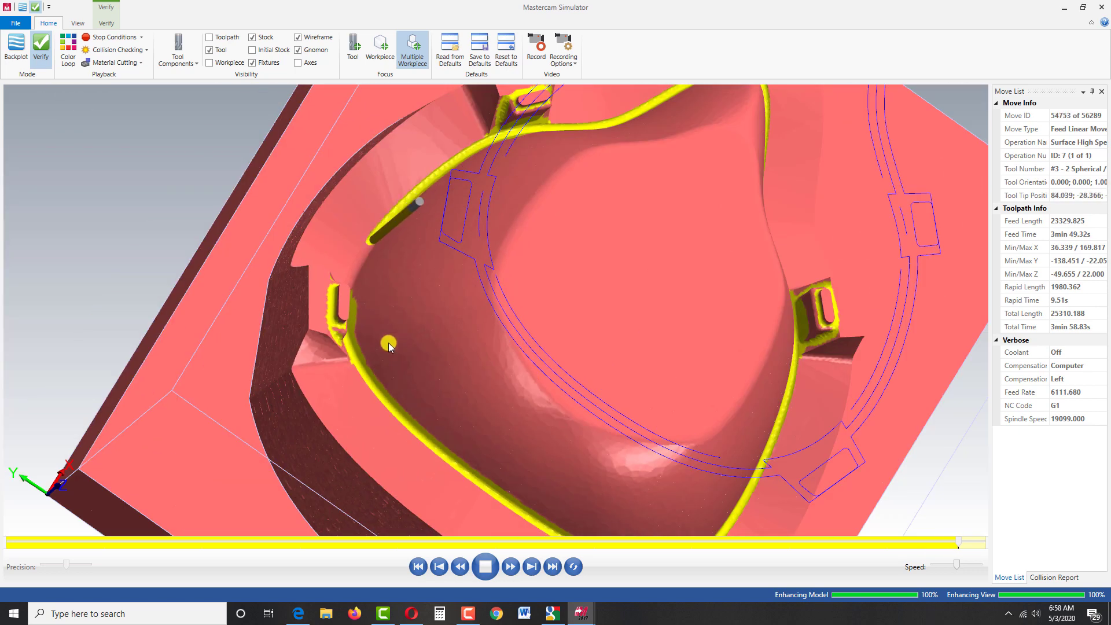
pyautogui.scroll(3, 355, 363)
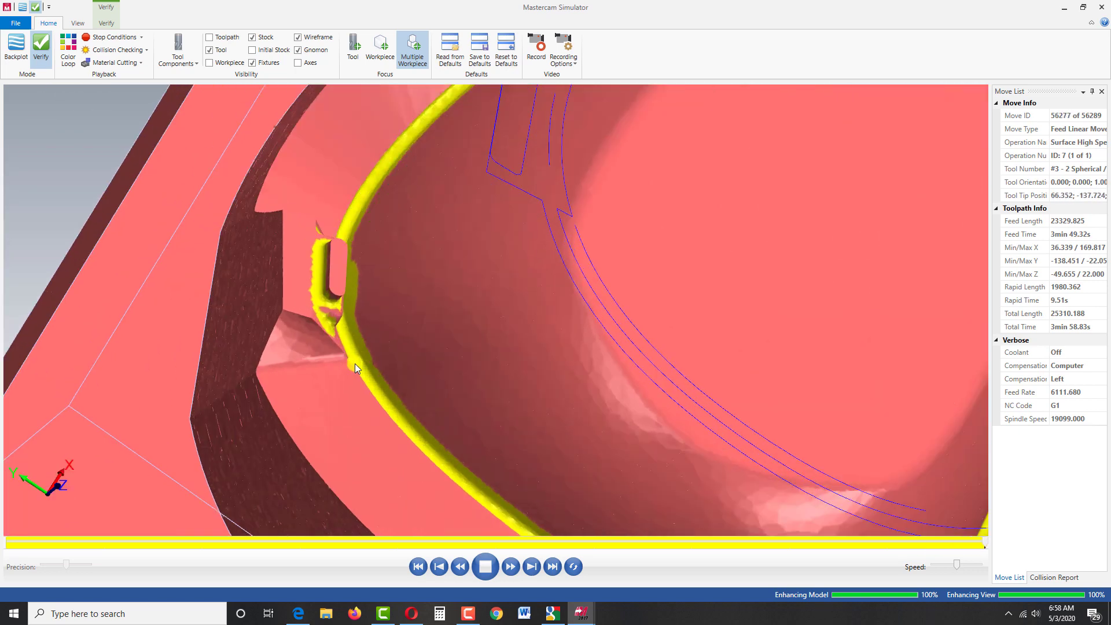
pyautogui.scroll(-3, 367, 341)
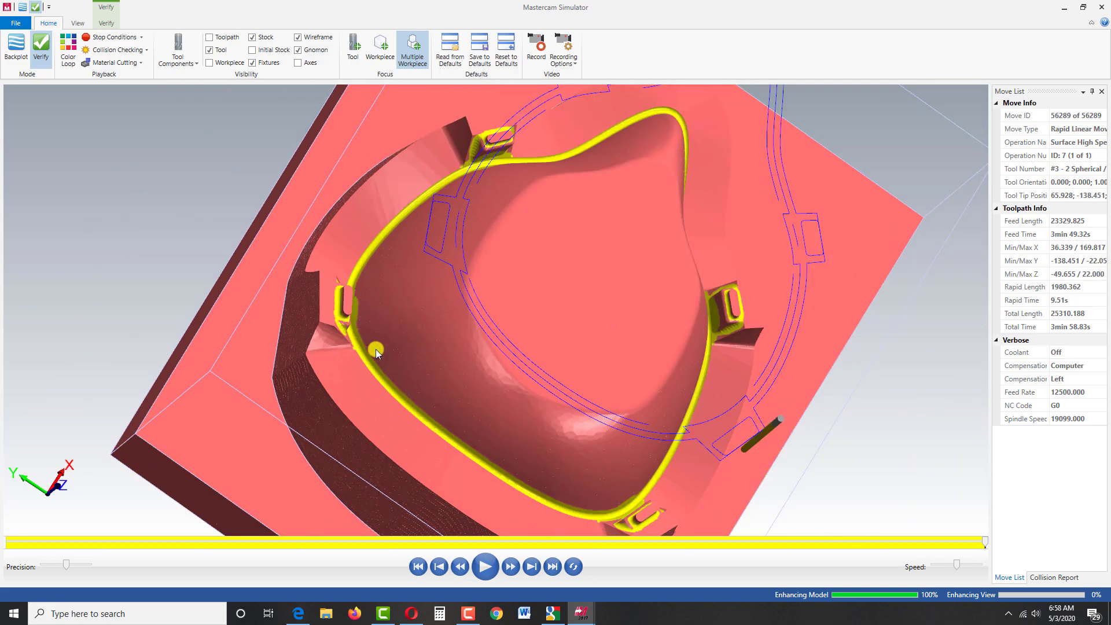
pyautogui.scroll(1, 375, 381)
pyautogui.moveTo(375, 381); pyautogui.dragTo(547, 405, button='middle')
pyautogui.scroll(3, 392, 331)
pyautogui.scroll(-6, 394, 325)
pyautogui.scroll(3, 551, 355)
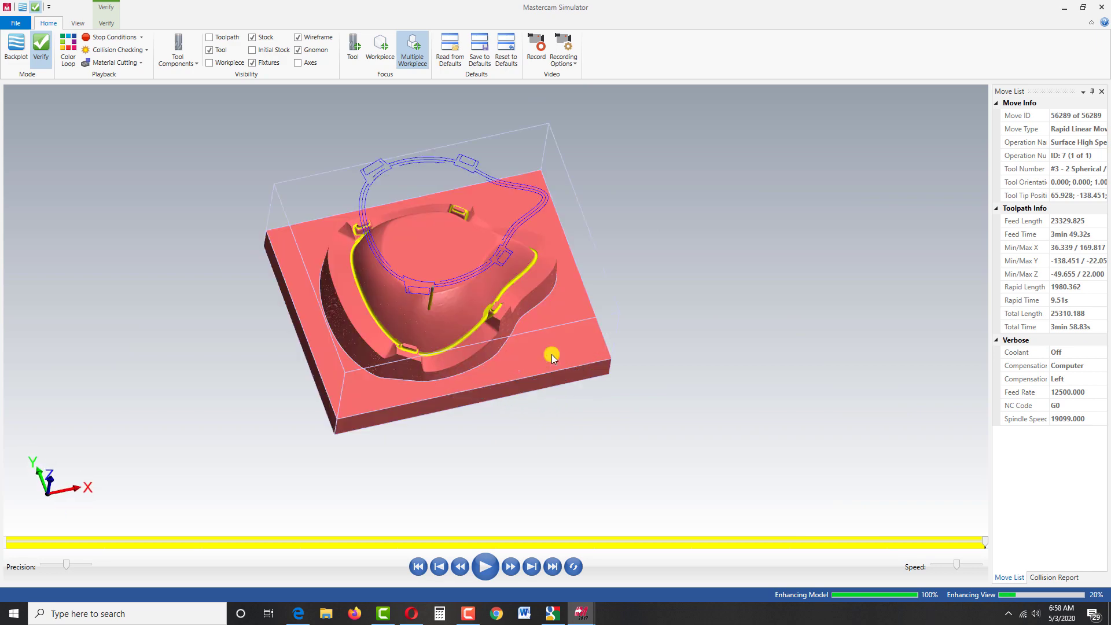
# Step: Inspect the finished rim near the nose and the cut around the clip blocks' slots from above
pyautogui.scroll(4, 462, 283)
pyautogui.moveTo(544, 343); pyautogui.dragTo(466, 304, button='middle')
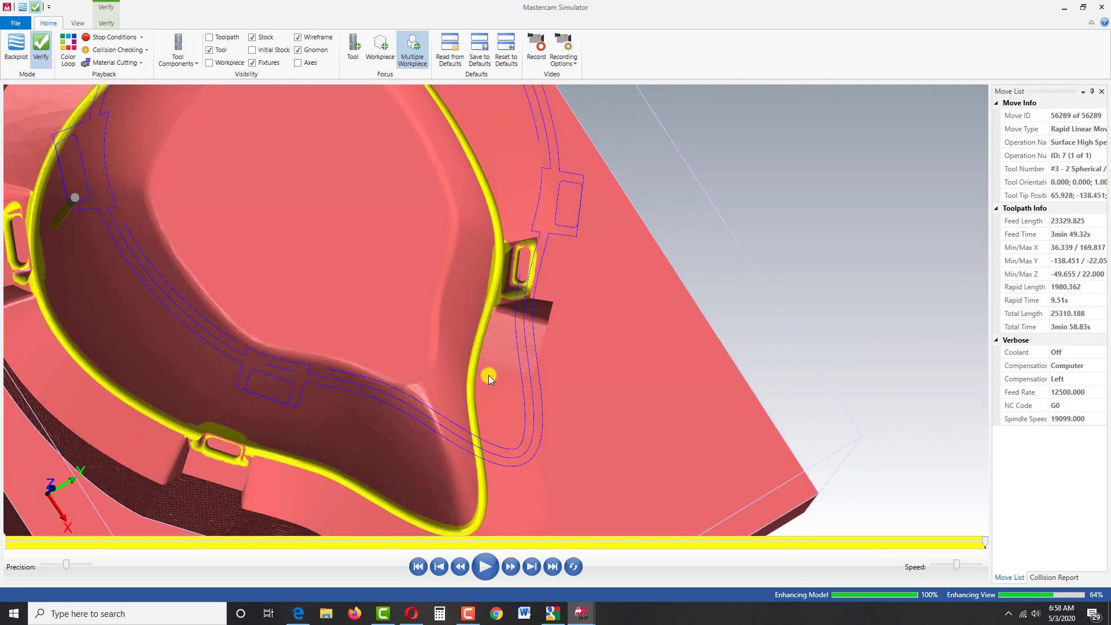
pyautogui.scroll(-3, 492, 371)
pyautogui.scroll(5, 443, 192)
pyautogui.moveTo(551, 348)
pyautogui.mouseDown(button='middle')
pyautogui.moveTo(527, 301)
pyautogui.moveTo(521, 337)
pyautogui.moveTo(531, 346)
pyautogui.mouseUp(button='middle')
pyautogui.scroll(-4, 531, 346)
pyautogui.scroll(5, 546, 230)
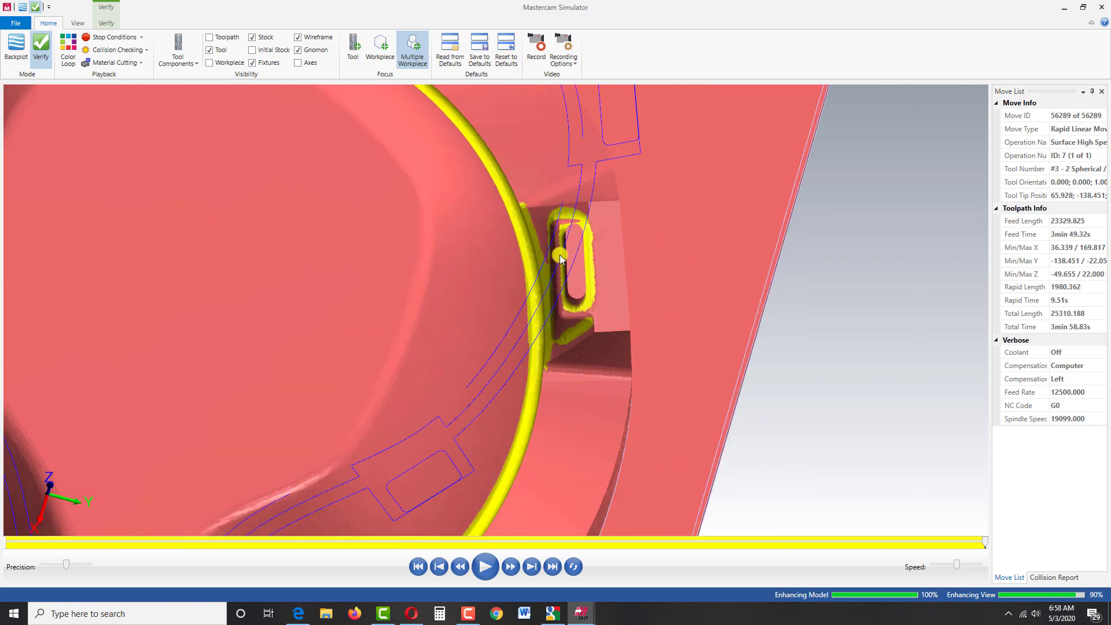
pyautogui.moveTo(561, 259); pyautogui.dragTo(530, 325, button='middle')
pyautogui.scroll(-5, 572, 314)
pyautogui.moveTo(504, 453); pyautogui.dragTo(434, 419, button='middle')
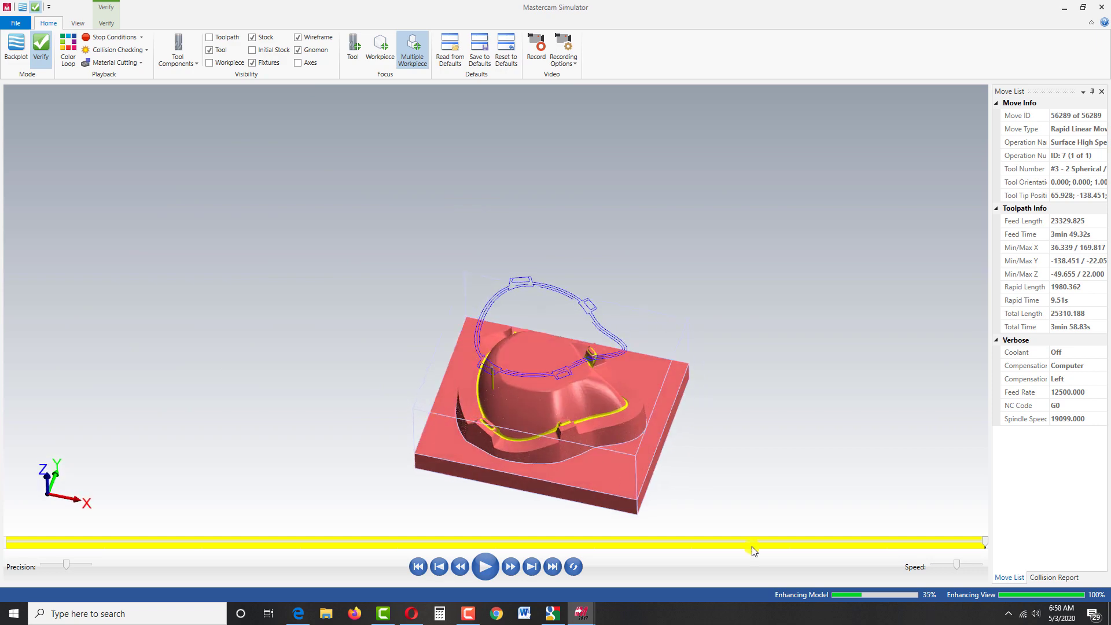
# Step: Examine the finished core from low side angles, checking the rim, clip blocks and outer walls around the nose
pyautogui.scroll(5, 623, 477)
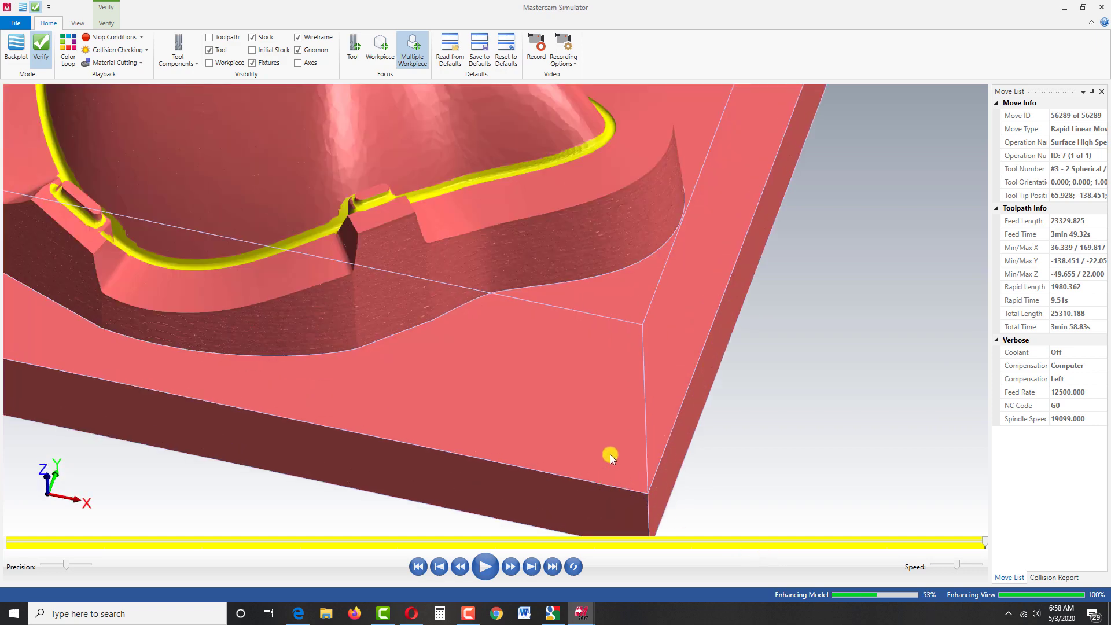
pyautogui.scroll(-3, 609, 454)
pyautogui.scroll(-2, 640, 365)
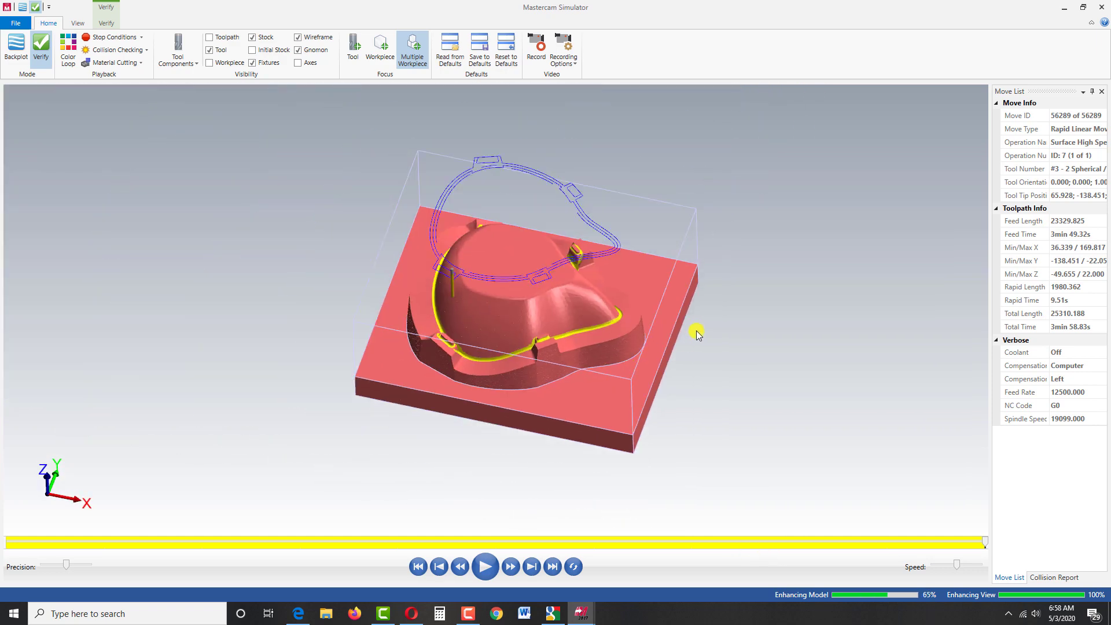
pyautogui.scroll(2, 696, 332)
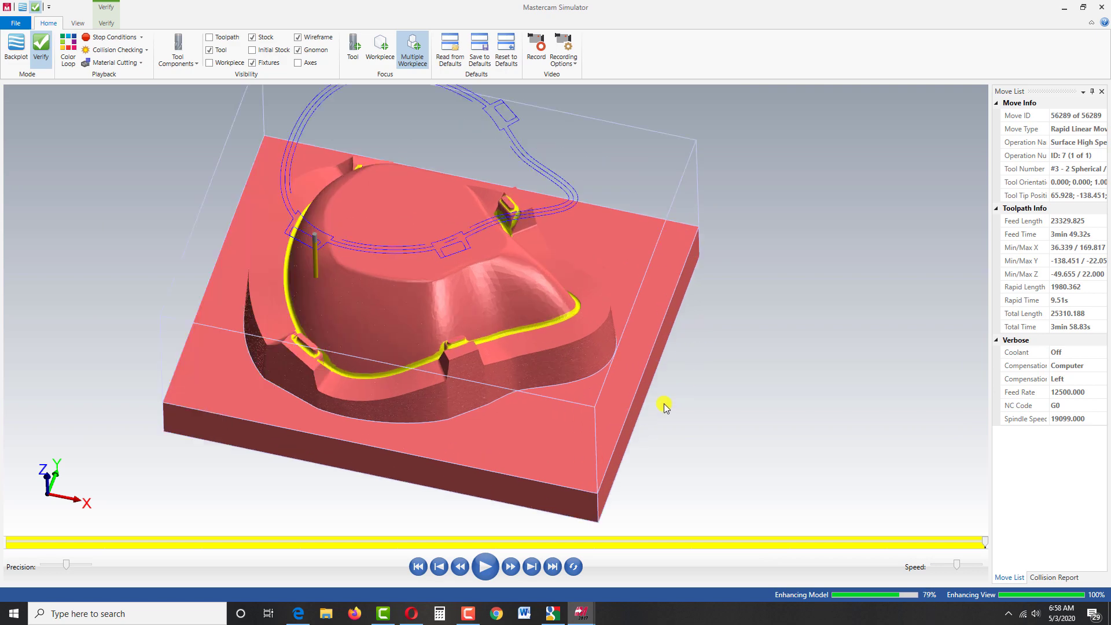
pyautogui.moveTo(669, 392)
pyautogui.mouseDown(button='middle')
pyautogui.moveTo(658, 375)
pyautogui.moveTo(657, 394)
pyautogui.mouseUp(button='middle')
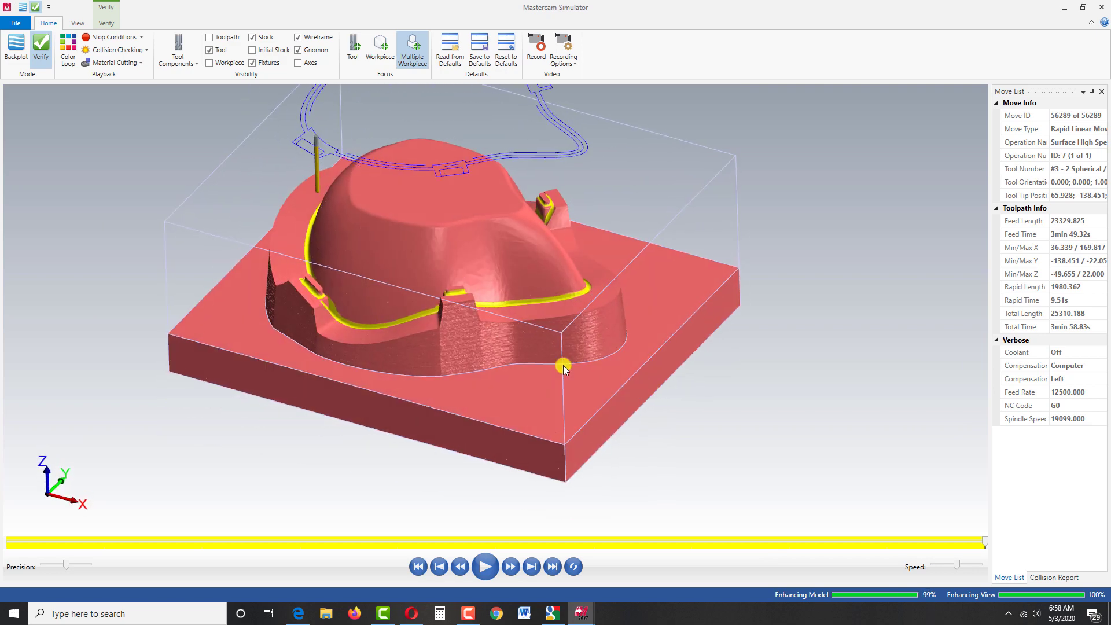
pyautogui.moveTo(652, 334); pyautogui.dragTo(630, 330, button='middle')
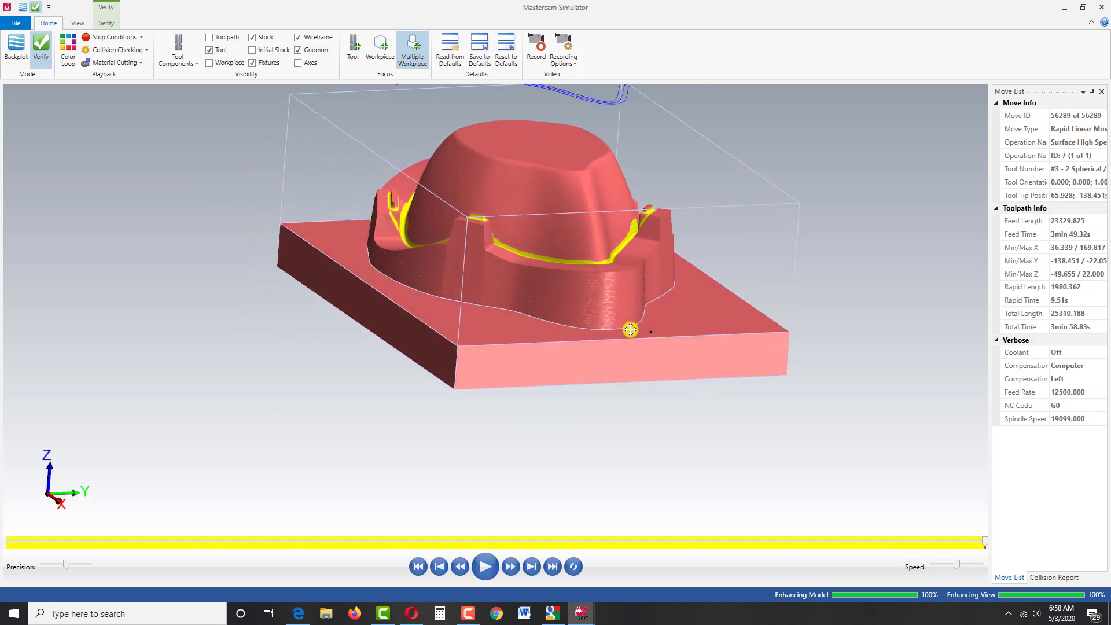
pyautogui.scroll(5, 418, 196)
pyautogui.moveTo(446, 253); pyautogui.dragTo(416, 279, button='middle')
pyautogui.scroll(-5, 416, 279)
pyautogui.scroll(3, 656, 319)
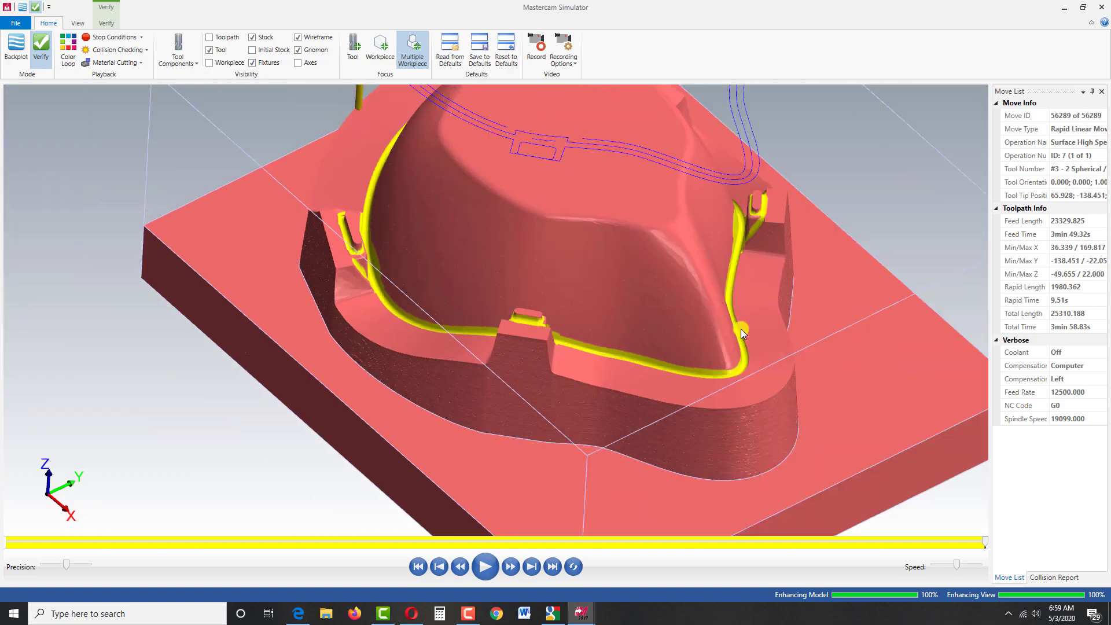
# Step: Close the stock simulation and return the core model to the isometric view
pyautogui.click(1103, 9)
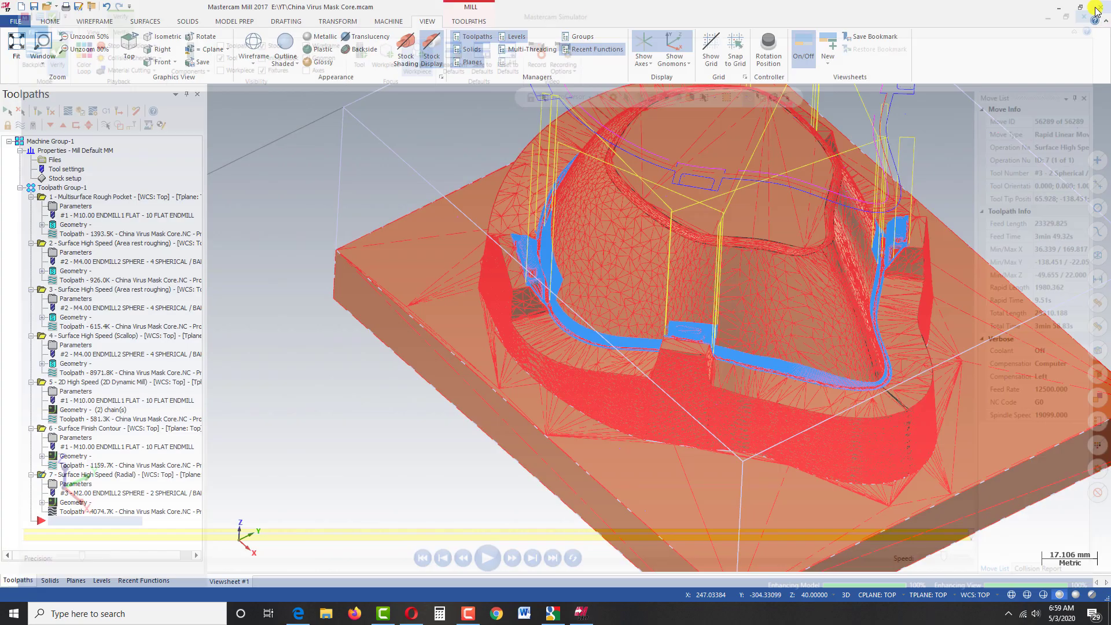
pyautogui.moveTo(397, 347); pyautogui.dragTo(375, 357, button='middle')
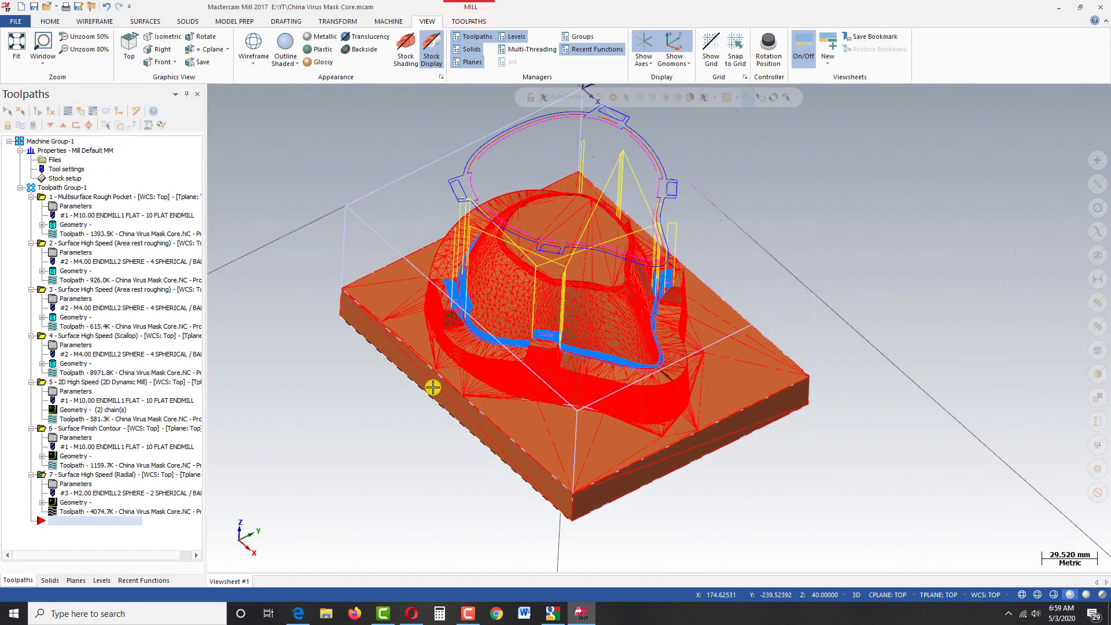
pyautogui.hotkey('alt', '7')
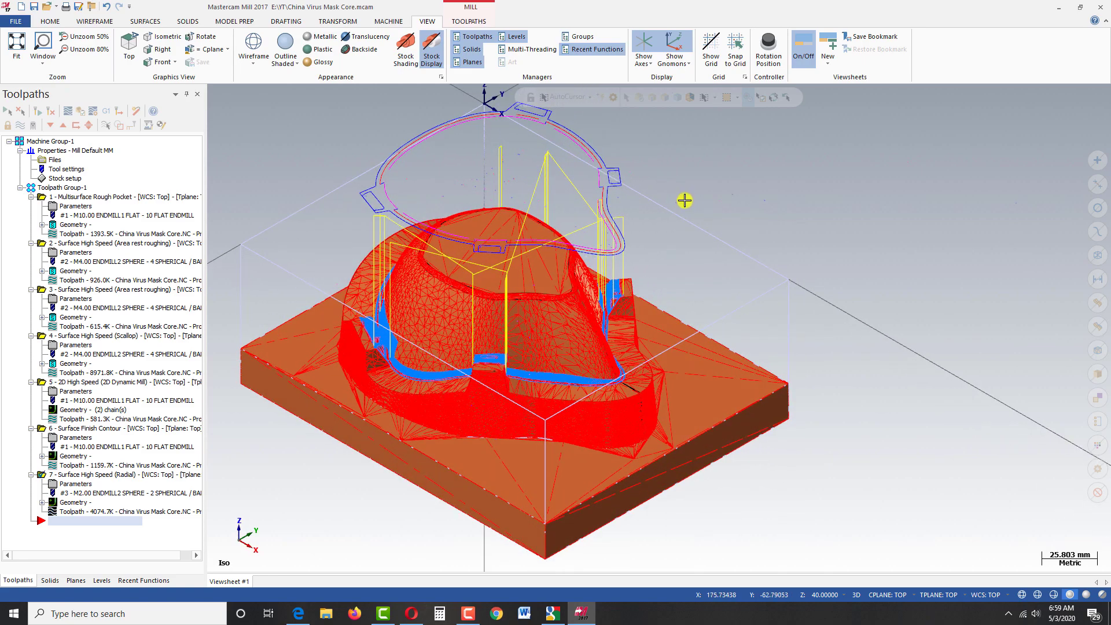
pyautogui.moveTo(684, 200); pyautogui.dragTo(443, 389, button='middle')
pyautogui.scroll(6, 482, 301)
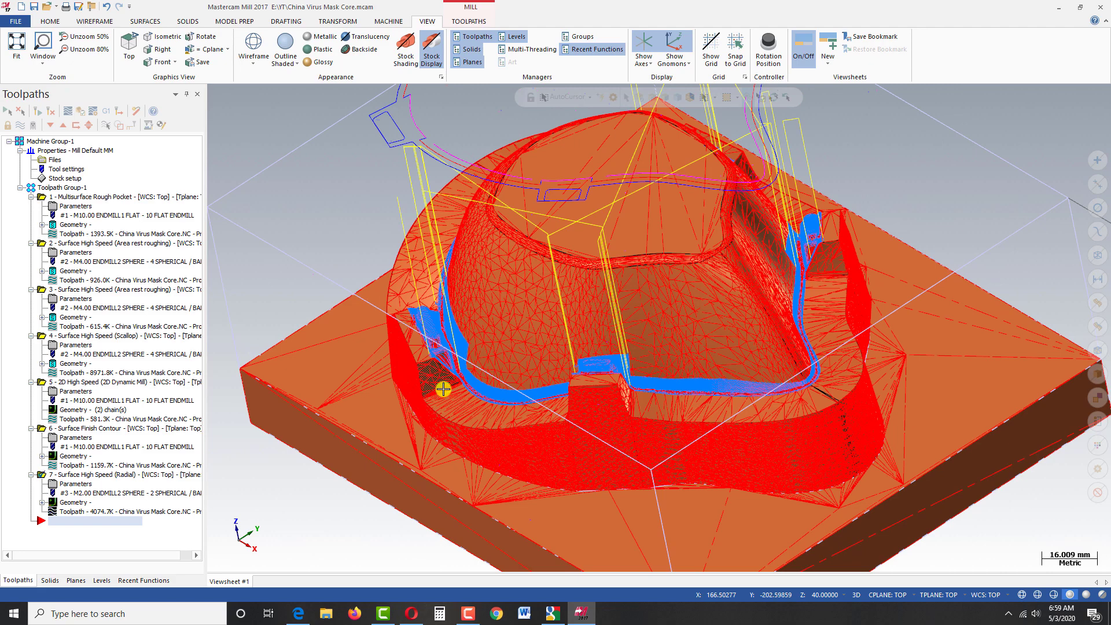
pyautogui.hotkey('alt', '7')
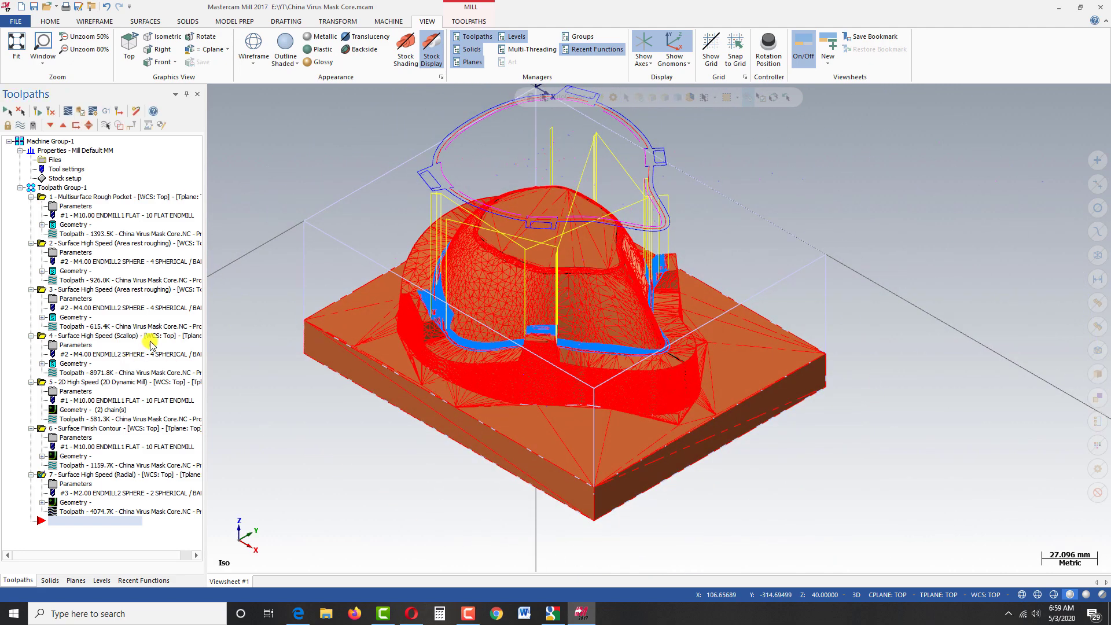
# Step: Set the machine group's stock shape to Rectangular in the stock setup
pyautogui.click(65, 178)
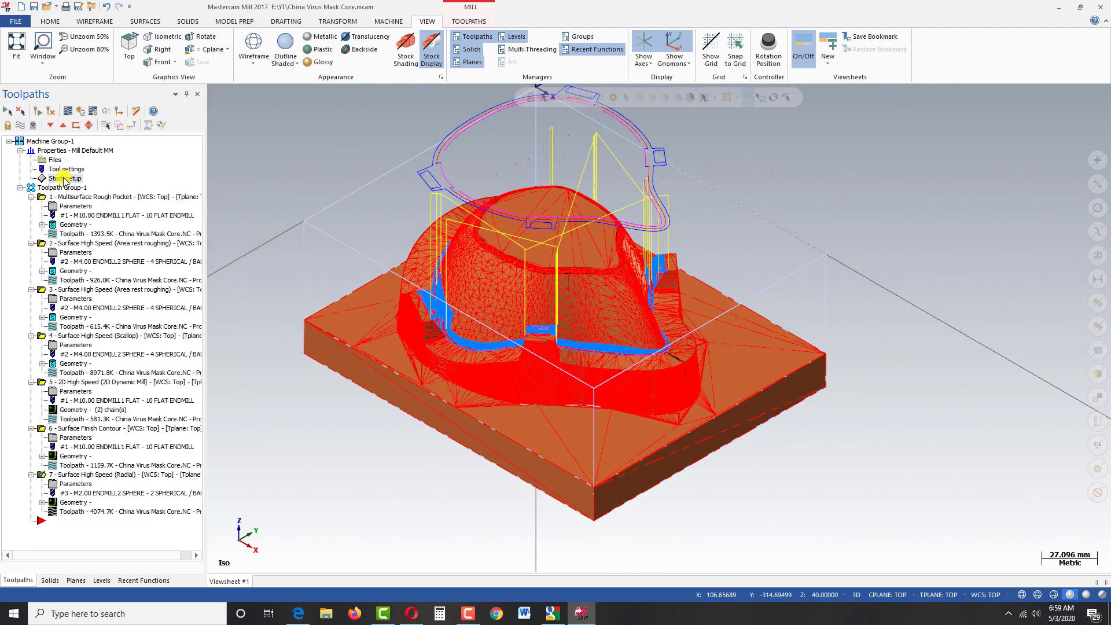
pyautogui.click(64, 223)
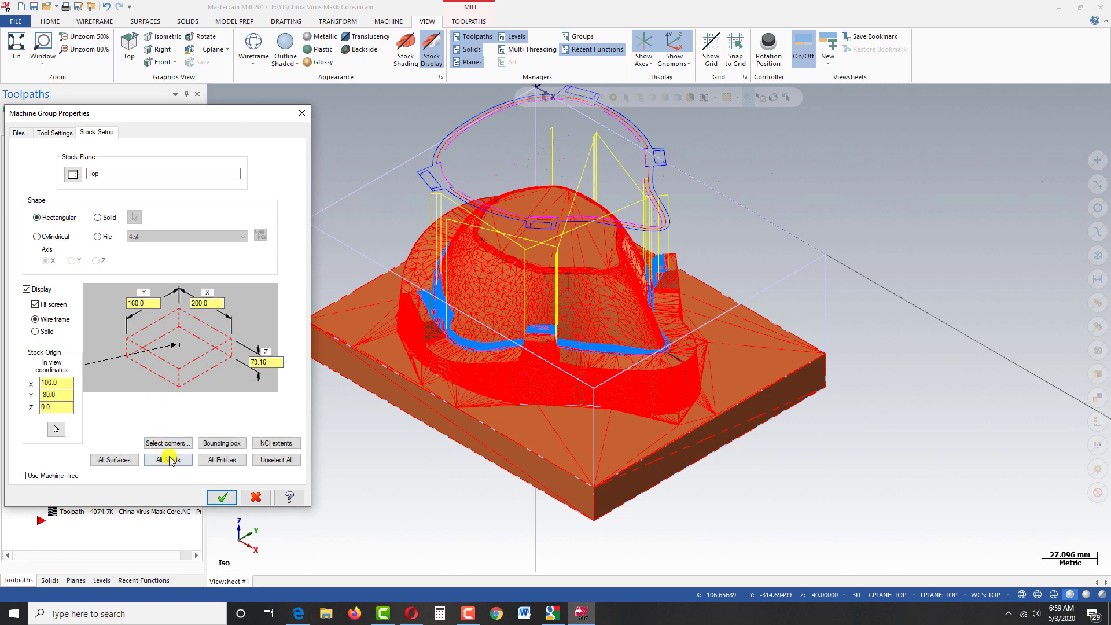
pyautogui.click(222, 497)
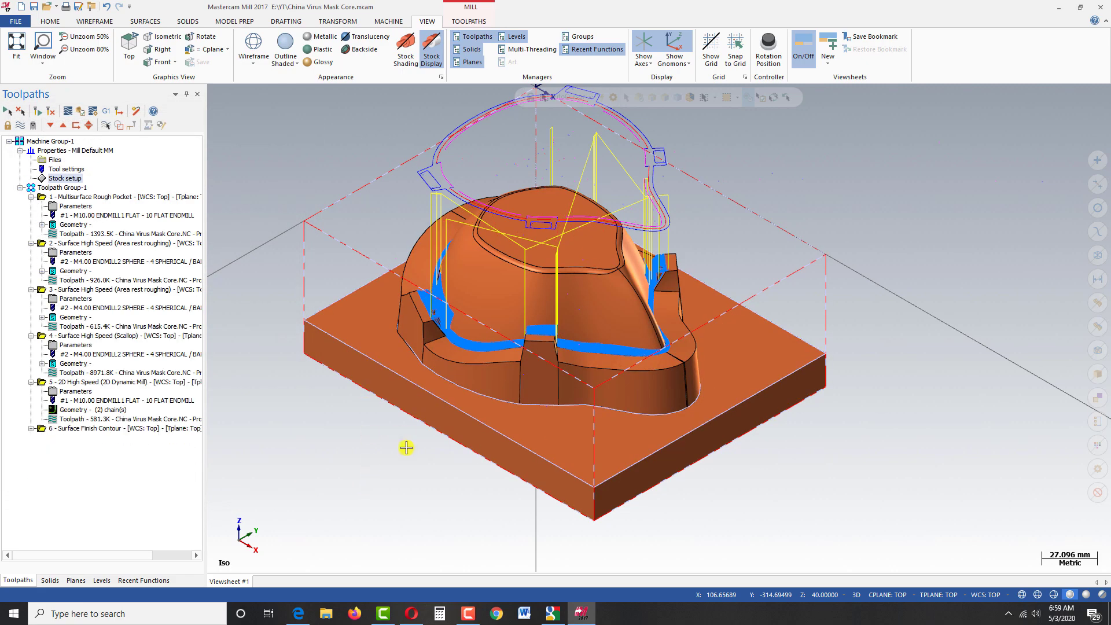
# Step: Hide the displayed radial finishing toolpath so only the core model, mask curves and stock outline are shown
pyautogui.scroll(1, 428, 272)
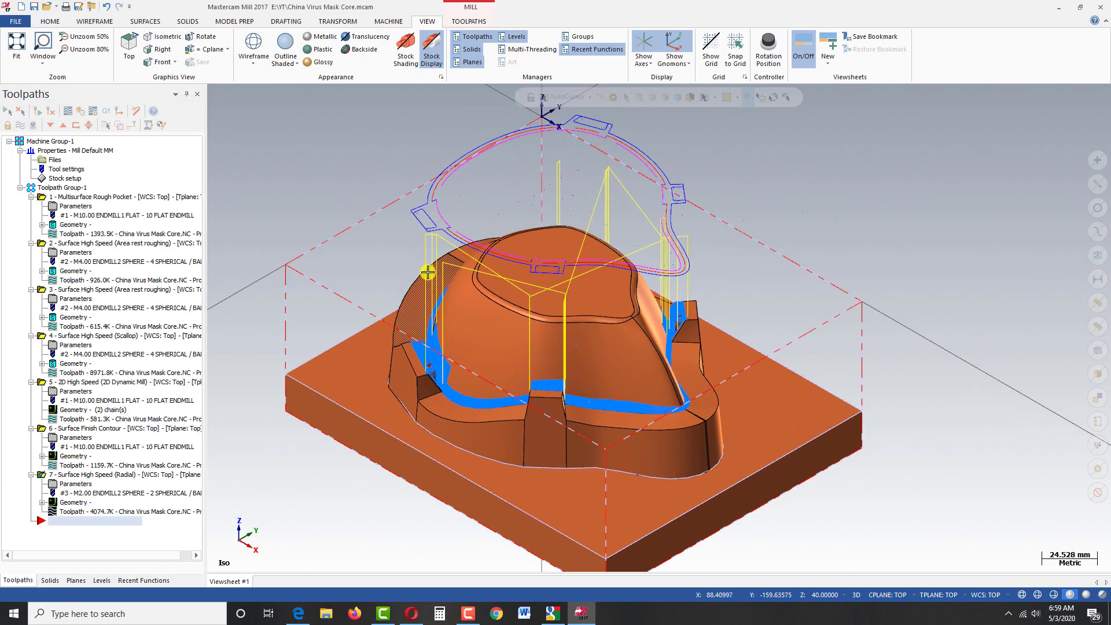
pyautogui.scroll(-2, 516, 347)
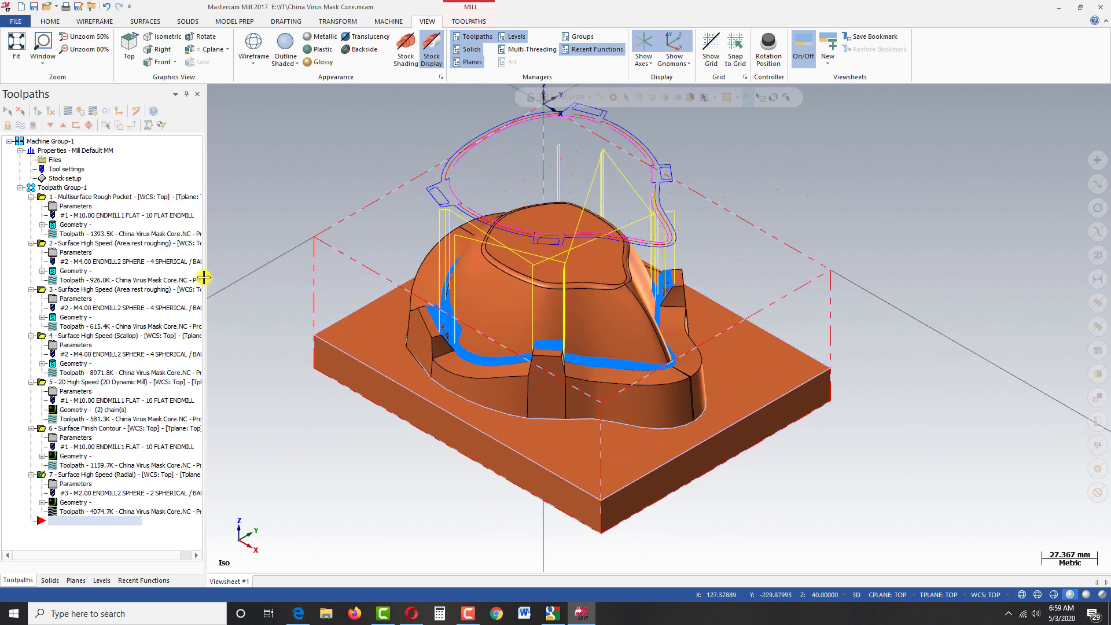
pyautogui.click(21, 125)
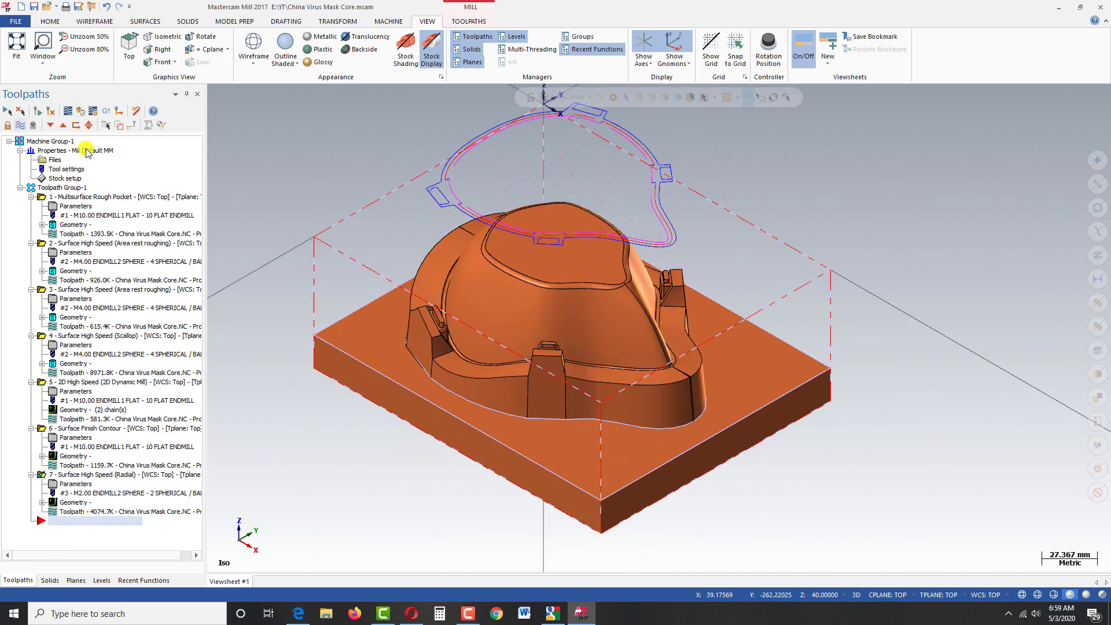
pyautogui.scroll(-3, 360, 415)
pyautogui.scroll(2, 298, 293)
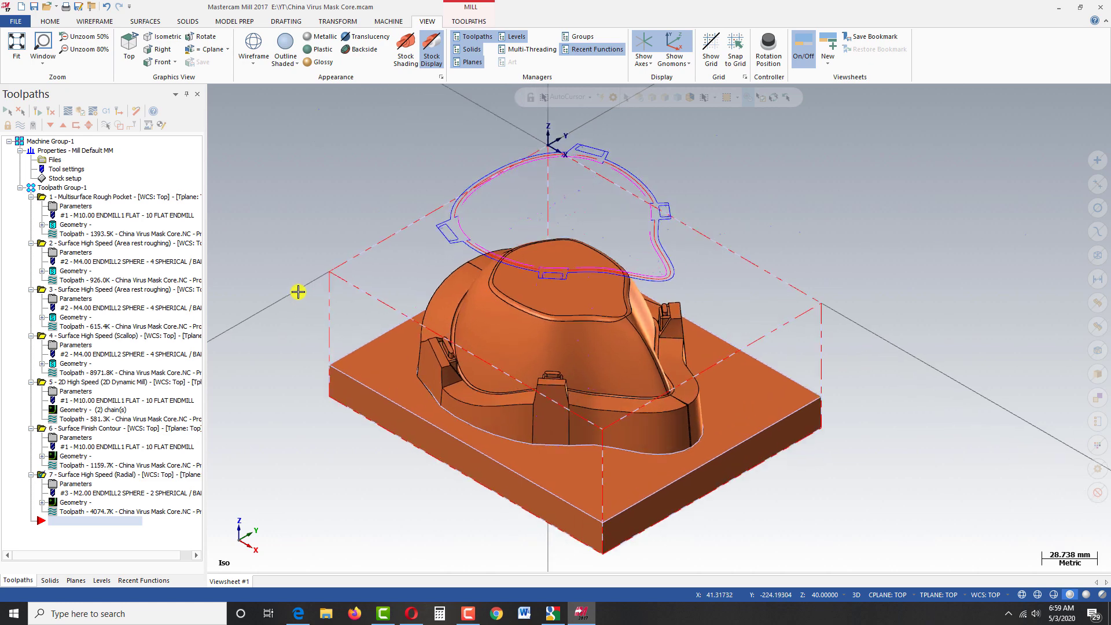